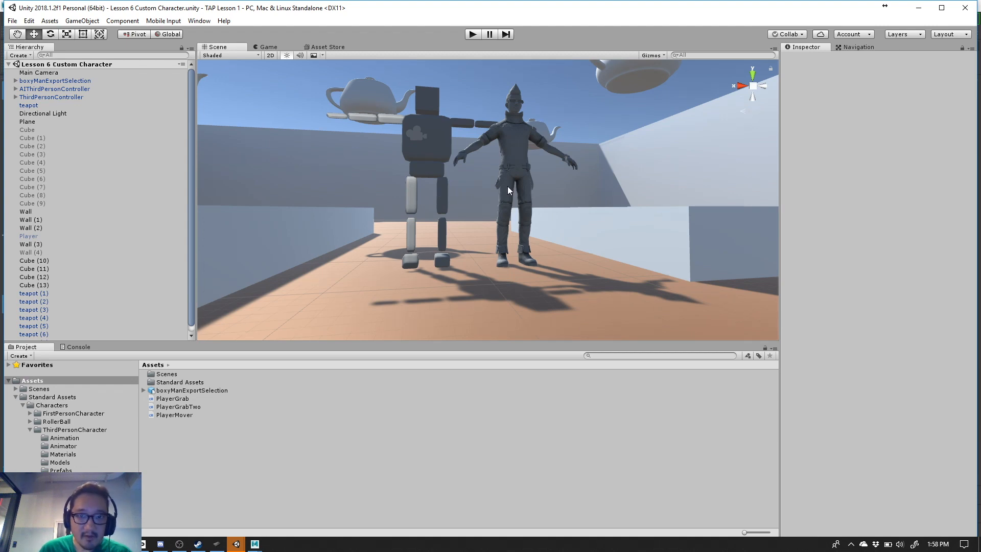
- Examine the boxy character's hips, legs and feet up close beside the standard third-person character
left_click(437, 164)
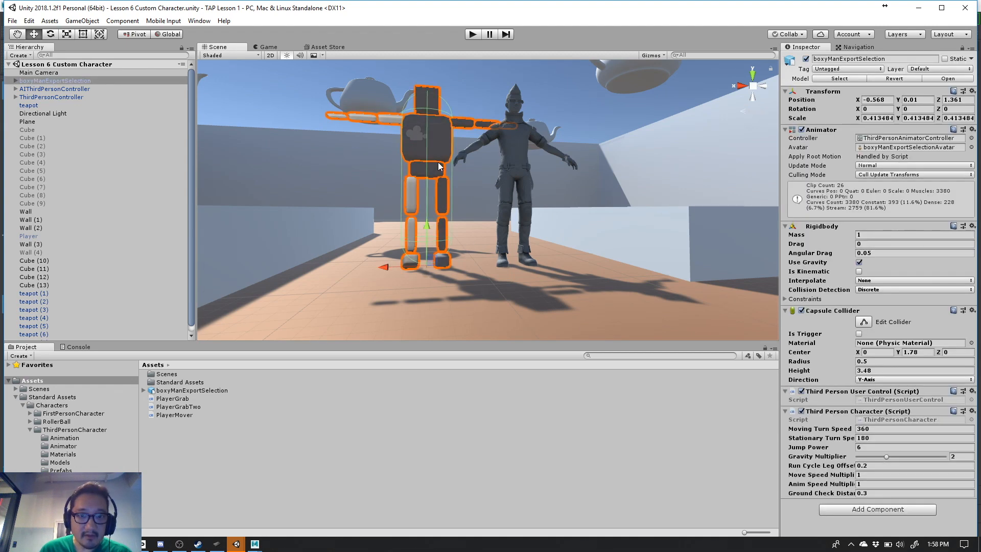
left_click_drag(451, 132, 472, 229, "alt")
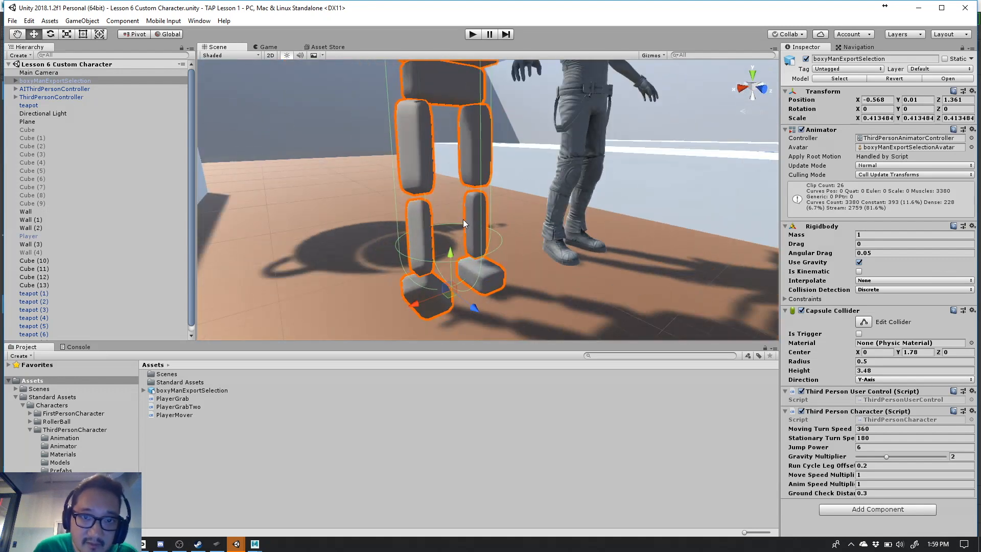
left_click(424, 138)
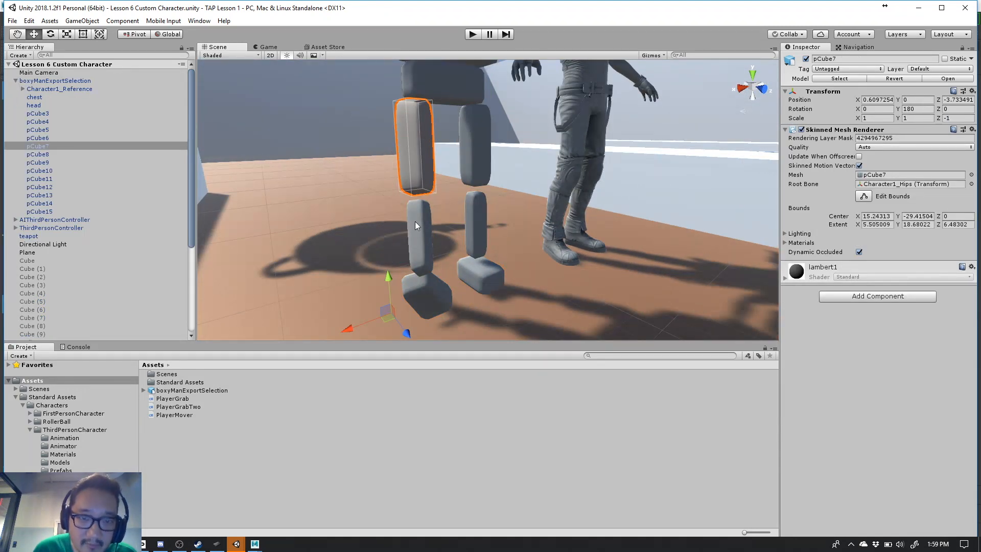
key("f")
scroll(433, 205, "down", 8)
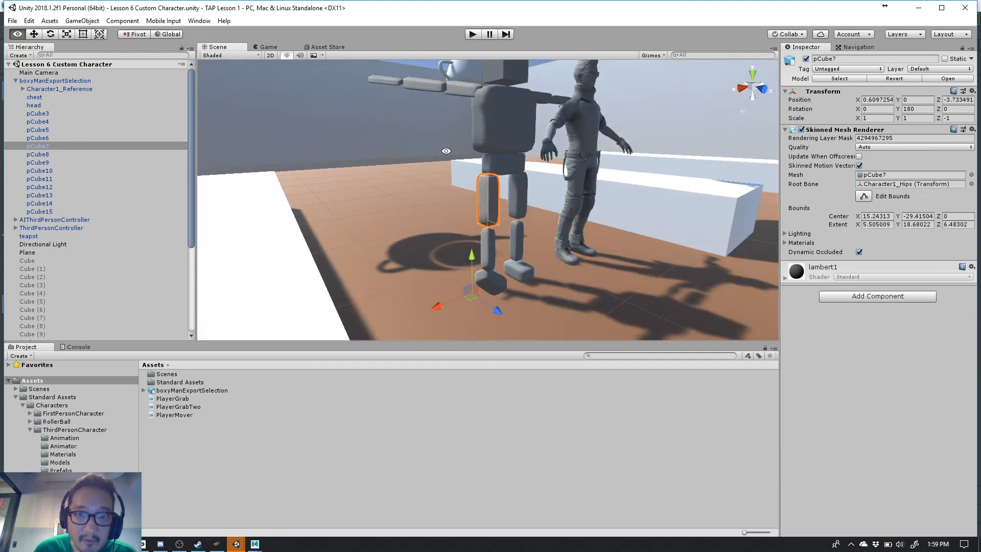
left_click_drag(446, 150, 454, 133, "alt")
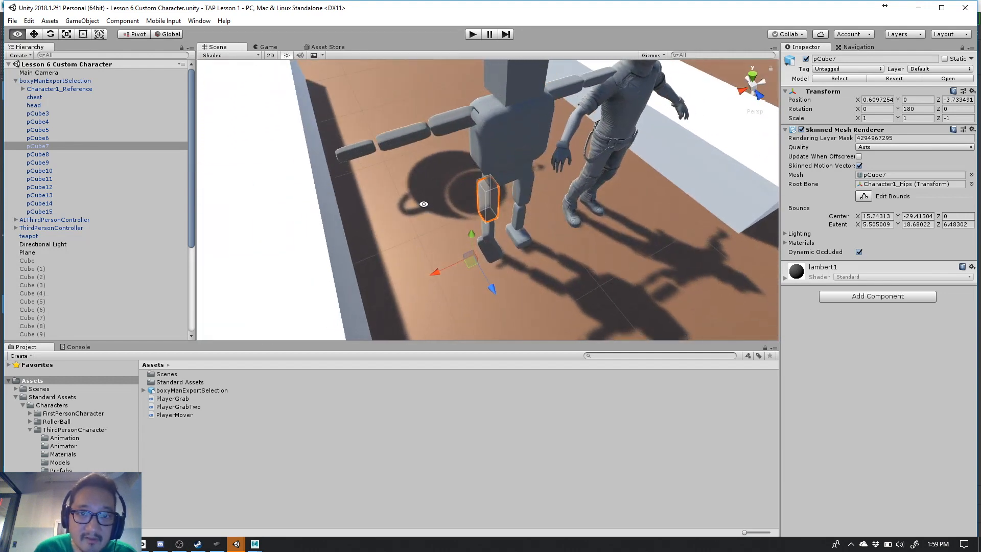
- Examine the boxy character's outstretched arm segments, the shoulder joint, and the hips and legs from several angles
left_click(454, 130)
left_click(344, 152)
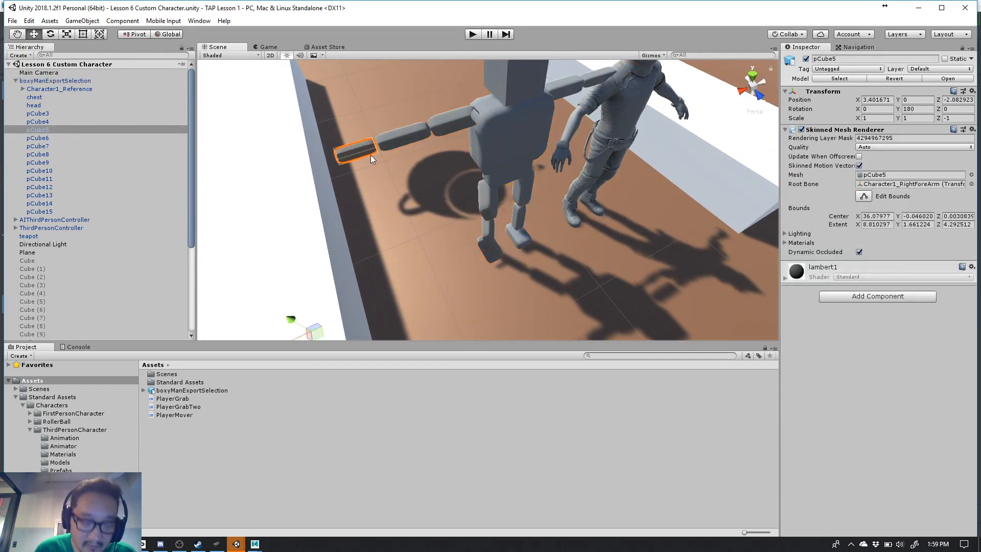
key("f")
left_click_drag(372, 155, 539, 214, "alt")
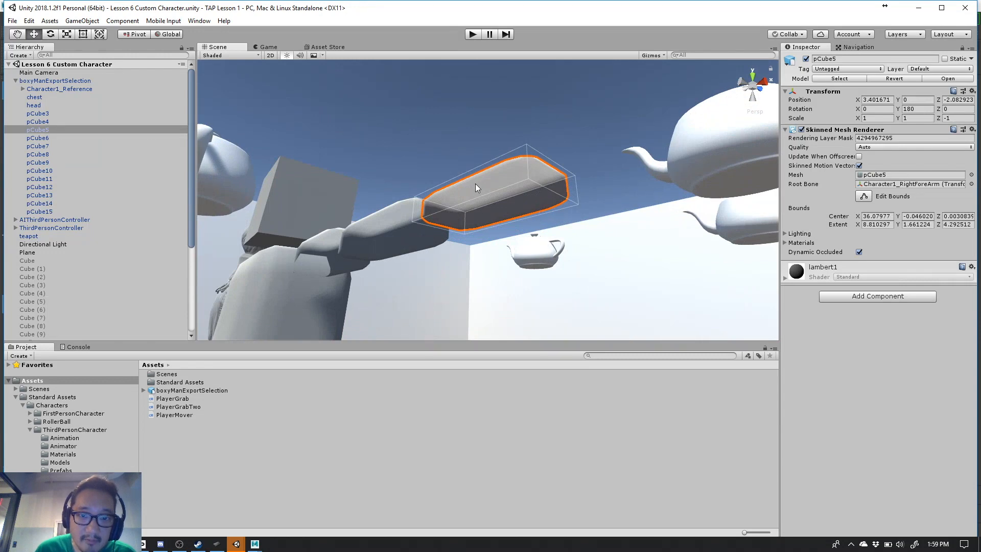
left_click_drag(507, 173, 261, 173, "alt")
left_click_drag(440, 196, 437, 216, "alt")
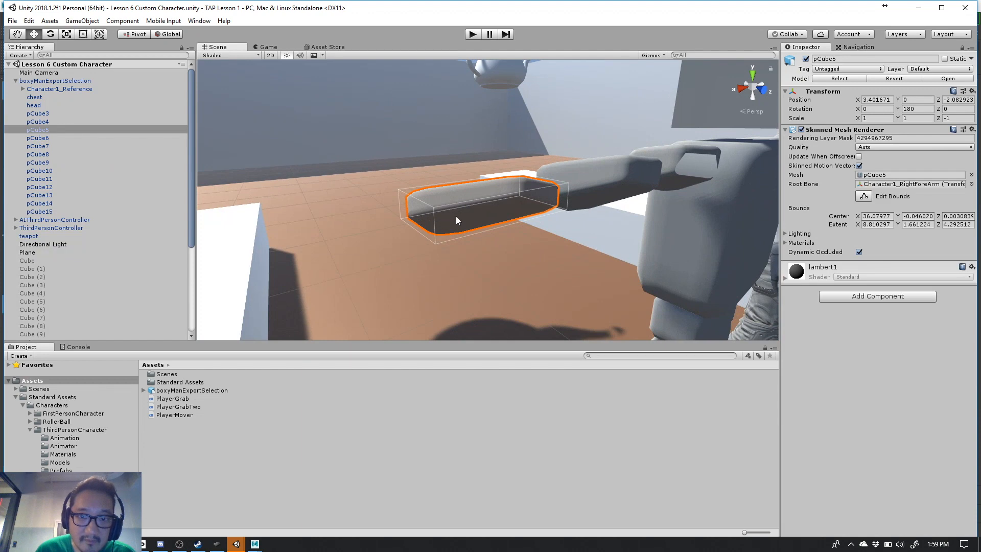
left_click(616, 182)
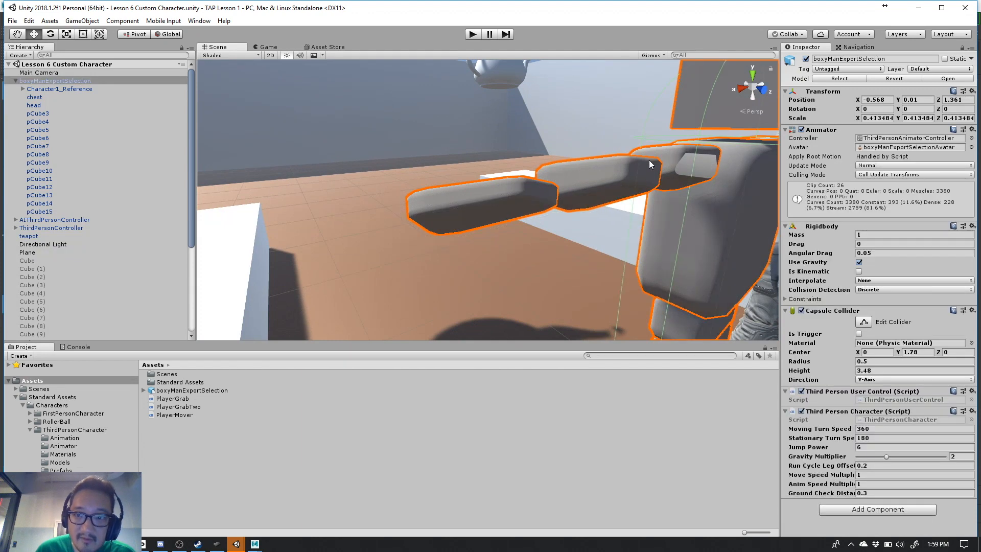
left_click_drag(608, 182, 480, 201, "alt")
left_click_drag(731, 226, 575, 110, "alt")
left_click(542, 139)
left_click(556, 136)
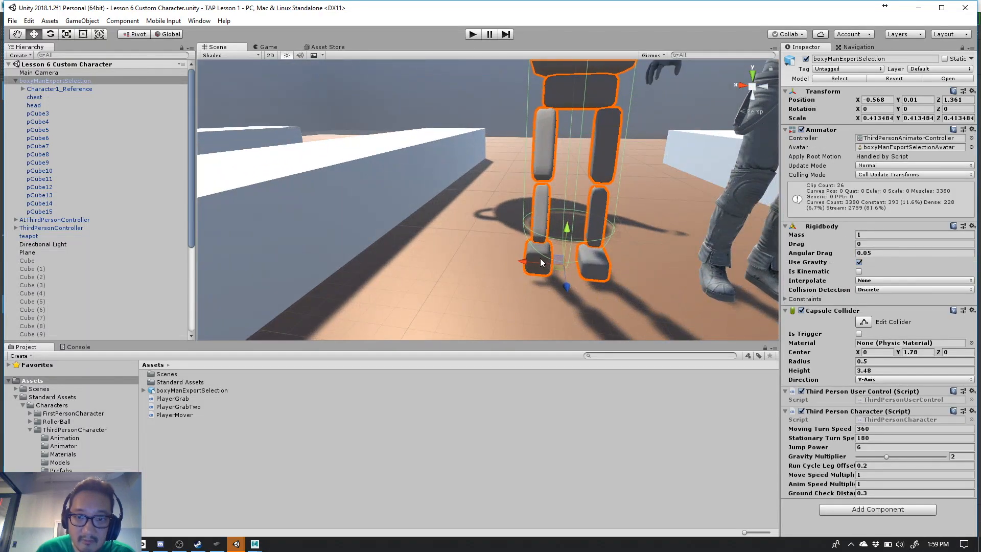
left_click_drag(504, 169, 544, 204, "alt")
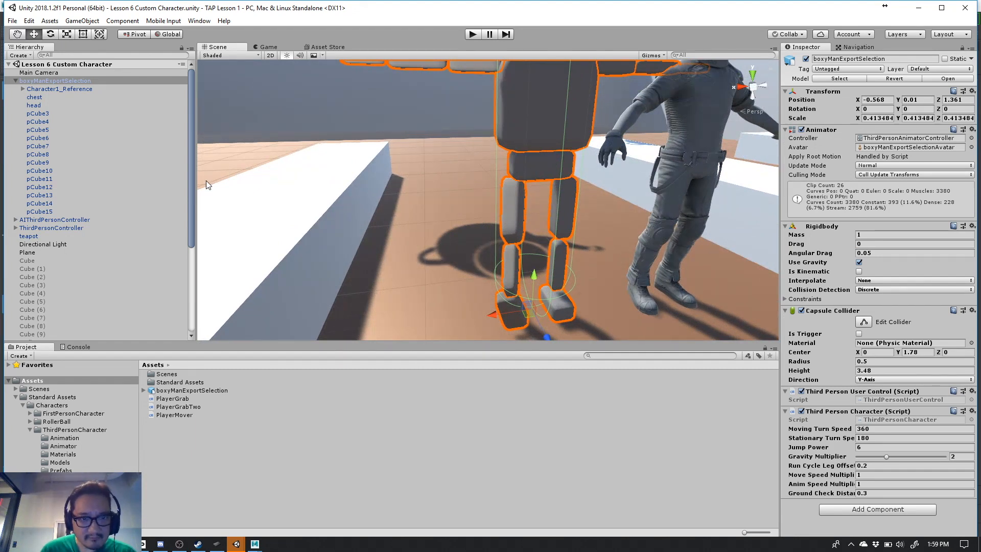
- Switch to Maya and open the scene boxyMan.mb from the D:\Maya Scenes folder
key("alt+Tab")
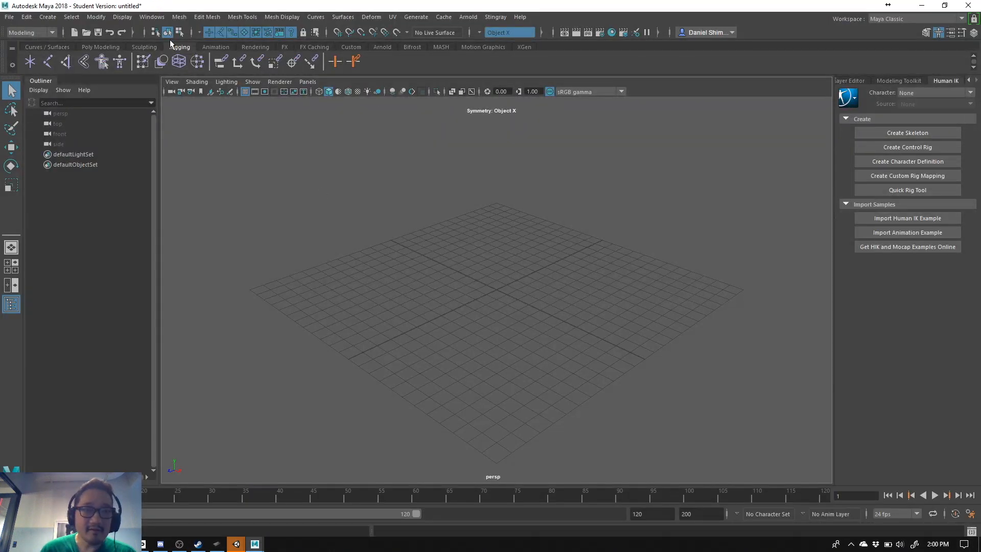
left_click(10, 17)
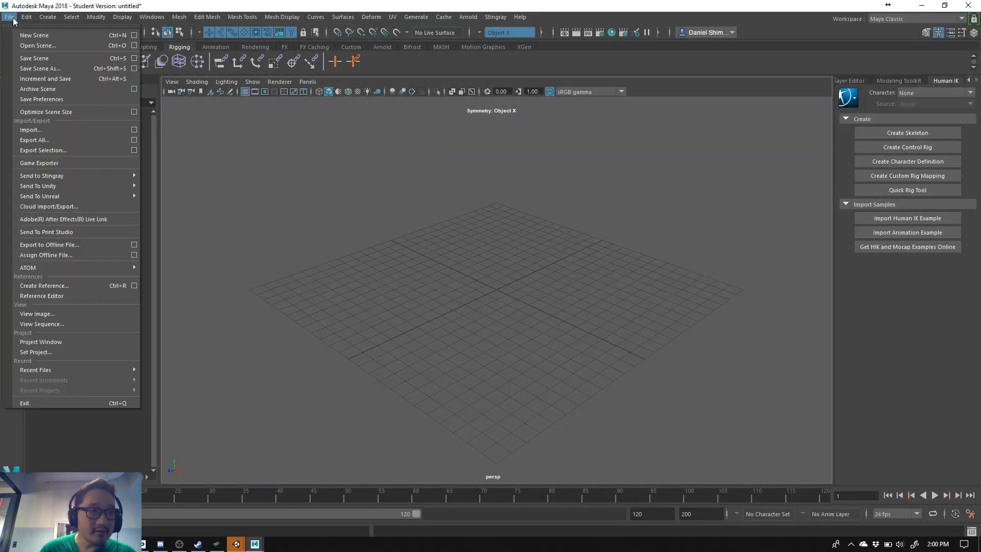
left_click(24, 46)
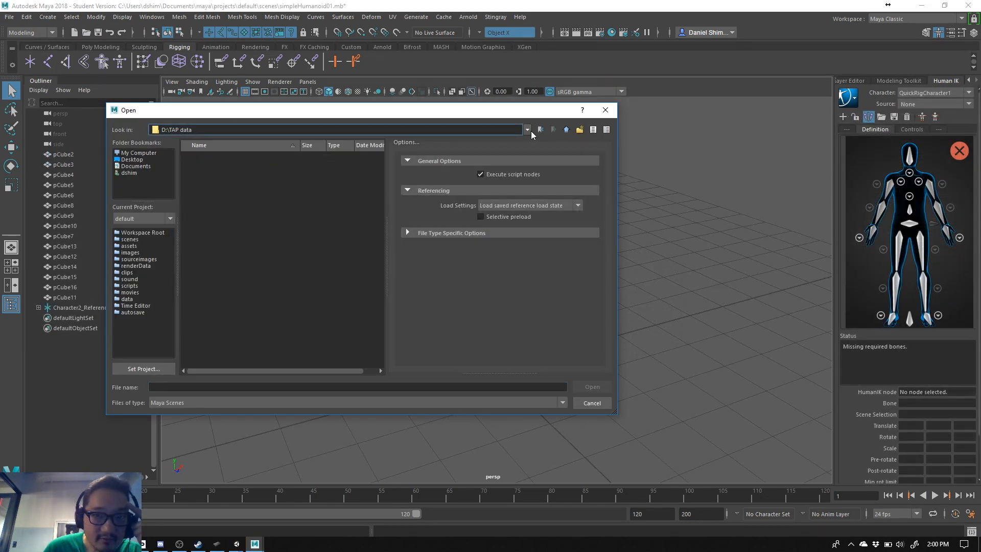
left_click(527, 130)
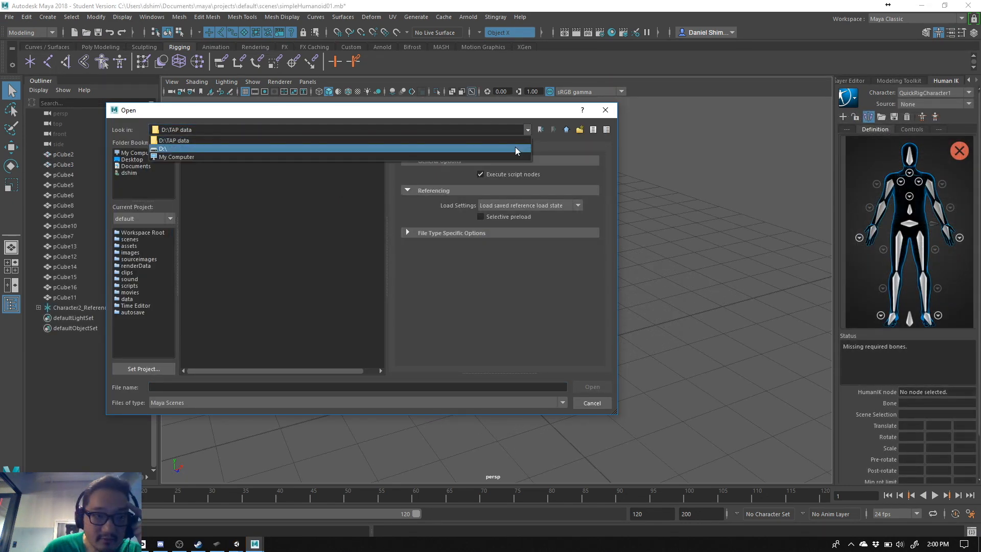
left_click(515, 149)
double_click(225, 190)
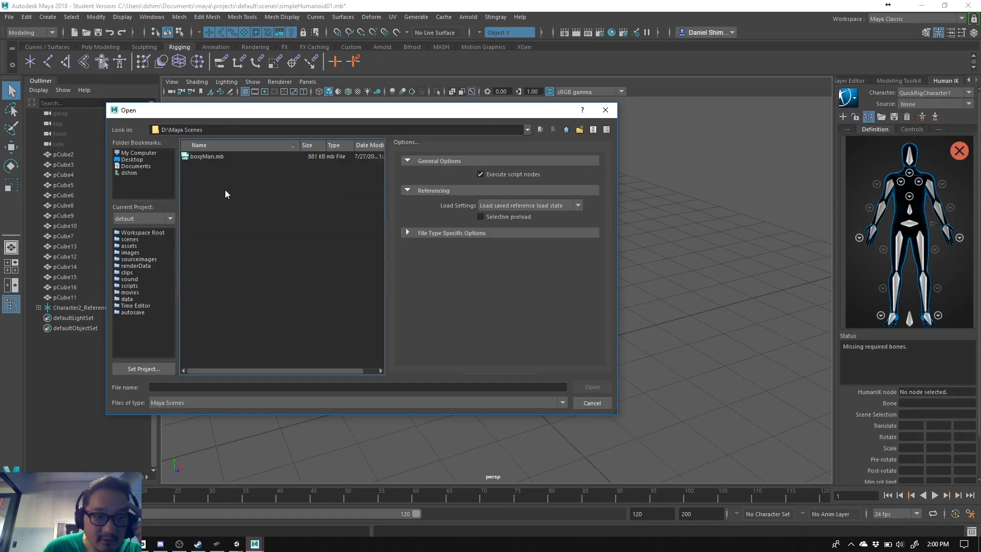
left_click(207, 156)
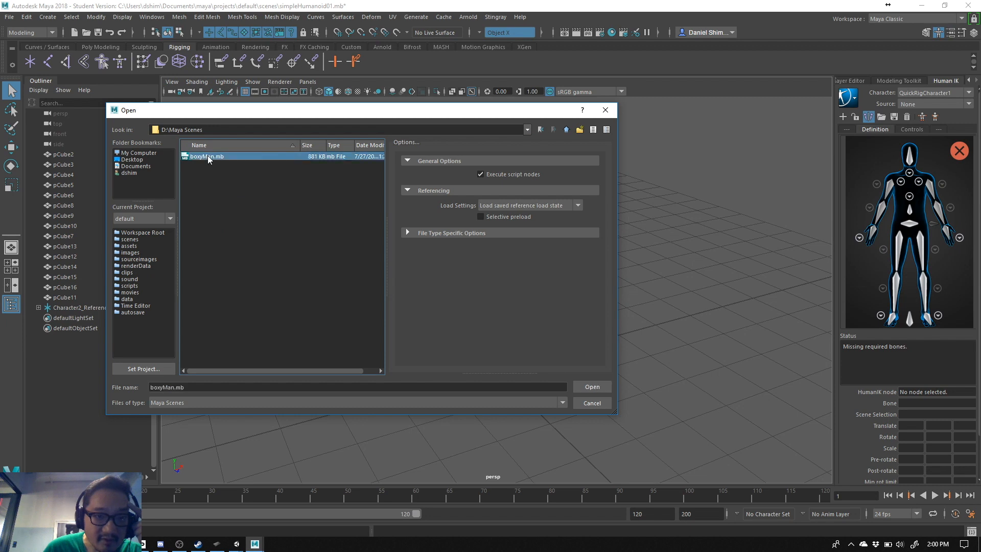
double_click(208, 156)
left_click(489, 285)
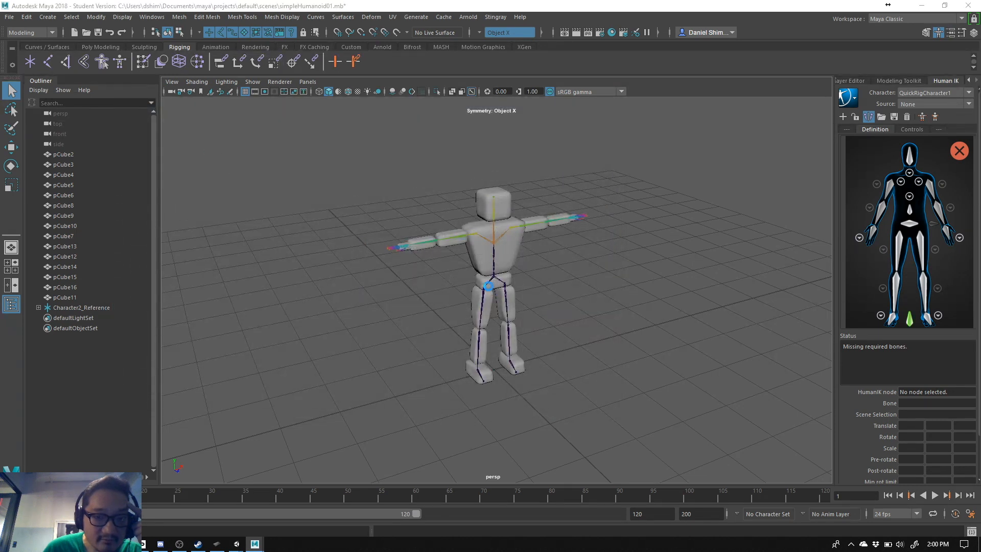
left_click(468, 288)
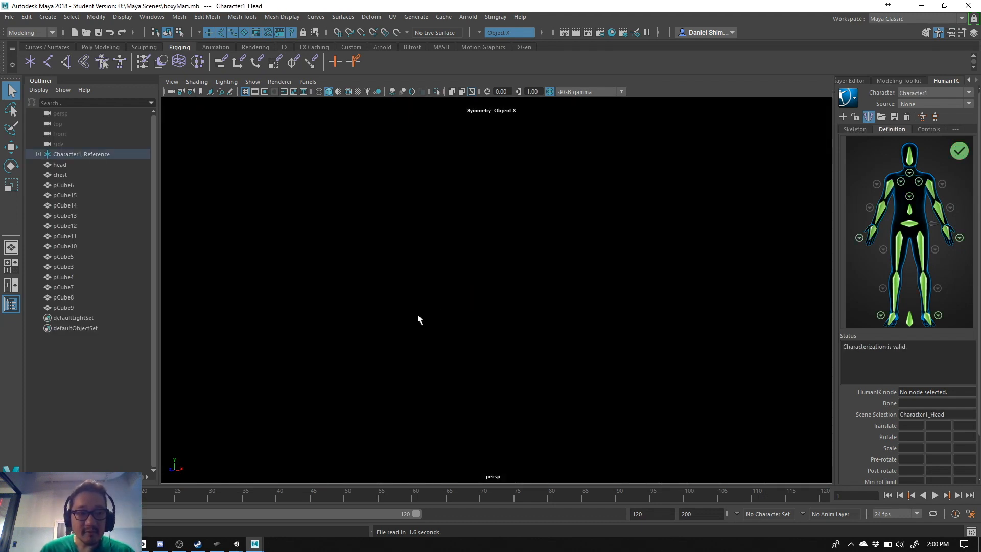
- Bring the whole boxy character into view and examine its body meshes and joints from the front
left_click(59, 166)
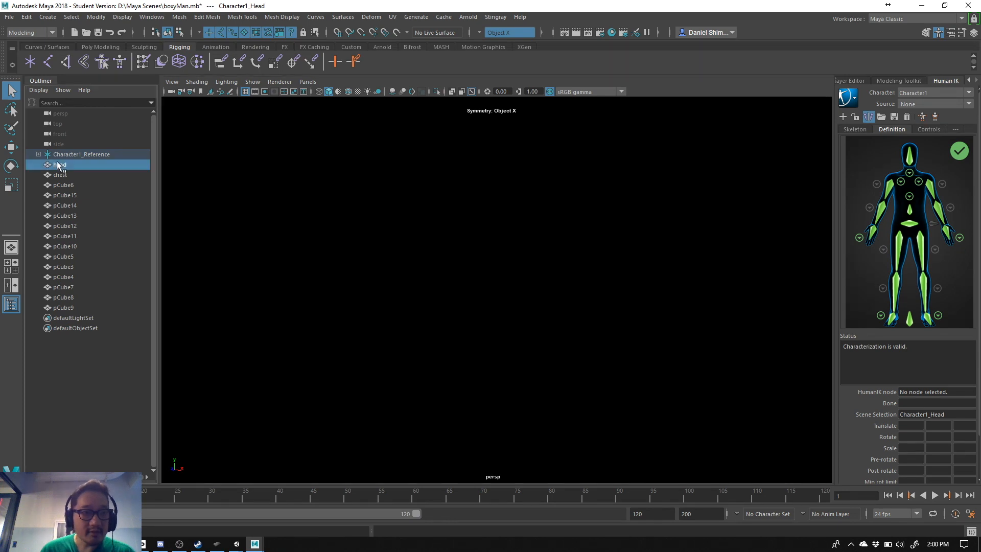
left_click(69, 175)
left_click(71, 187)
left_click(71, 237)
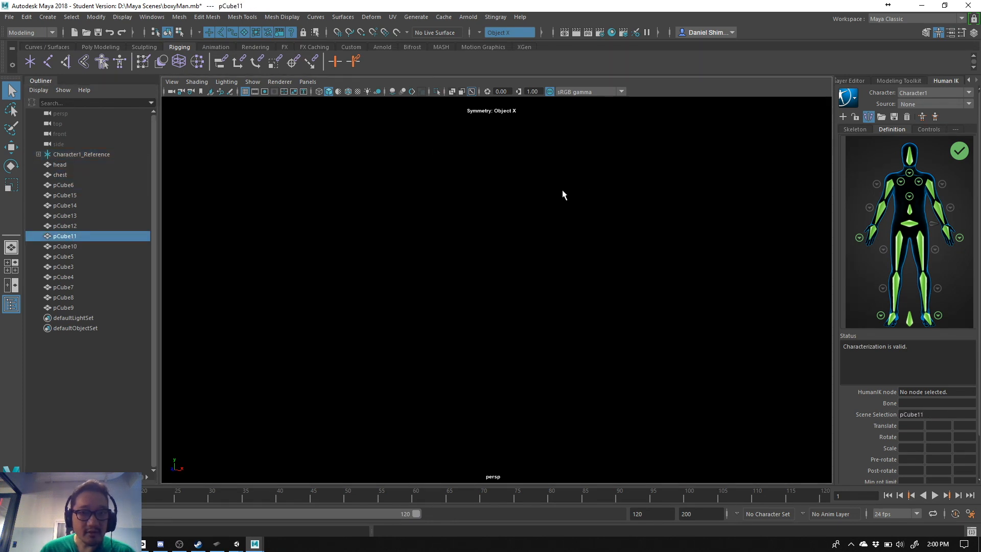
scroll(480, 207, "down", 10)
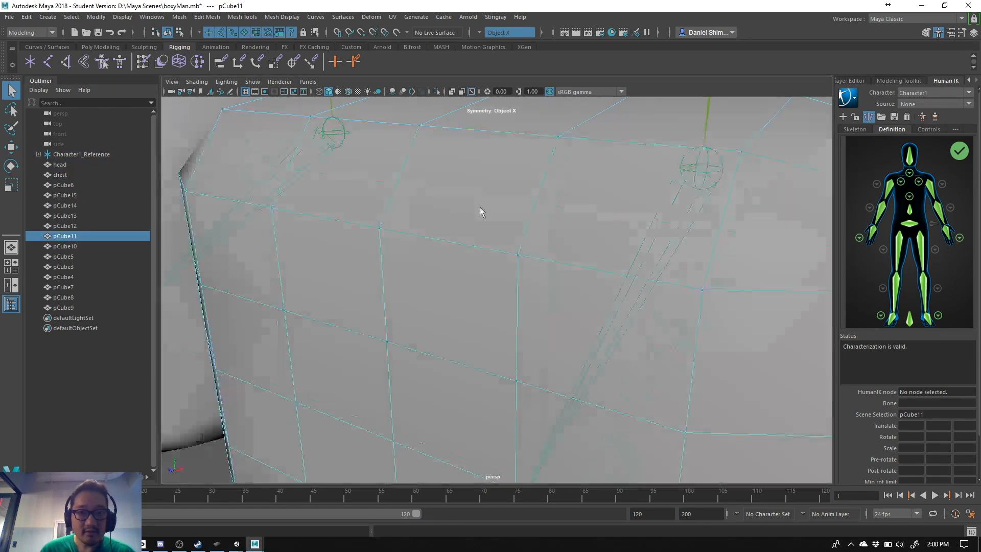
middle_click_drag(480, 207, 460, 263, "alt")
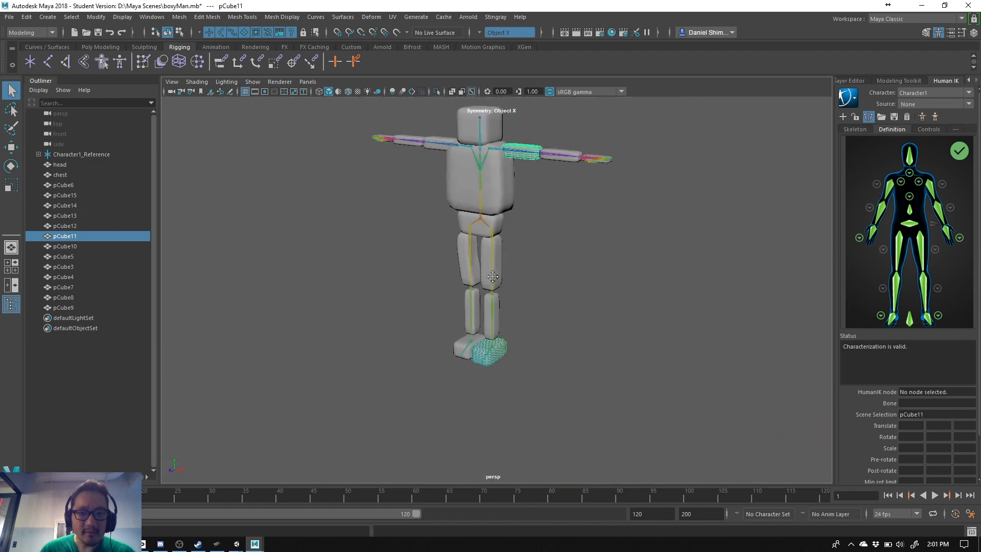
left_click_drag(460, 259, 502, 235, "alt")
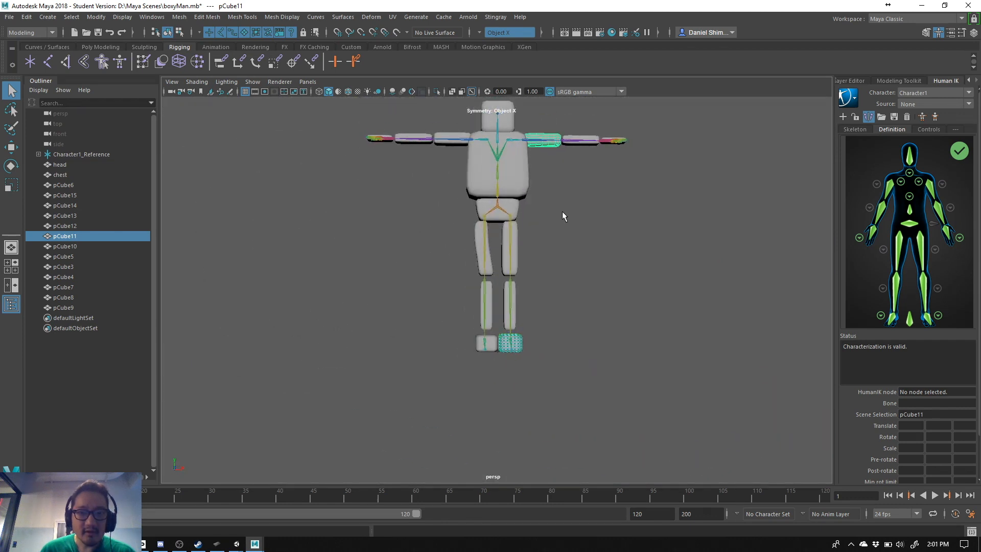
left_click_drag(561, 212, 561, 232, "alt")
scroll(562, 232, "down", 5)
scroll(563, 232, "up", 8)
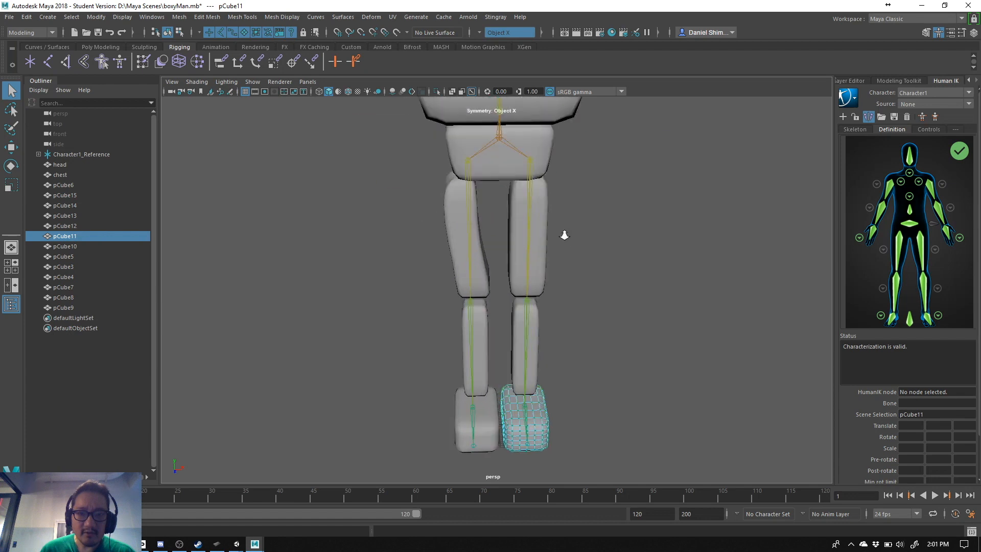
scroll(565, 234, "down", 6)
- Compare the Character1_Reference skeleton with the head and chest meshes from different angles
left_click(72, 154)
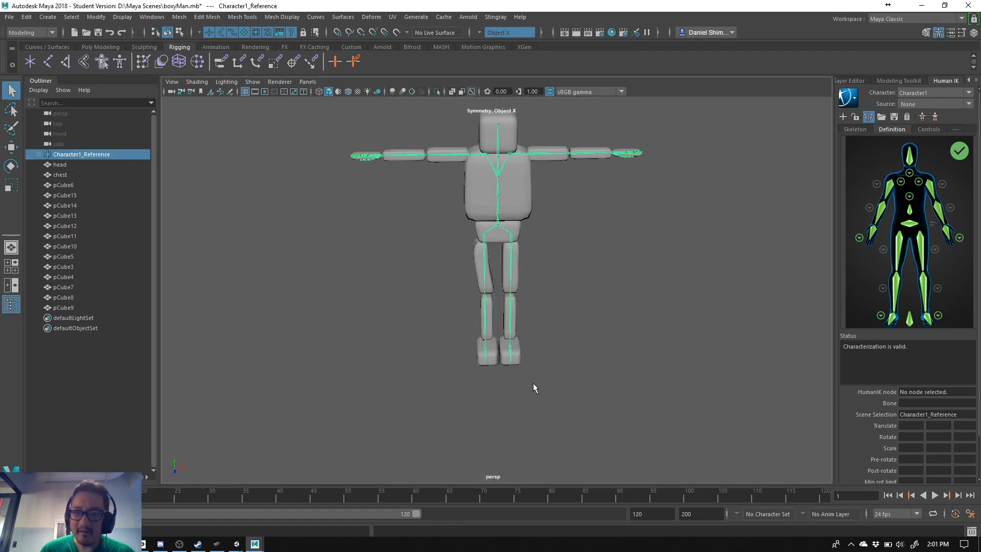
left_click_drag(533, 384, 509, 325, "alt")
left_click(99, 164)
left_click(105, 174)
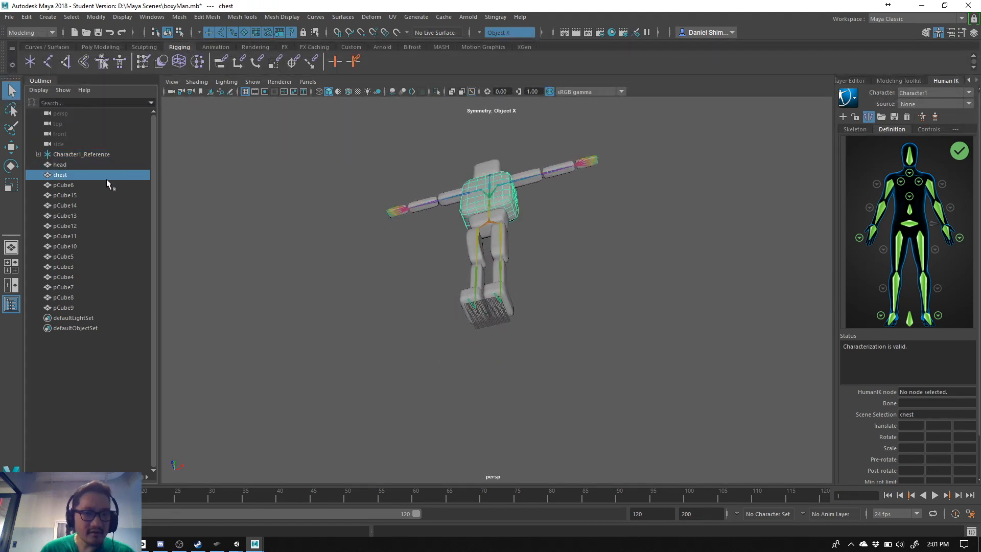
left_click_drag(396, 231, 411, 289, "alt")
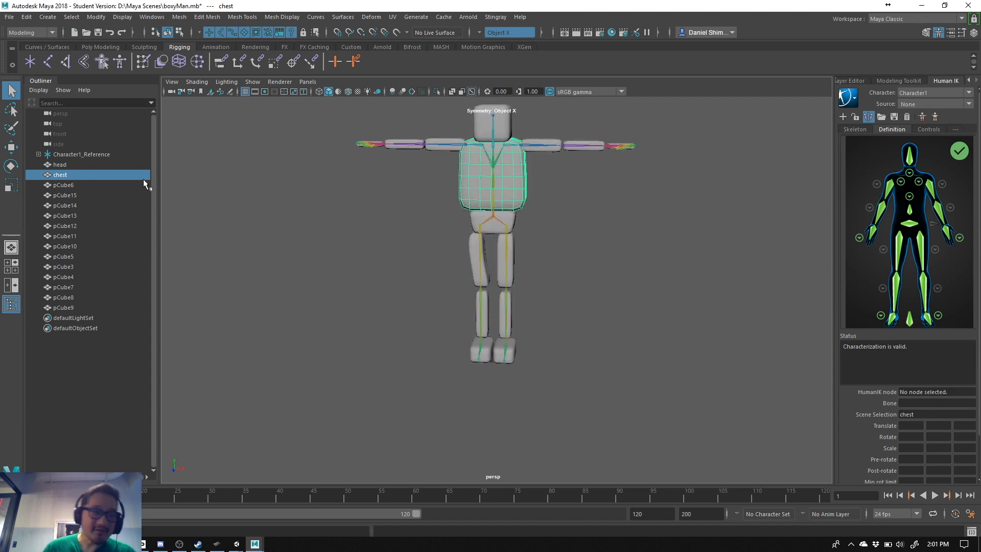
- Delete the Character1_Reference skeleton, leaving only the character's meshes in the scene
left_click(95, 155)
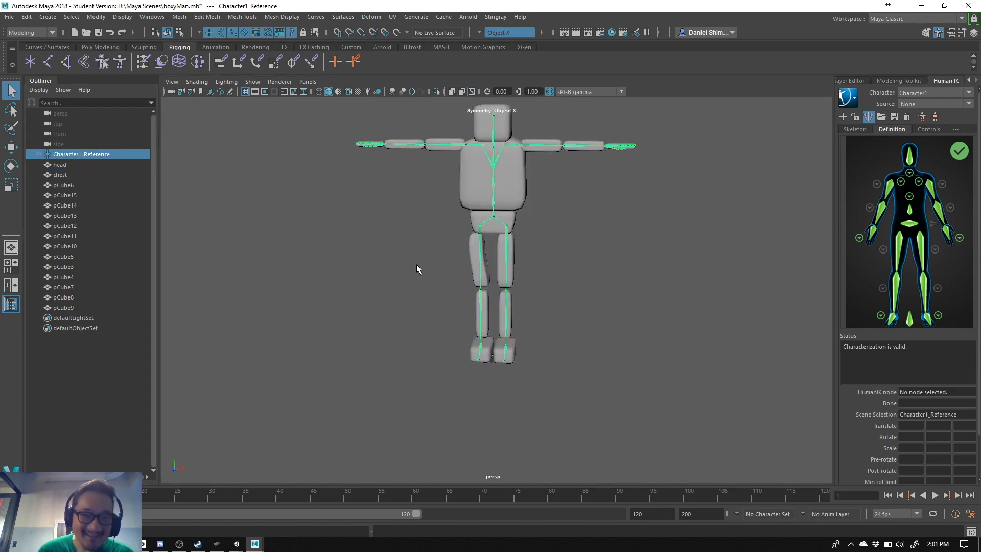
left_click(78, 165)
left_click(75, 157)
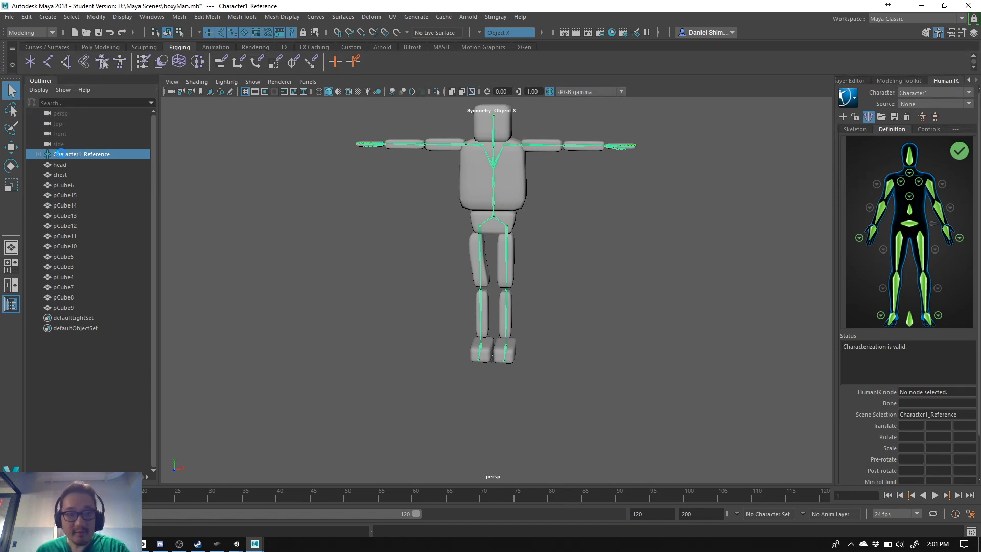
key("Delete")
- Frame all body meshes from head to pCube9, then inspect the separate pieces of one leg down to the foot
left_click(76, 154)
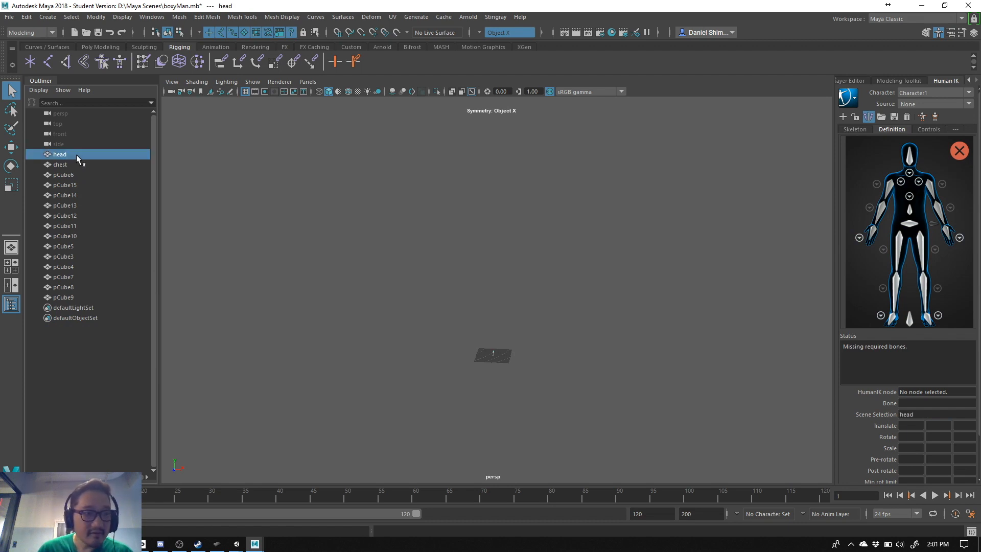
left_click(90, 296, "shift")
key("f")
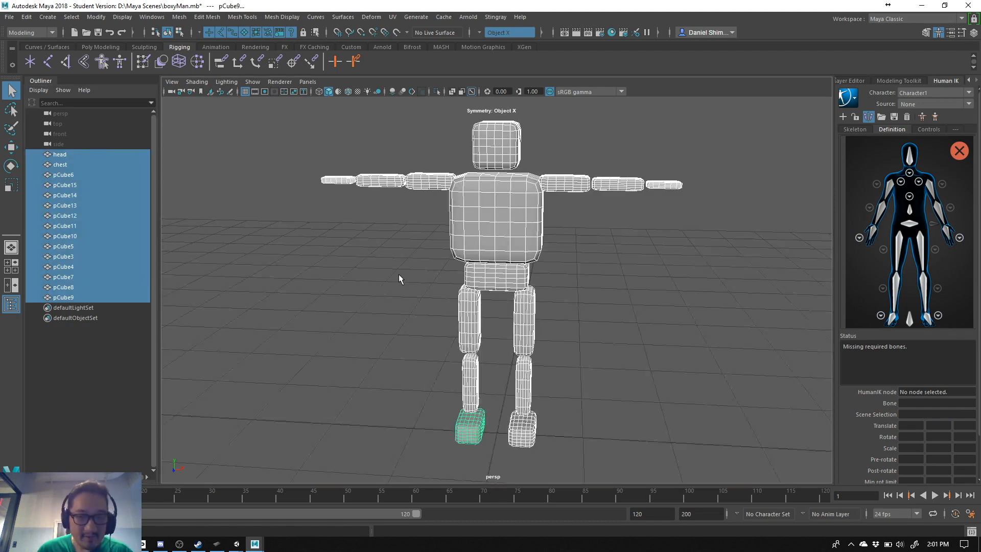
left_click_drag(564, 306, 501, 311, "alt")
left_click(562, 309)
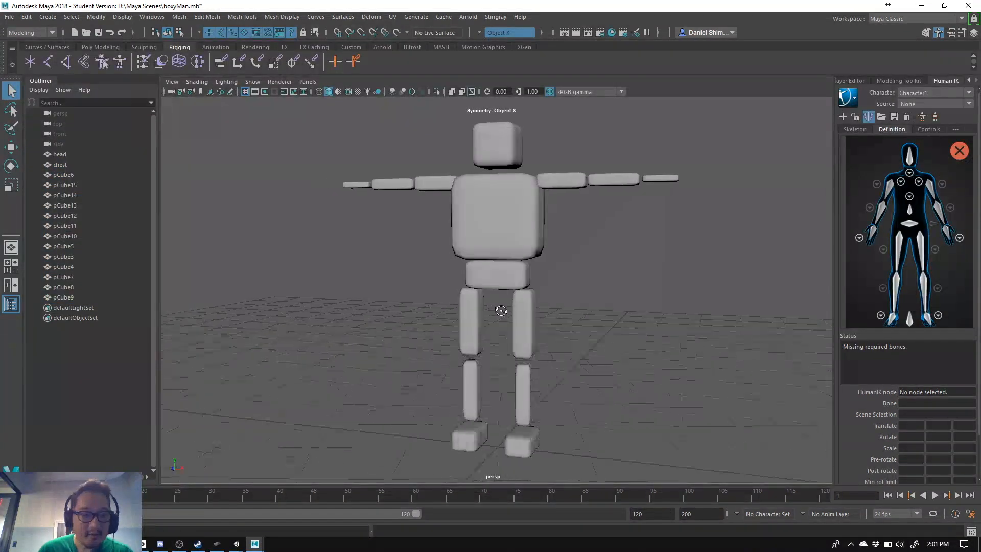
left_click(474, 330)
mouse_move(487, 366)
left_mouse_down("alt")
mouse_move(507, 346)
mouse_move(497, 376)
mouse_move(474, 373)
left_mouse_up("alt")
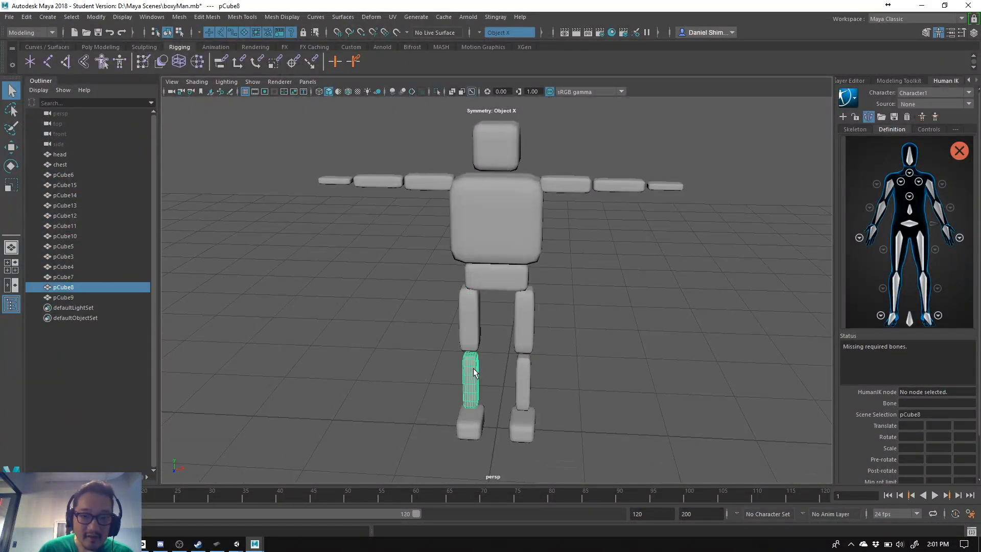
left_click(472, 425)
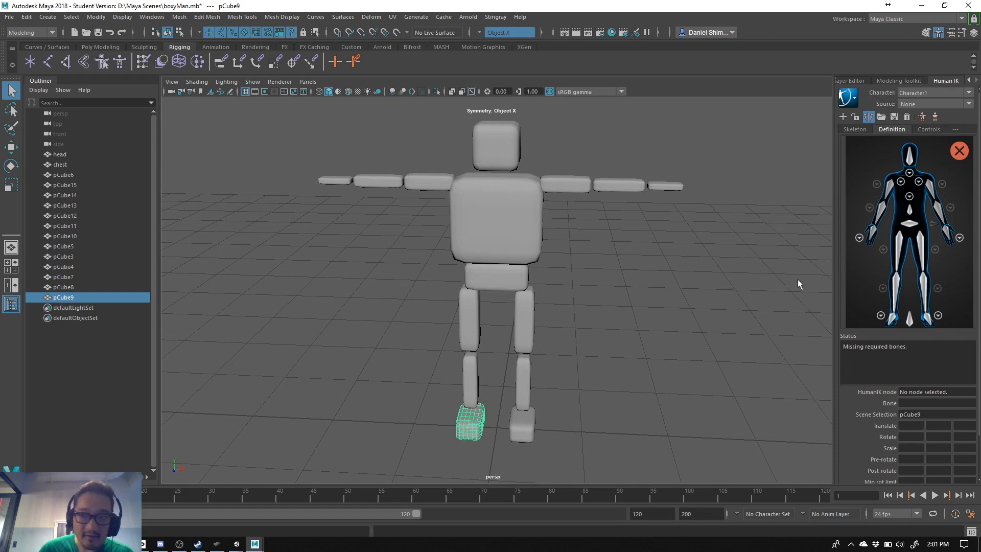
- Show the transform channels and check the rotation and scale values of one leg's pieces and the head
left_click(852, 81)
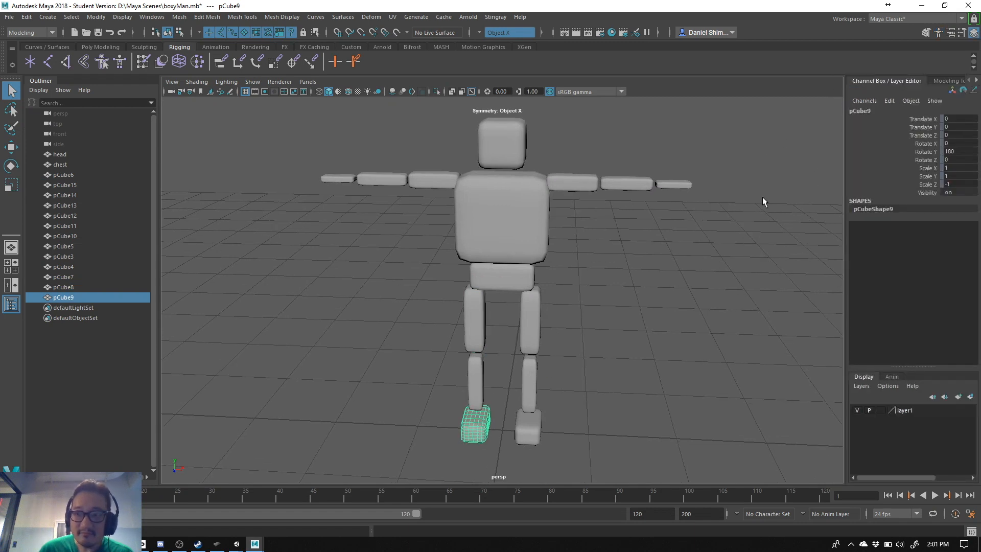
left_click(477, 399)
left_click(481, 319)
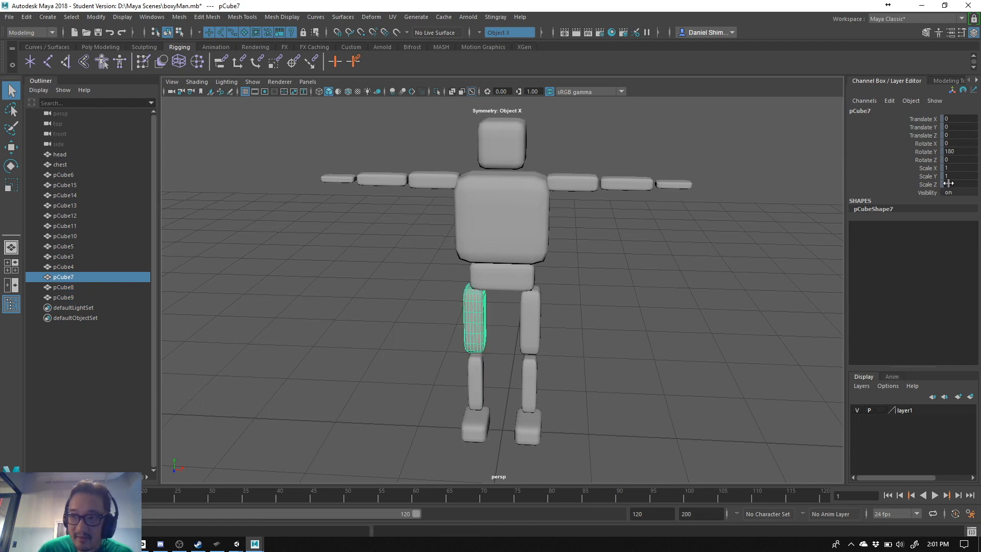
left_click(79, 154)
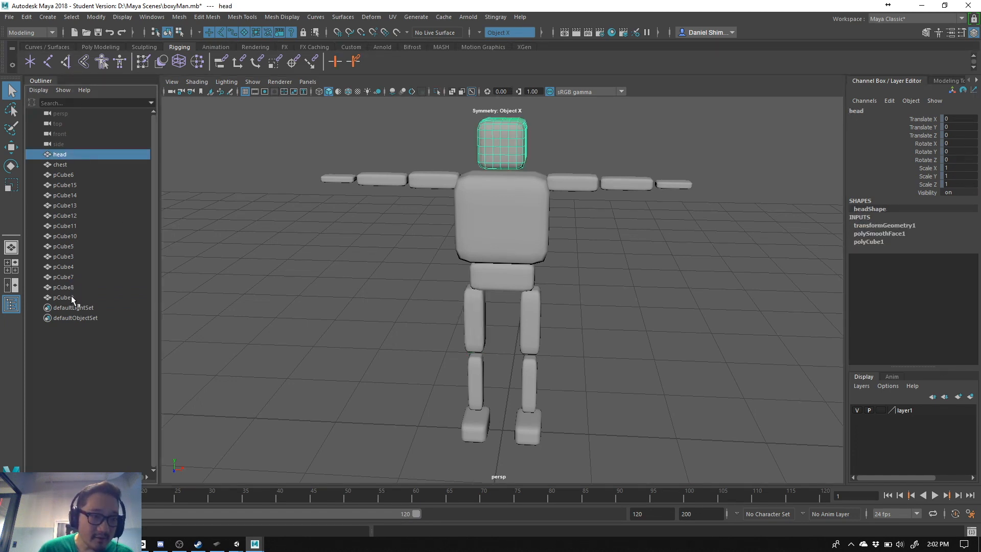
- Compare the rotation and scale values of the arm and leg meshes on one side with those on the opposite side
left_click_drag(574, 169, 717, 219)
left_click_drag(614, 457, 506, 324, "shift")
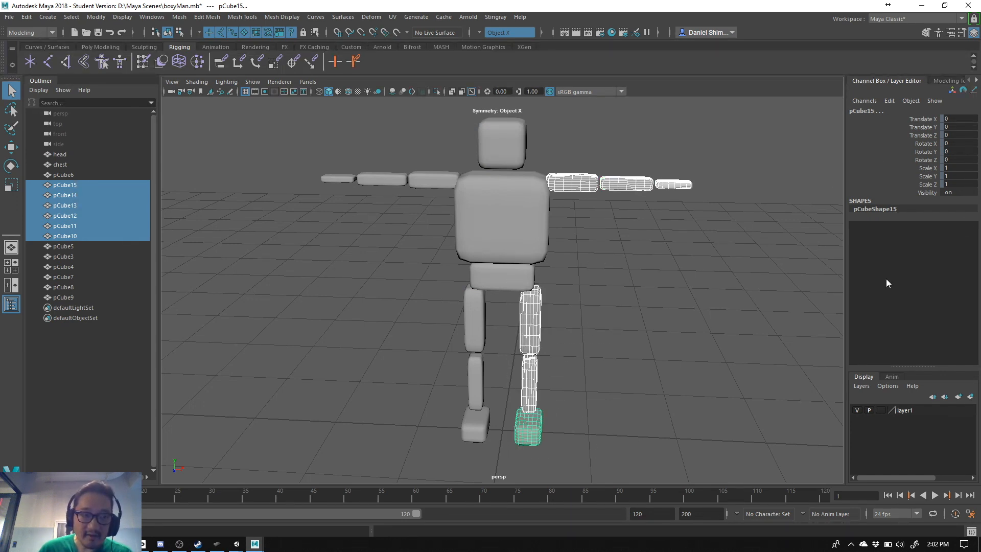
double_click(958, 184)
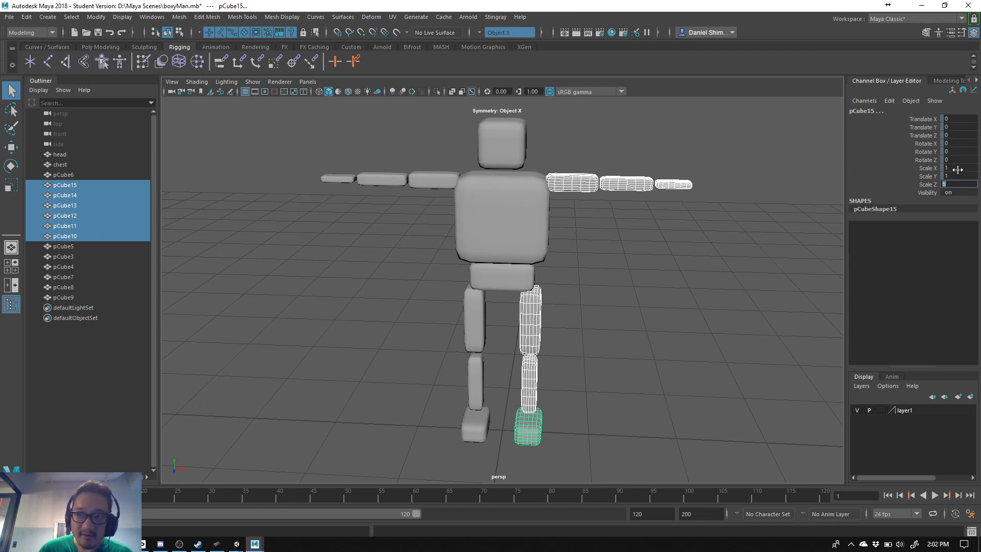
double_click(959, 168)
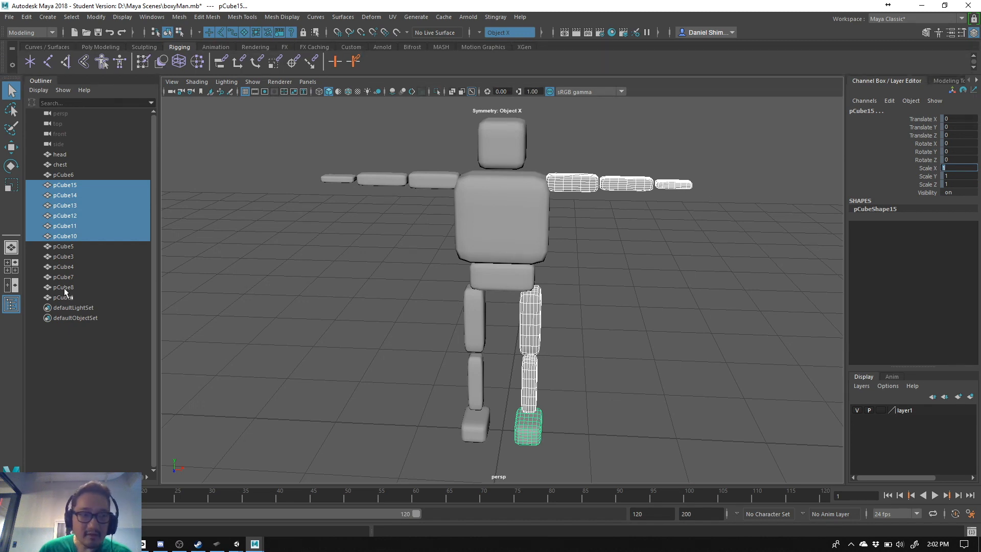
left_click_drag(438, 314, 478, 437)
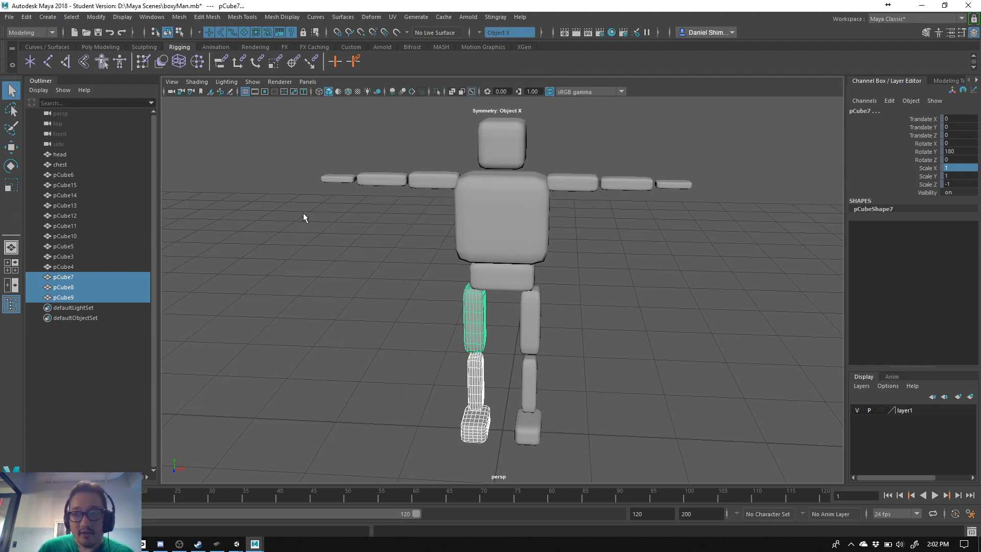
left_click_drag(286, 149, 425, 204)
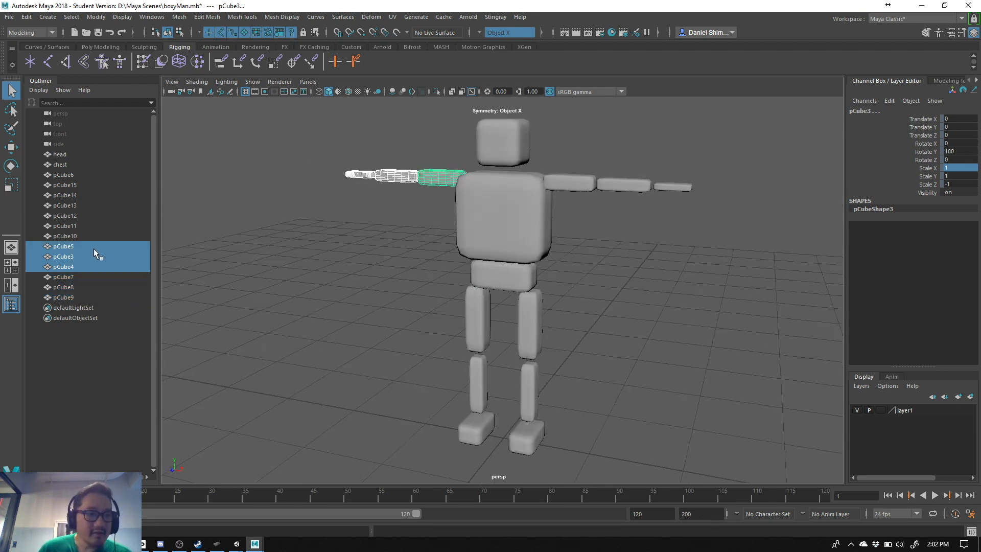
scroll(520, 228, "down", 5)
left_click_drag(402, 166, 634, 393)
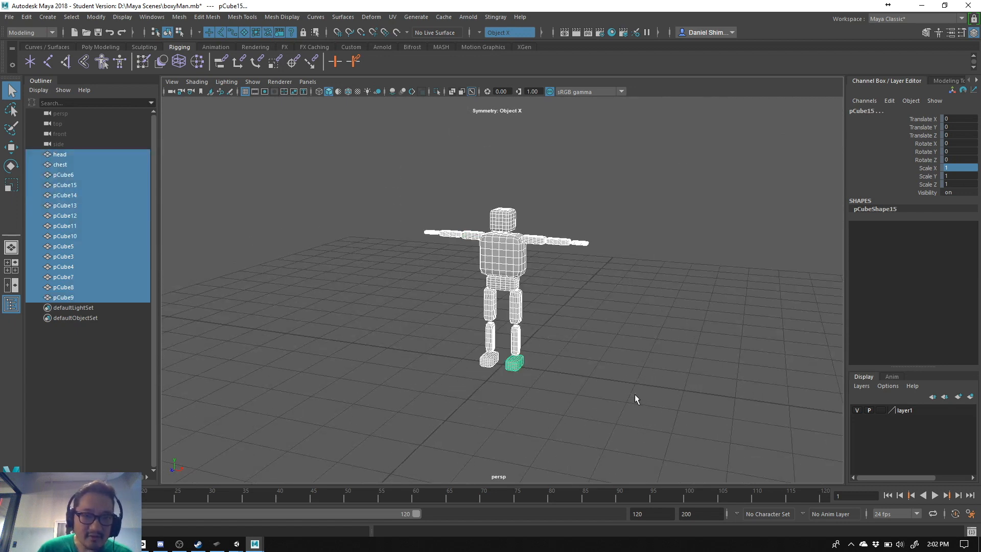
left_click(576, 399)
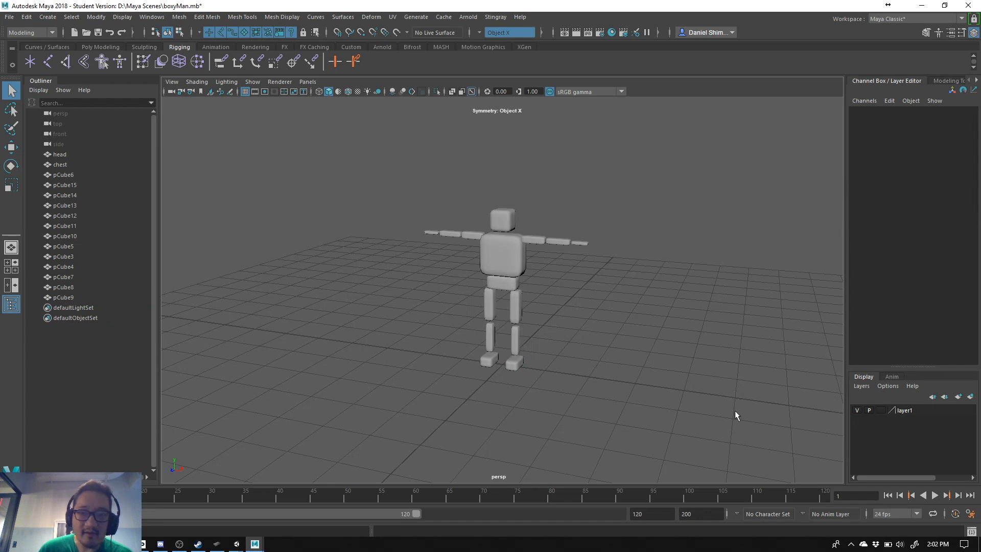
left_click_drag(391, 185, 634, 394)
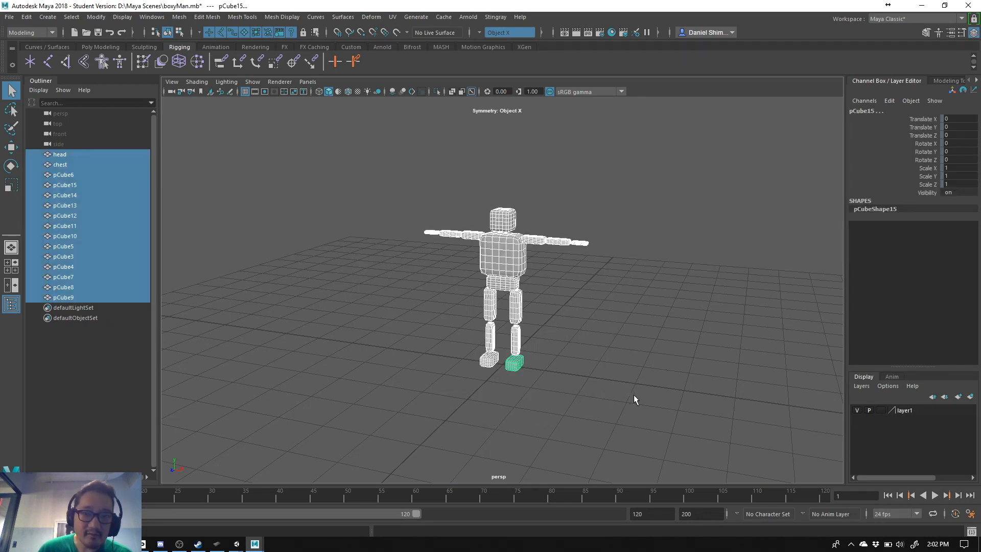
left_click(332, 304)
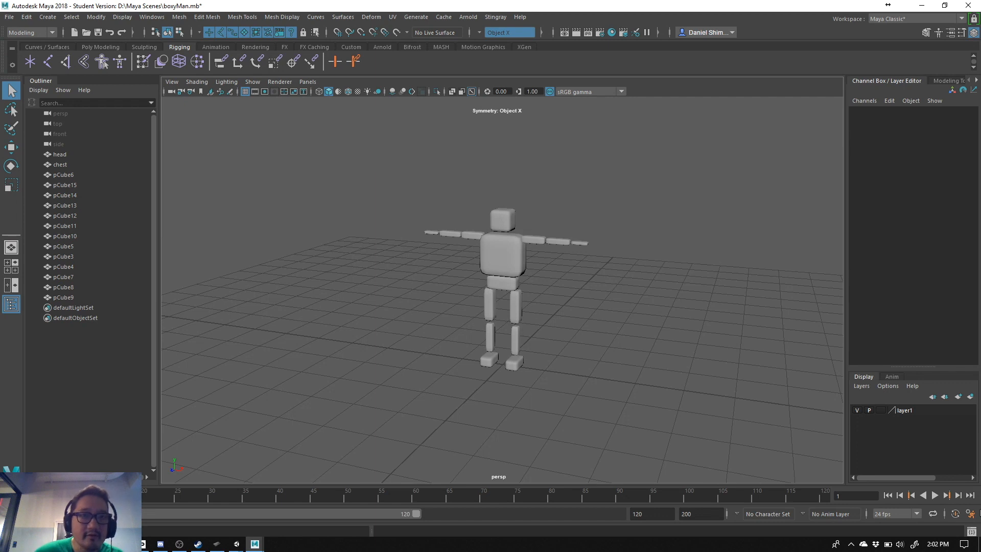
- Select all body meshes from head to pCube9 and try to freeze their transformations
left_click(57, 155)
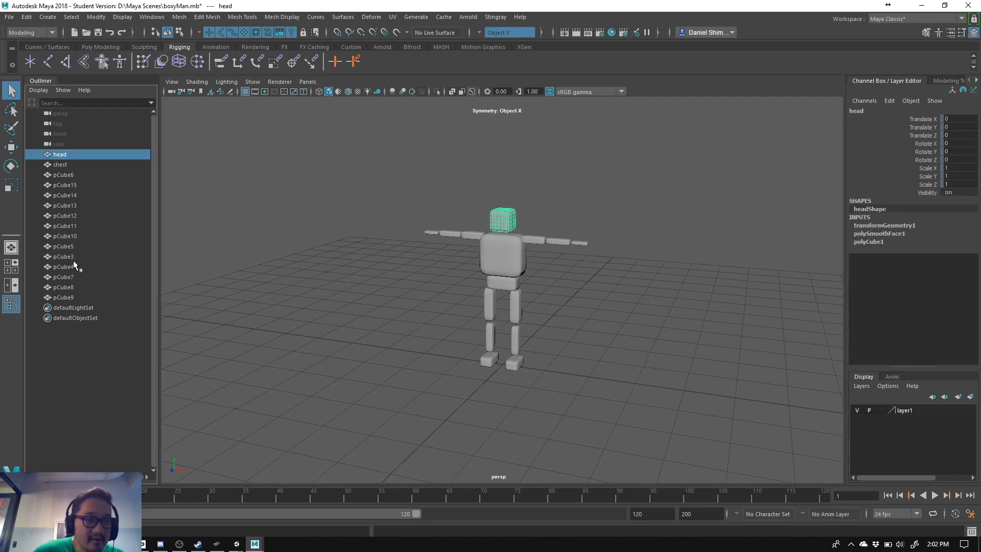
left_click(79, 300, "shift")
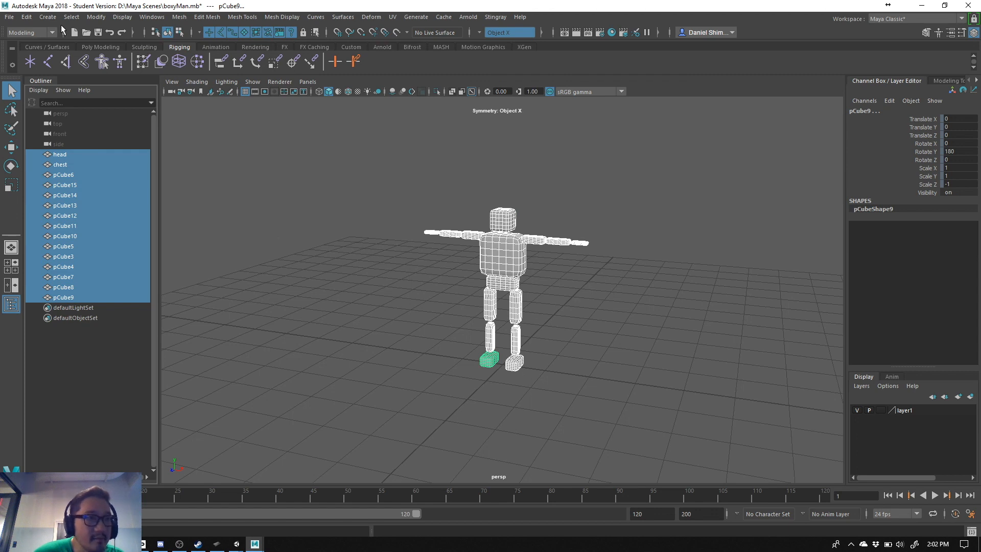
left_click(28, 18)
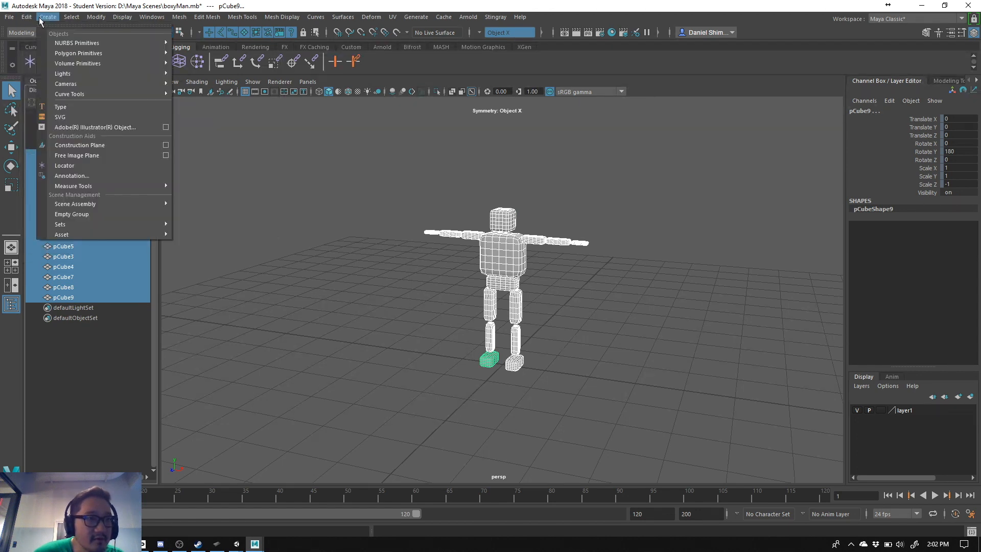
left_click(39, 17)
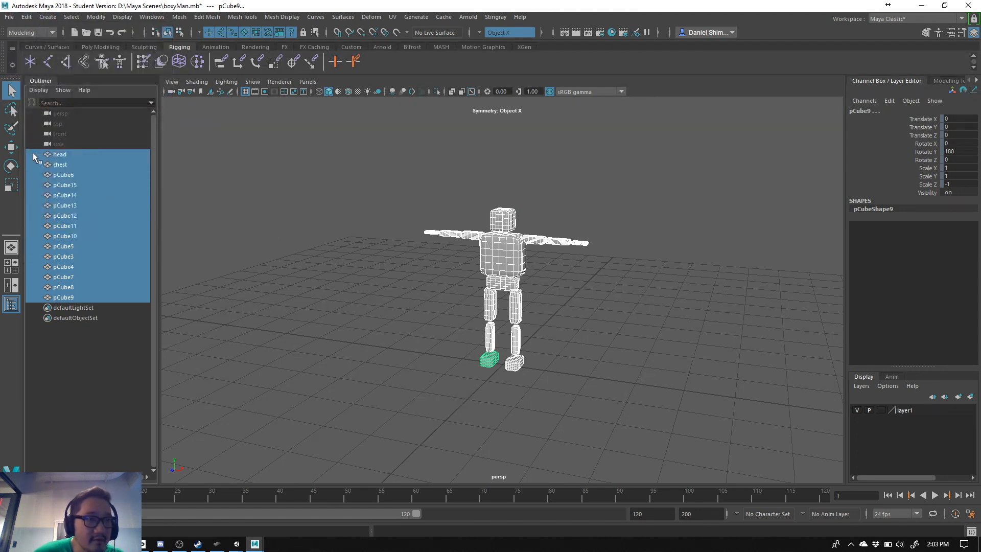
left_click(35, 17)
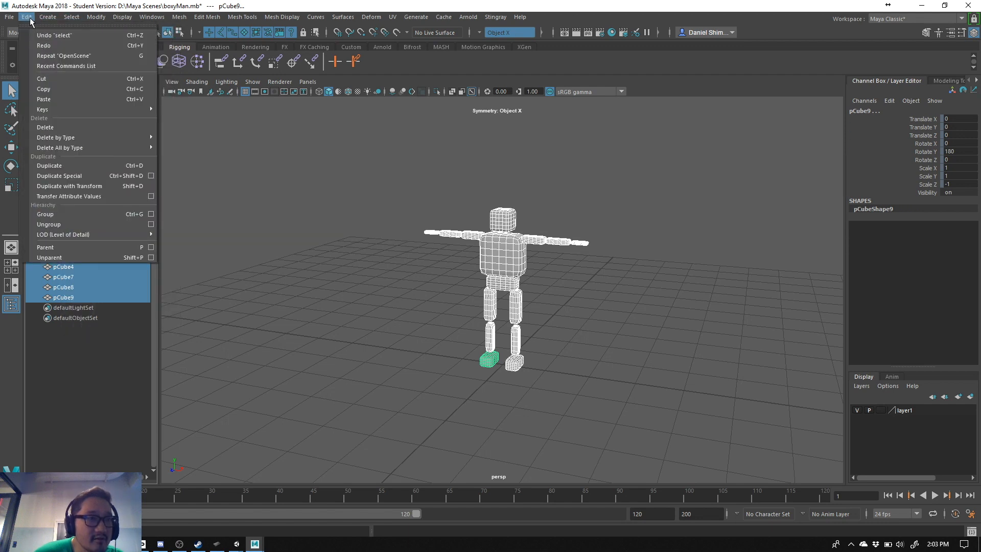
mouse_move(96, 17)
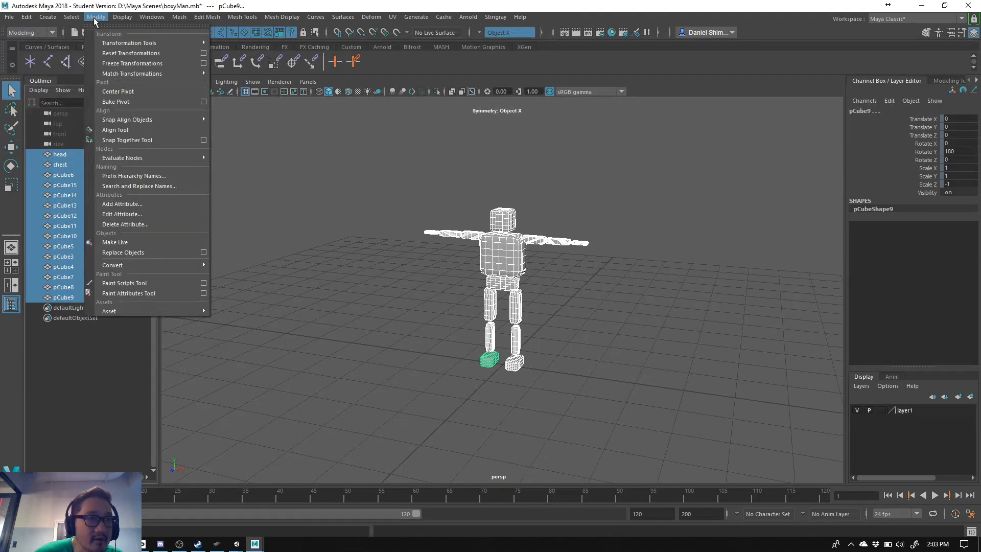
left_click(119, 64)
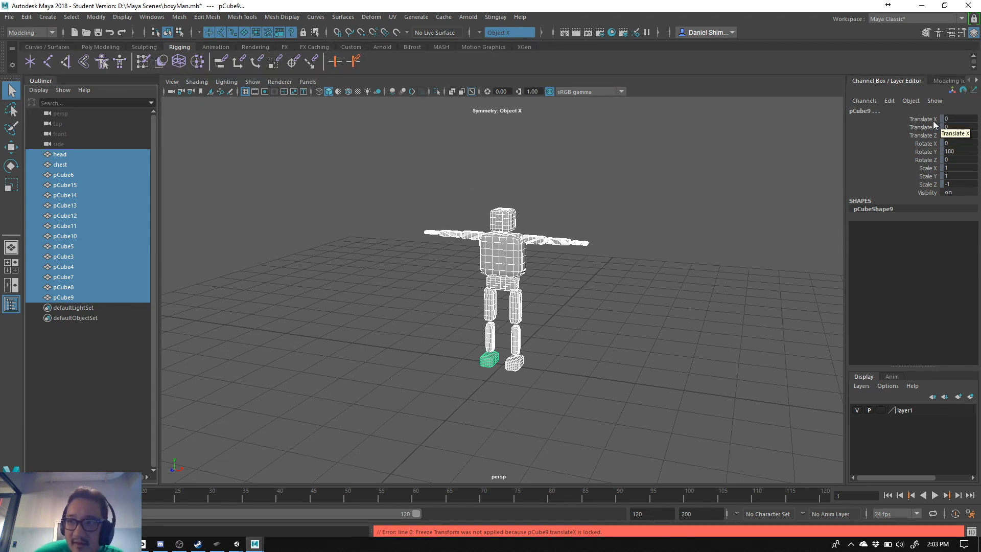
- Unlock the Translate, Rotate and Scale channels from Translate X to Scale Z on all selected body meshes
left_click_drag(931, 121, 936, 185)
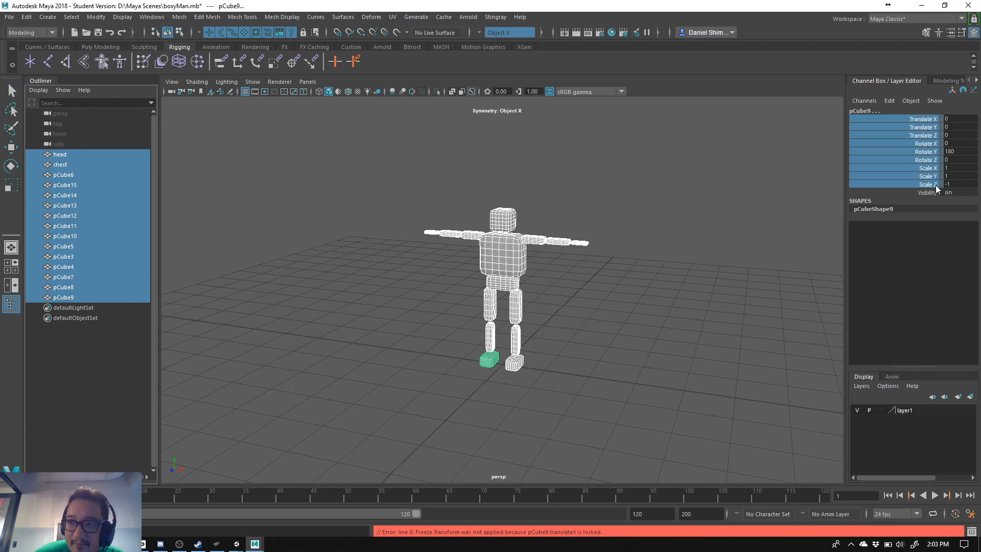
right_click(936, 185)
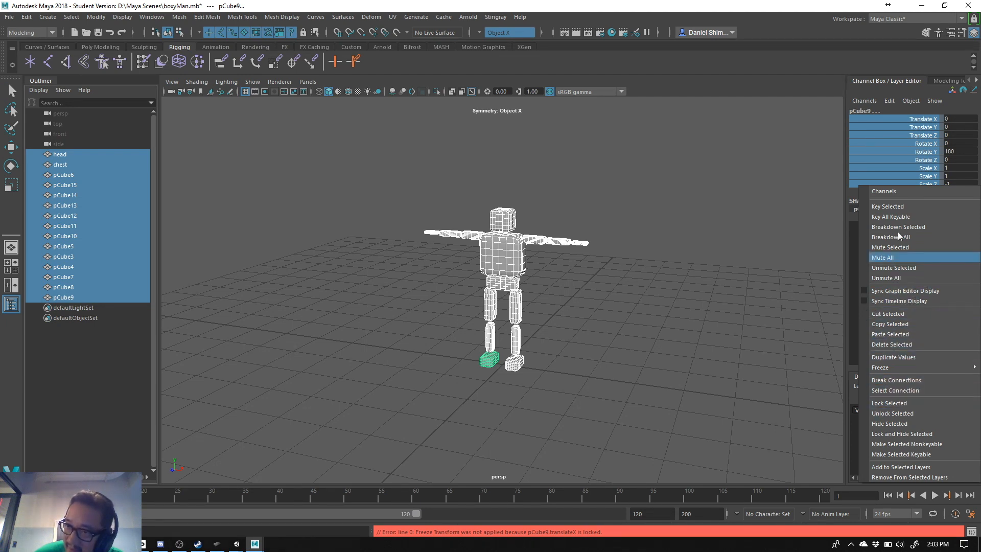
left_click(914, 120)
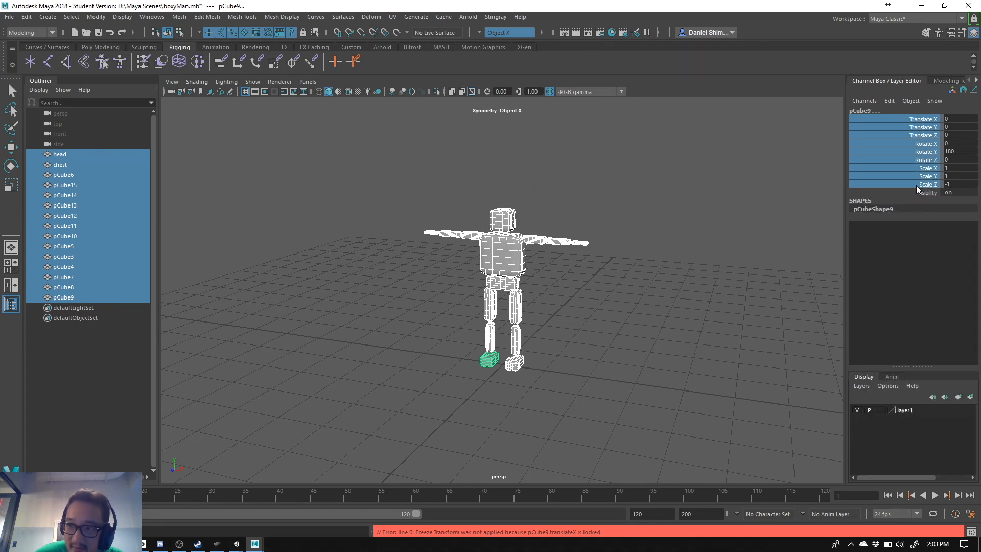
left_click_drag(916, 185, 917, 190)
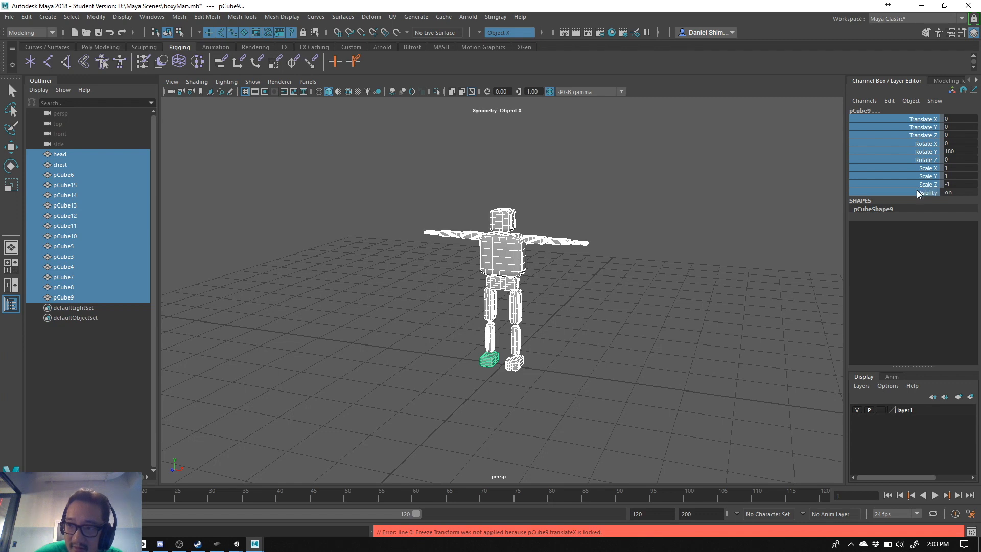
left_click_drag(926, 120, 921, 188)
right_click(922, 189)
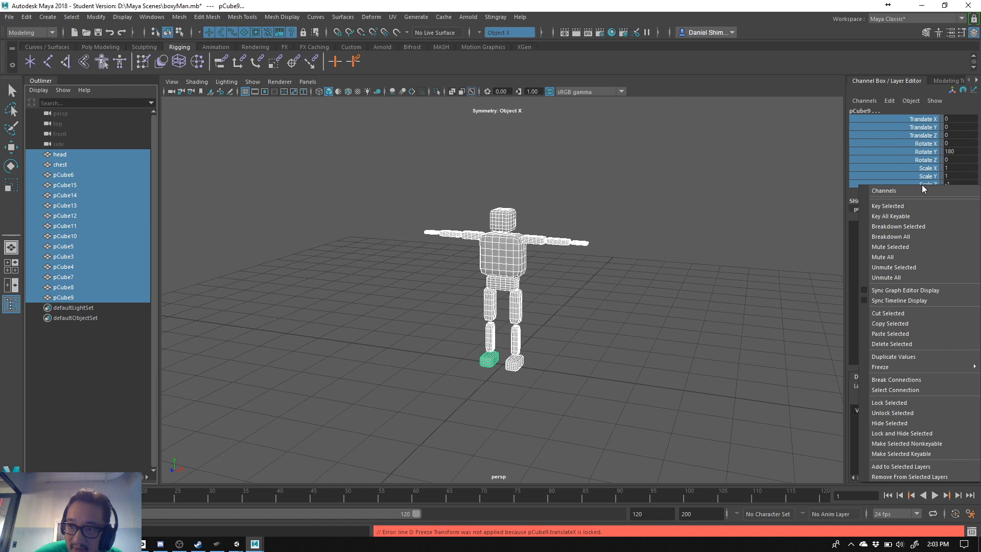
left_click(909, 411)
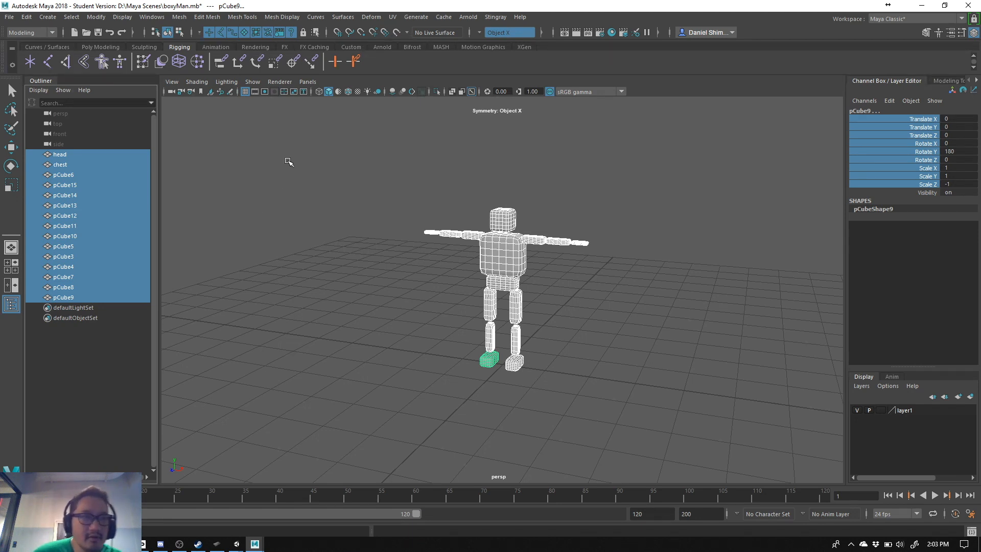
- Freeze the transformations of all selected body meshes, then check the transform channels from head to pCube9
left_click(70, 17)
left_click(70, 17)
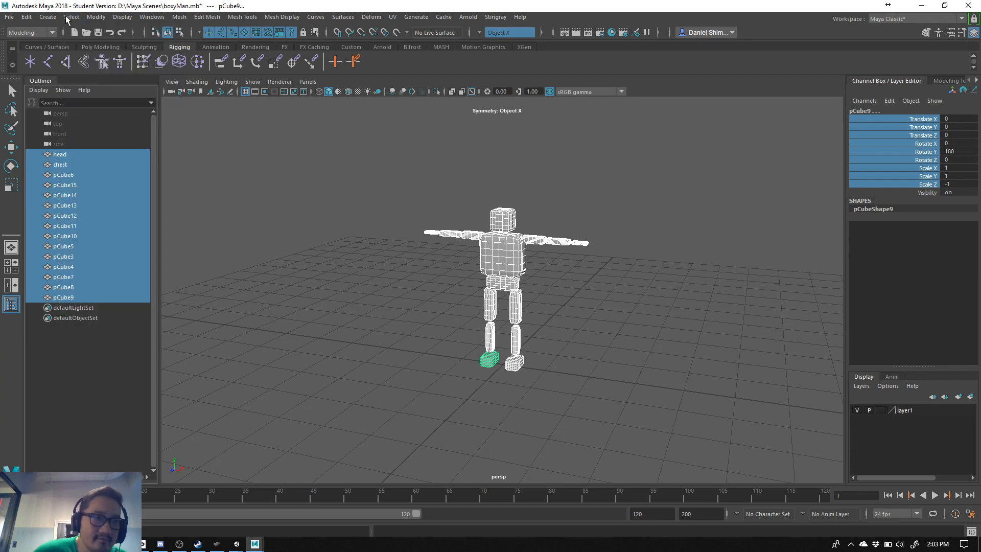
left_click(26, 17)
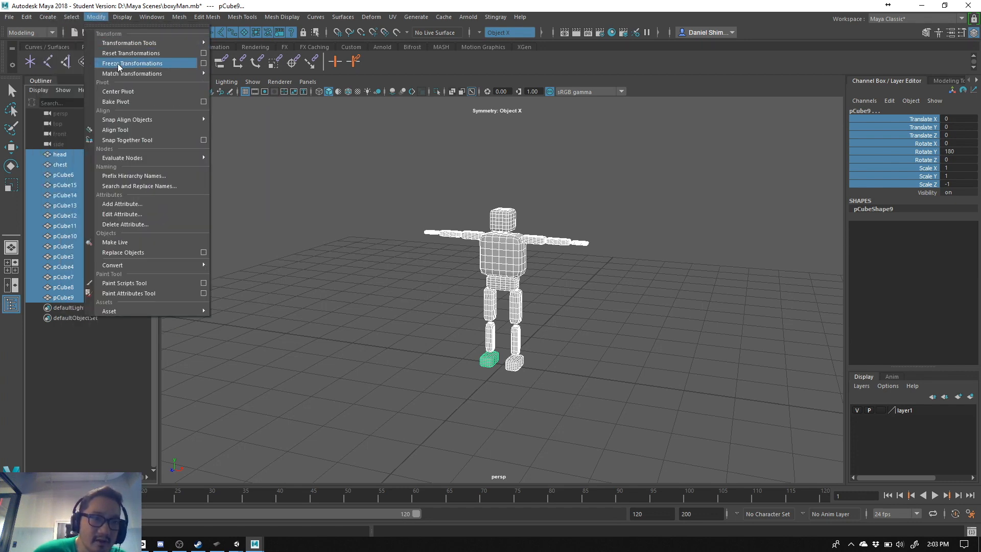
left_click(101, 20)
left_click(101, 18)
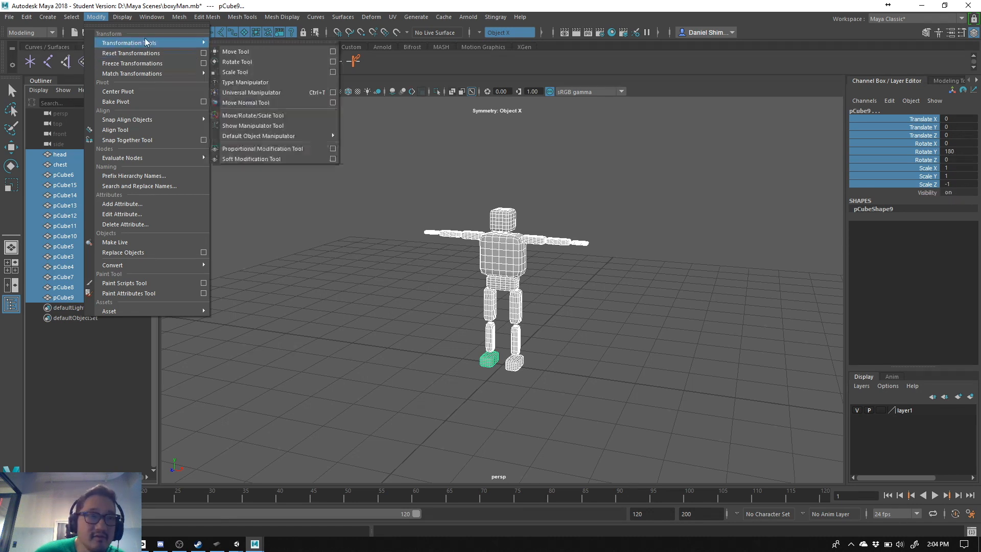
left_click(129, 63)
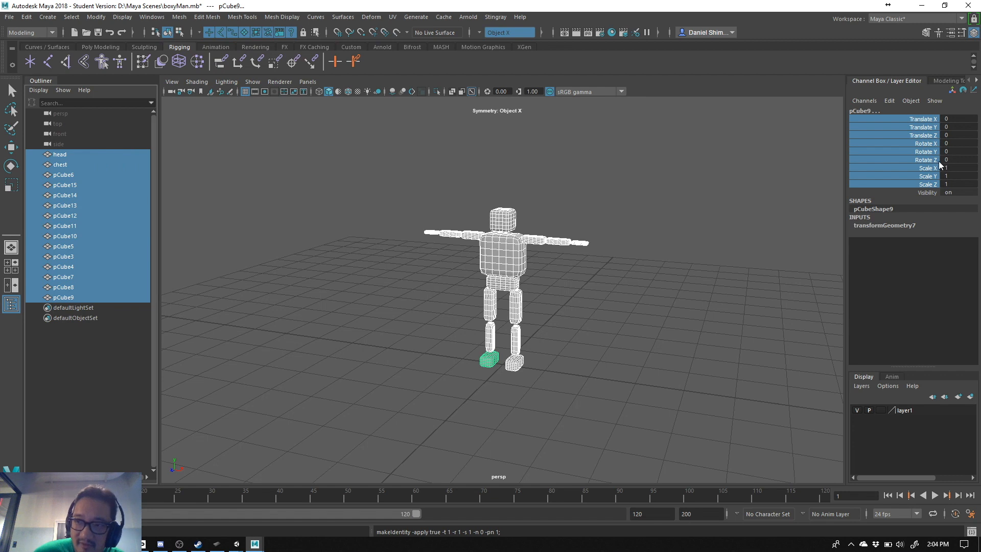
left_click(66, 154)
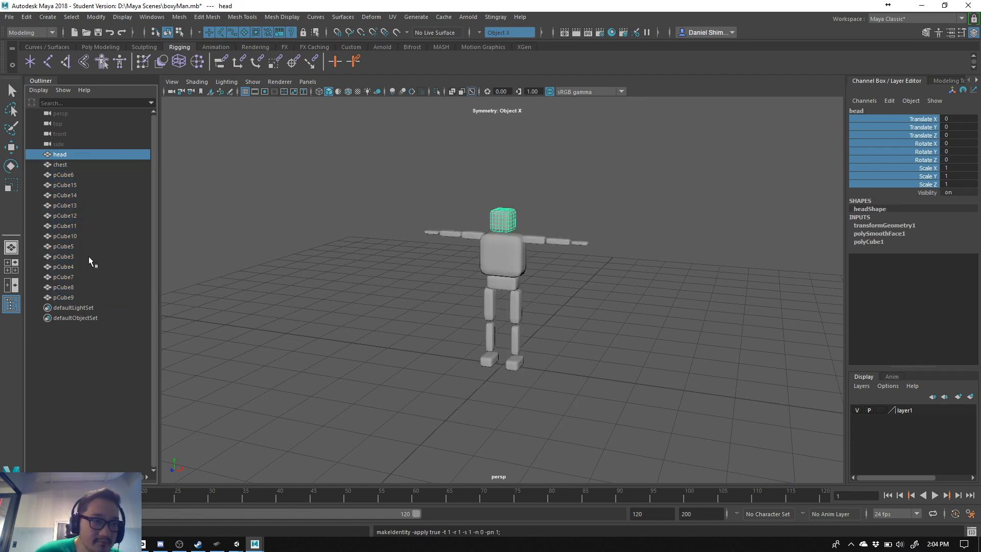
left_click(71, 298)
left_click(66, 154)
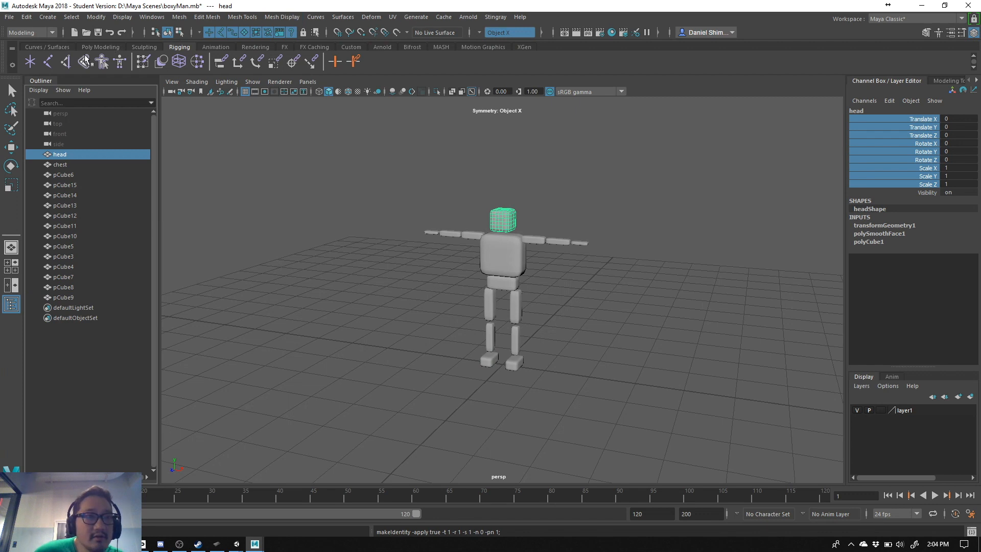
- Save the scene as a new file named boxyManRedo.mb in the Maya Scenes folder
left_click(9, 18)
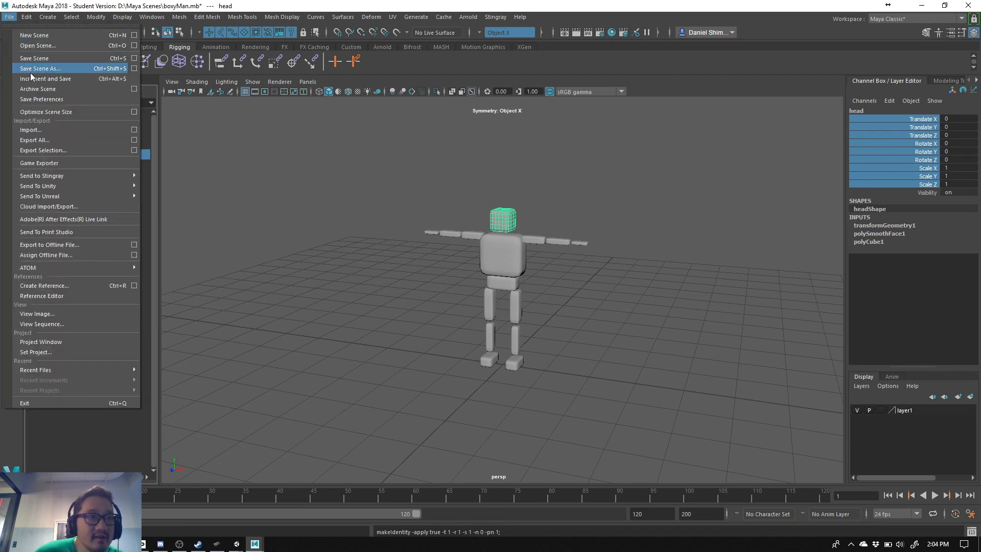
left_click(30, 76)
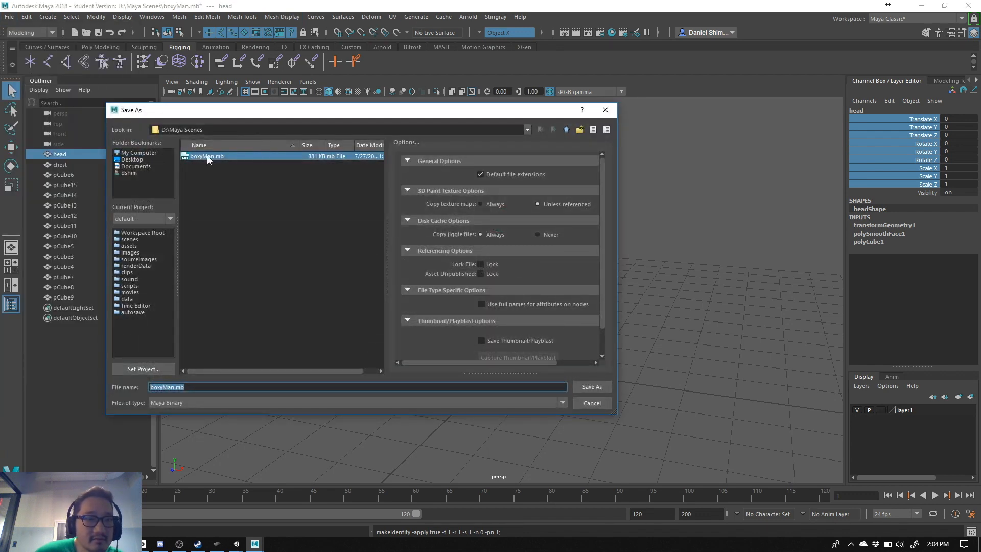
left_click(176, 387)
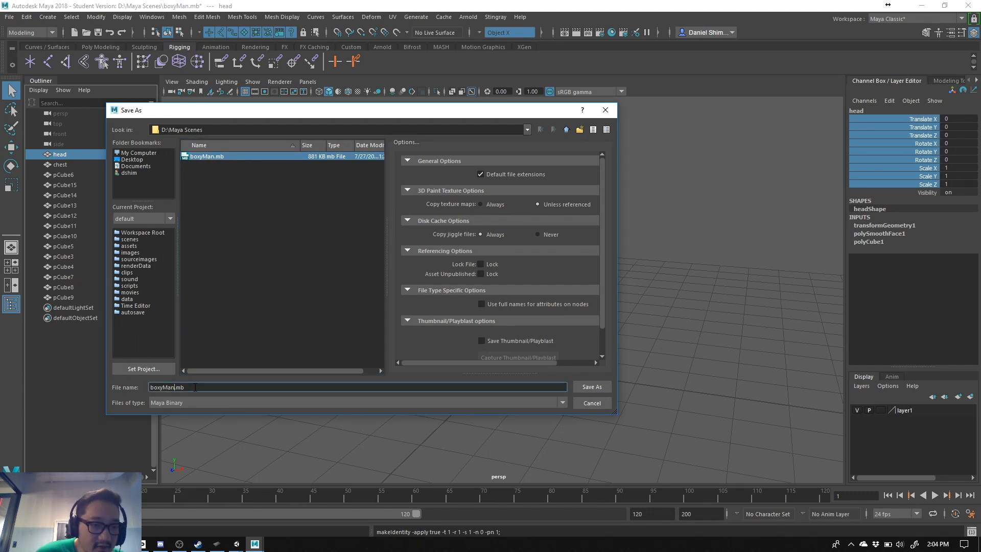
type("_rig")
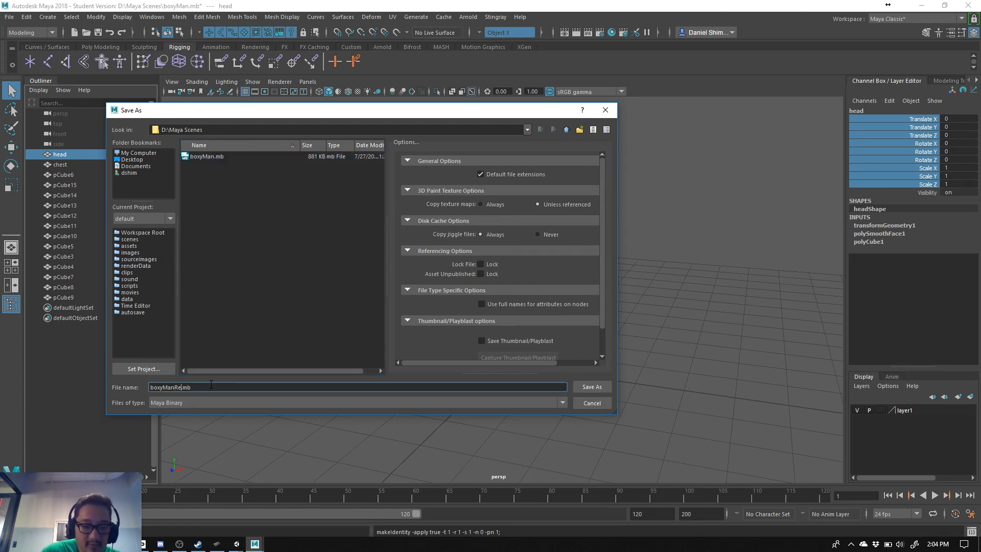
key("Return")
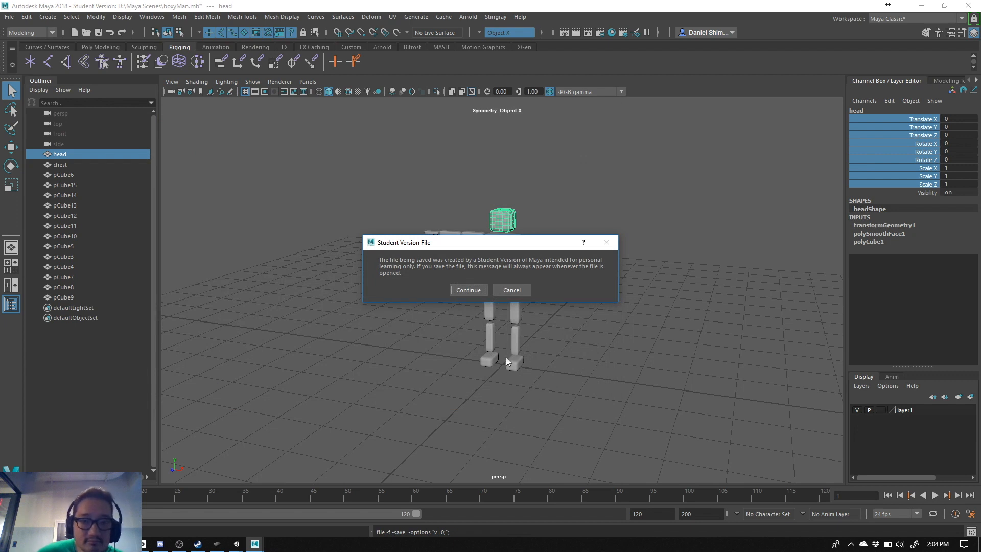
left_click(469, 290)
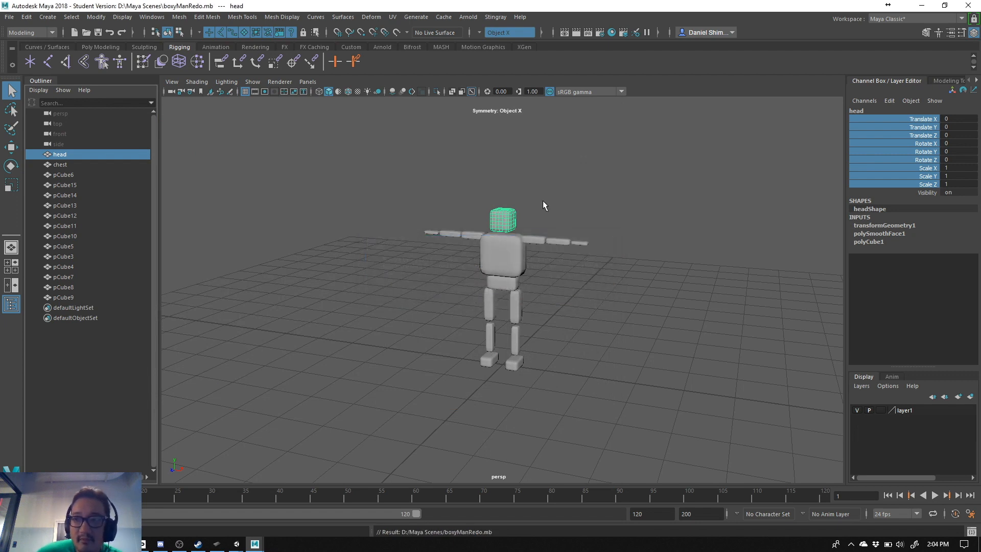
- Select all body meshes from head to pCube9 and delete their construction history
left_click(85, 298, "shift")
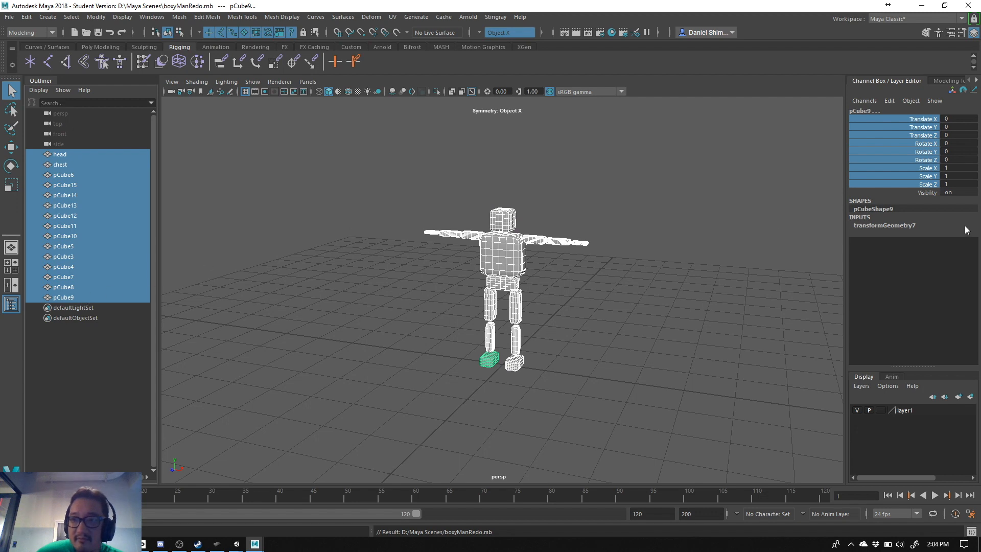
left_click(27, 16)
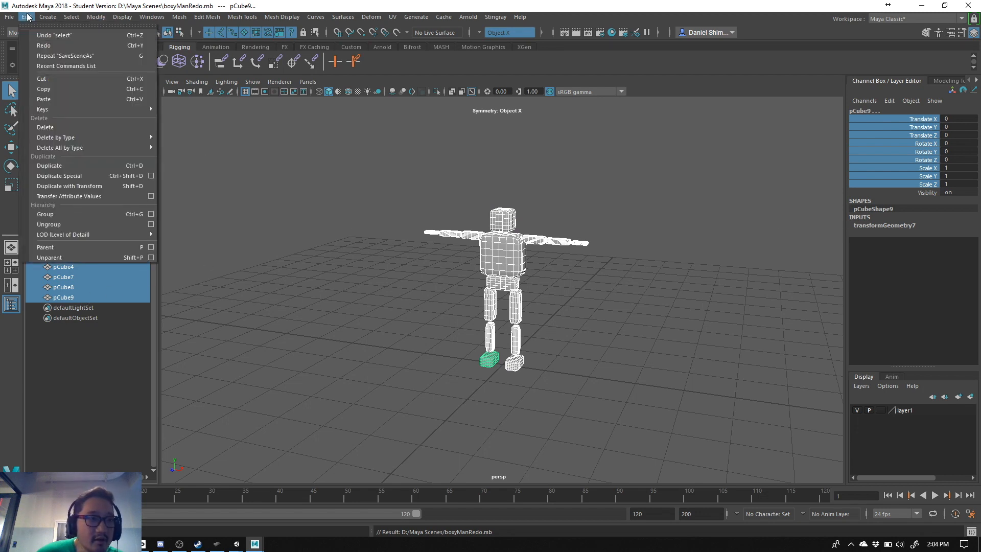
mouse_move(79, 138)
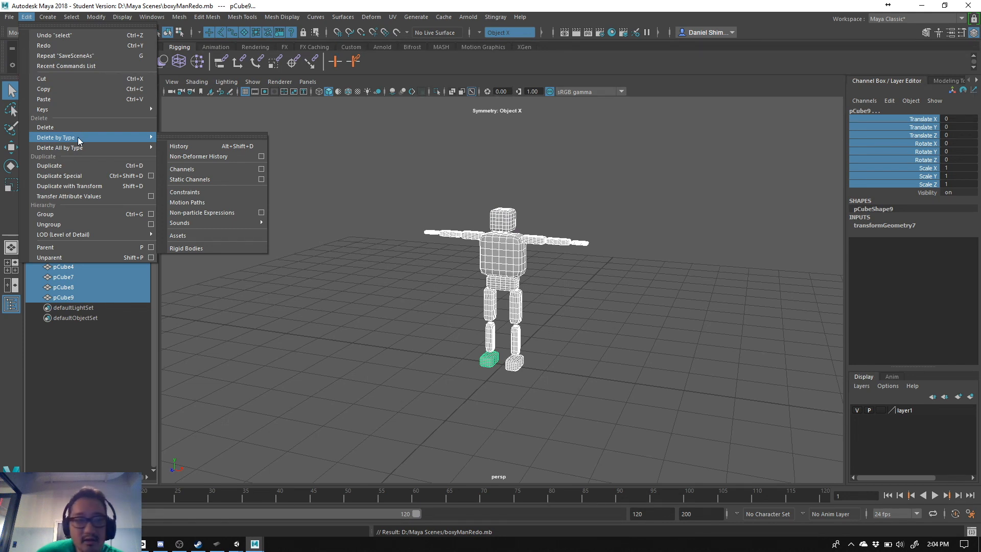
left_click(187, 146)
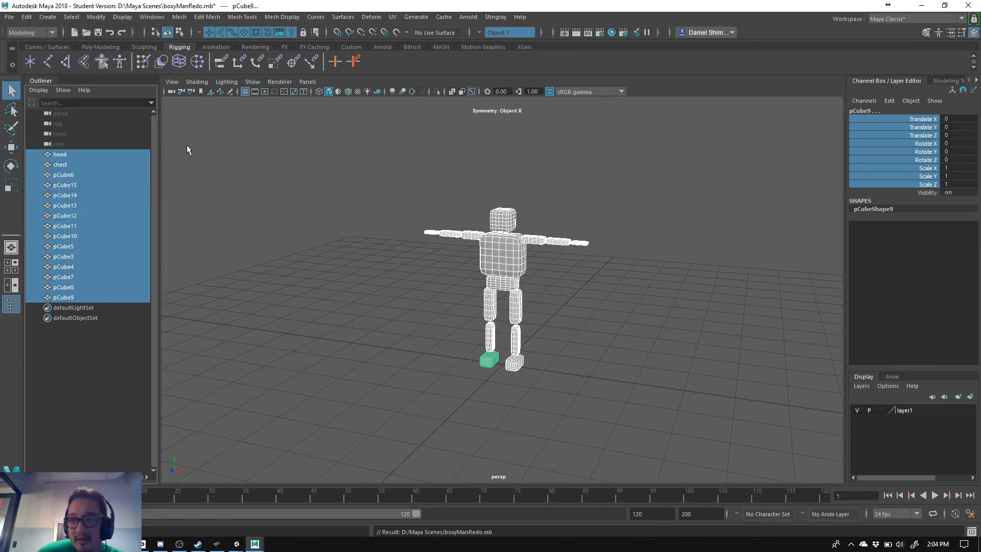
- Check the head mesh for leftover construction history and reselect all body meshes from head to pCube9
left_click(104, 158)
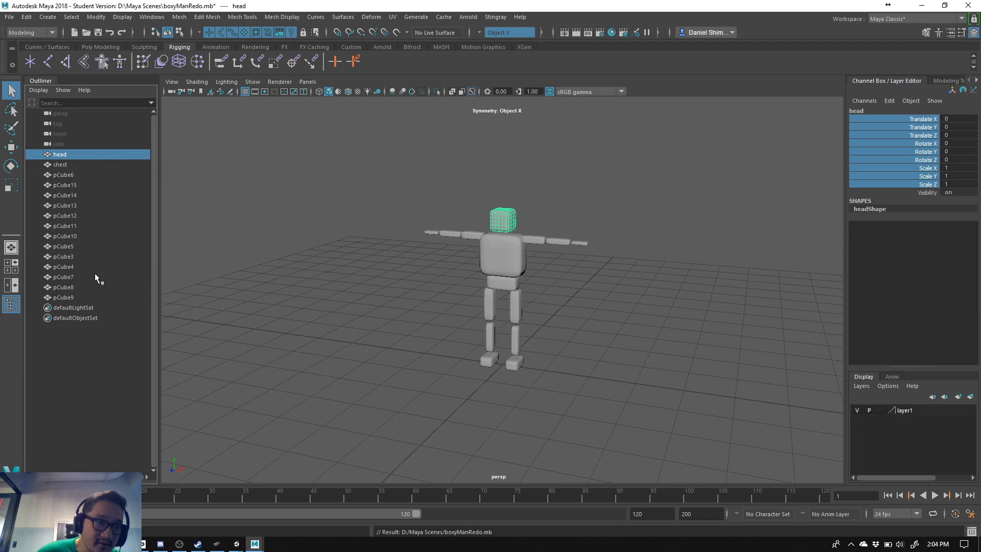
left_click(90, 297, "shift")
left_click(97, 156)
left_click(77, 296, "shift")
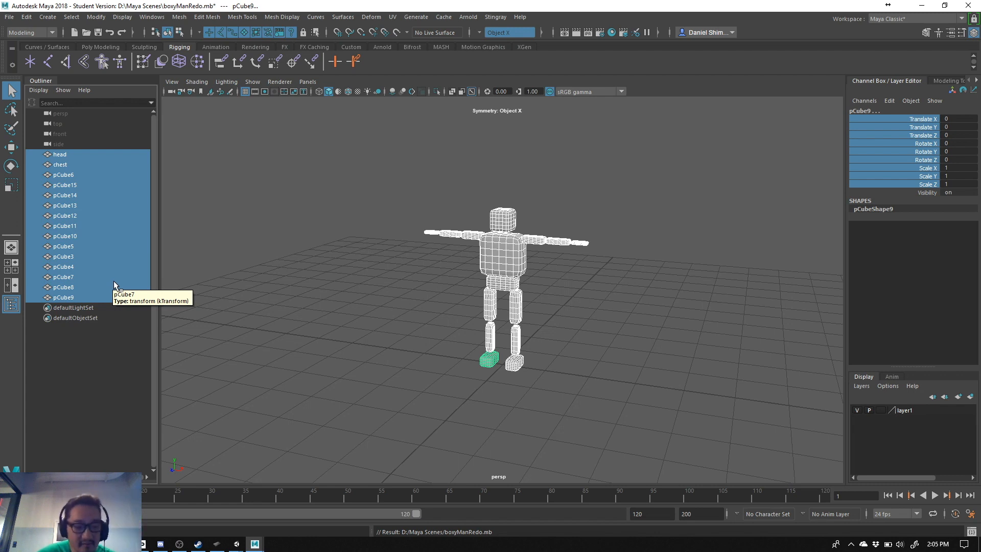
left_click(249, 140)
left_click(102, 164)
left_click(103, 154)
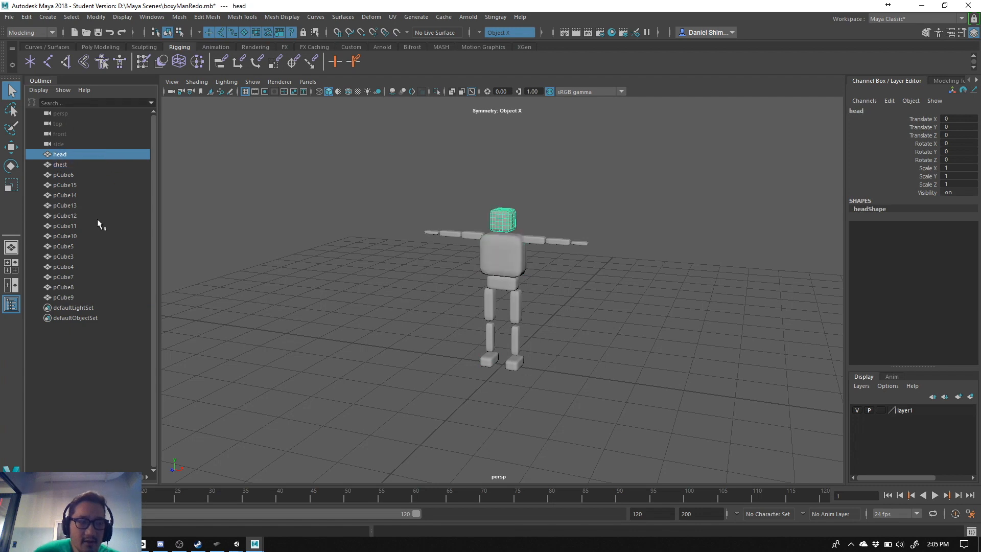
left_click(97, 289, "shift")
left_click(98, 296, "shift")
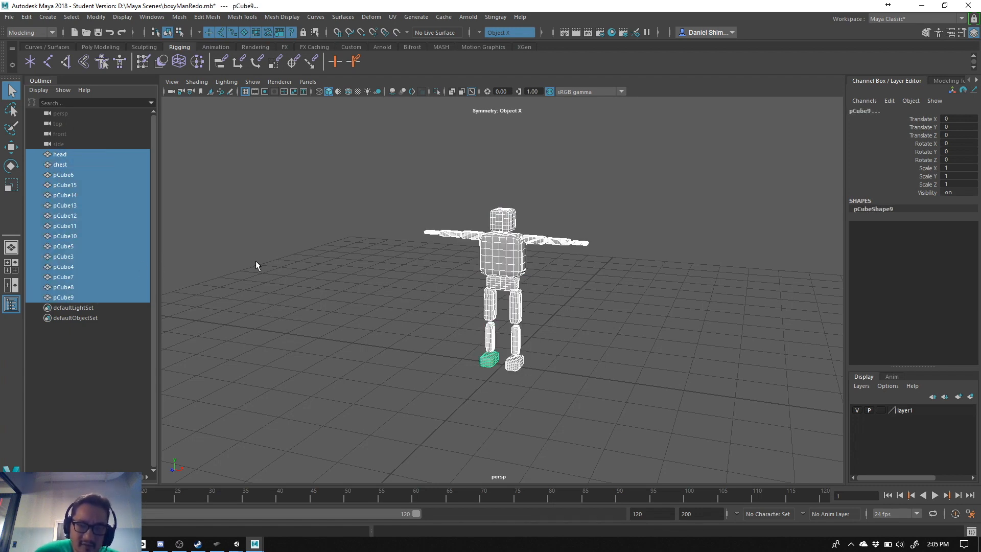
left_click(393, 276)
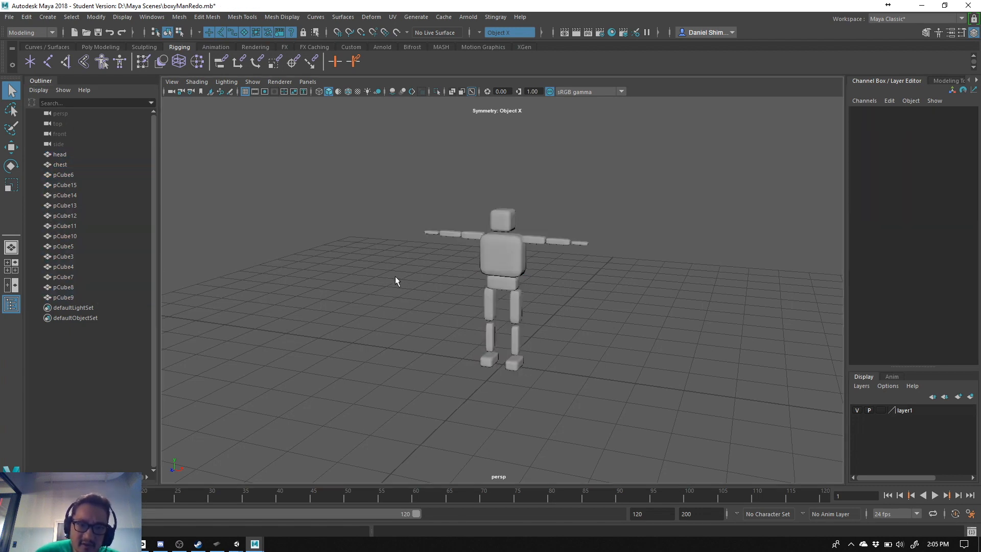
left_click(111, 152)
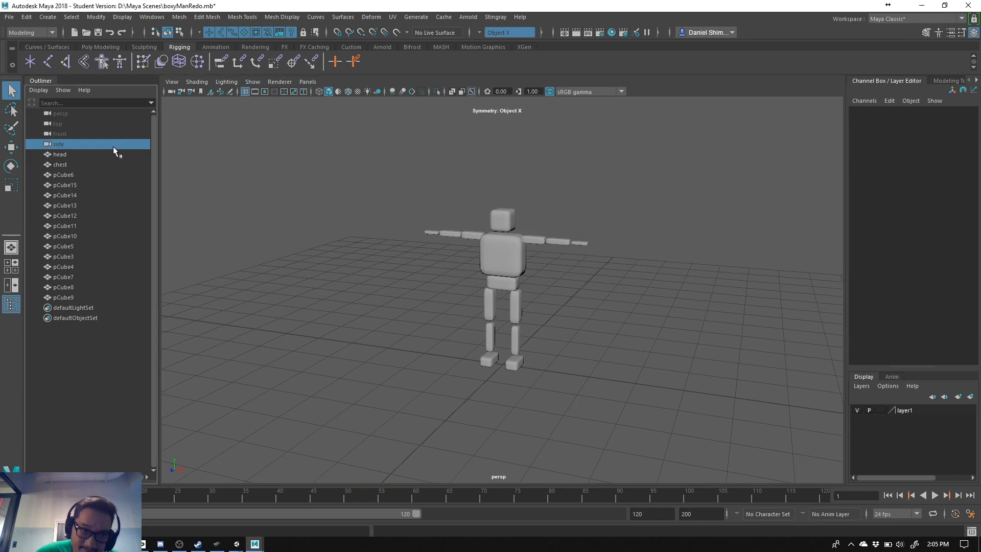
left_click(82, 298, "shift")
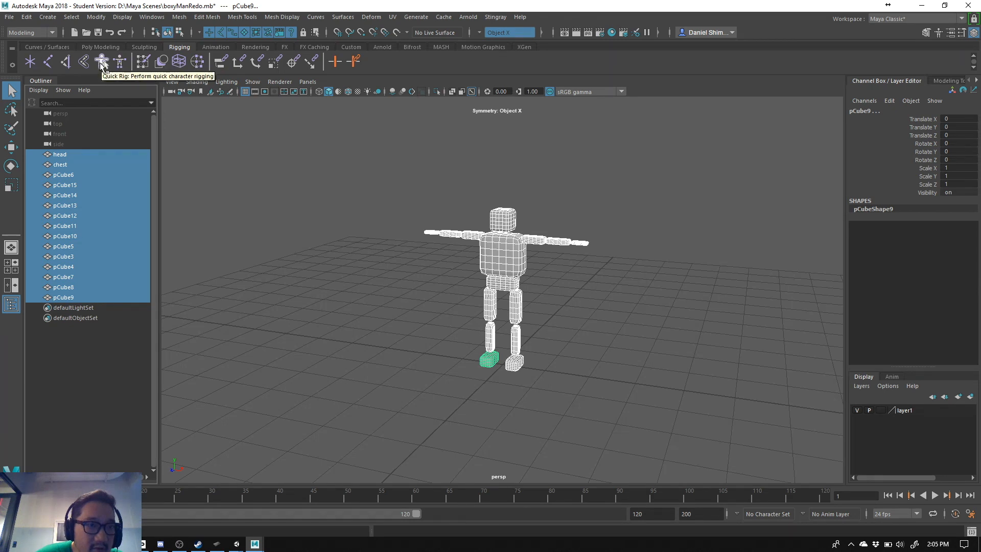
- Switch to the Rigging tool set and use HumanIK to create a character skeleton
left_click(16, 31)
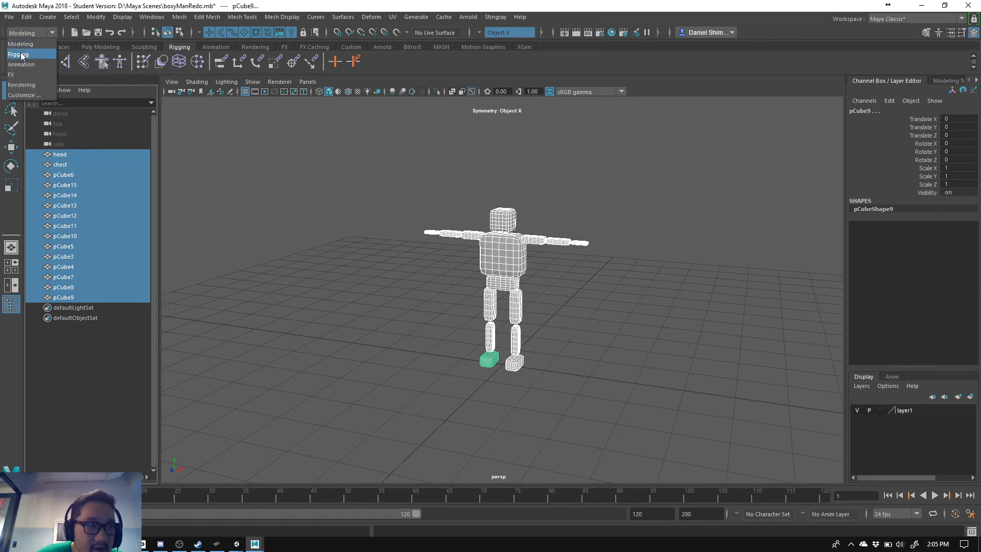
left_click(18, 54)
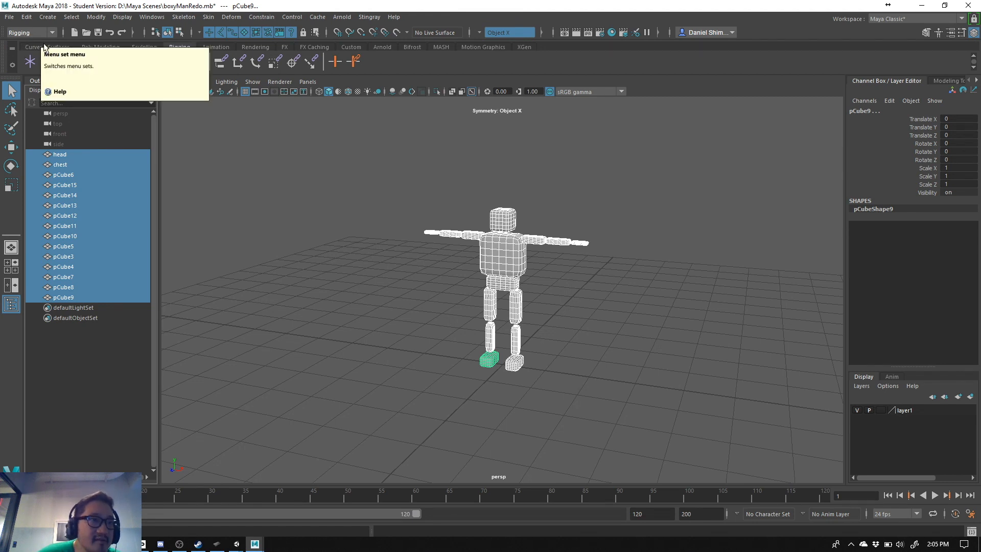
left_click(22, 32)
left_click(26, 55)
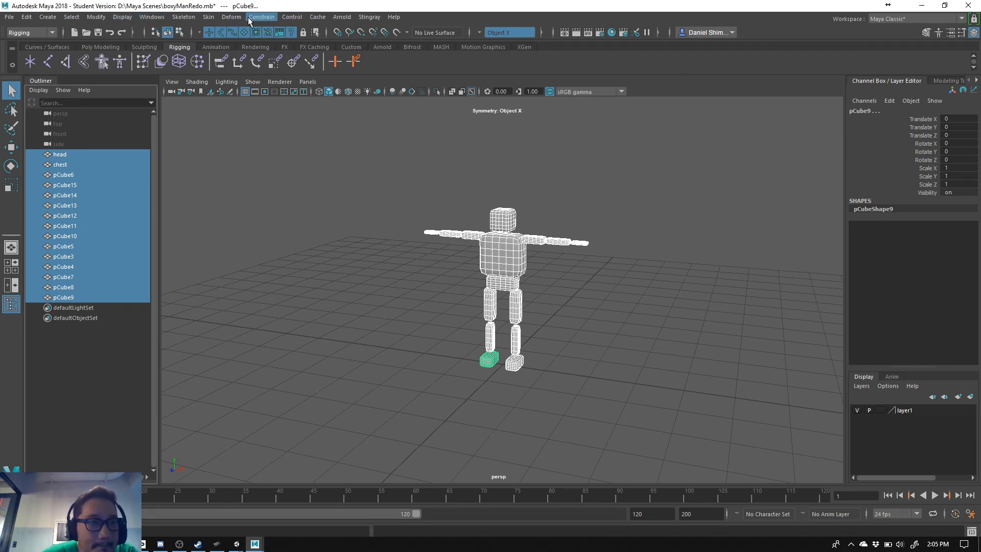
left_click(184, 20)
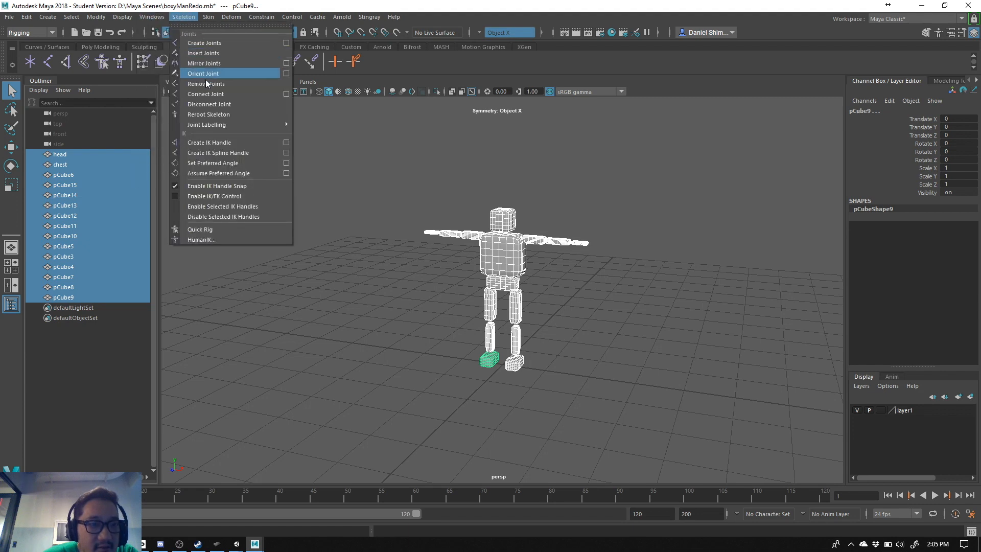
mouse_move(213, 125)
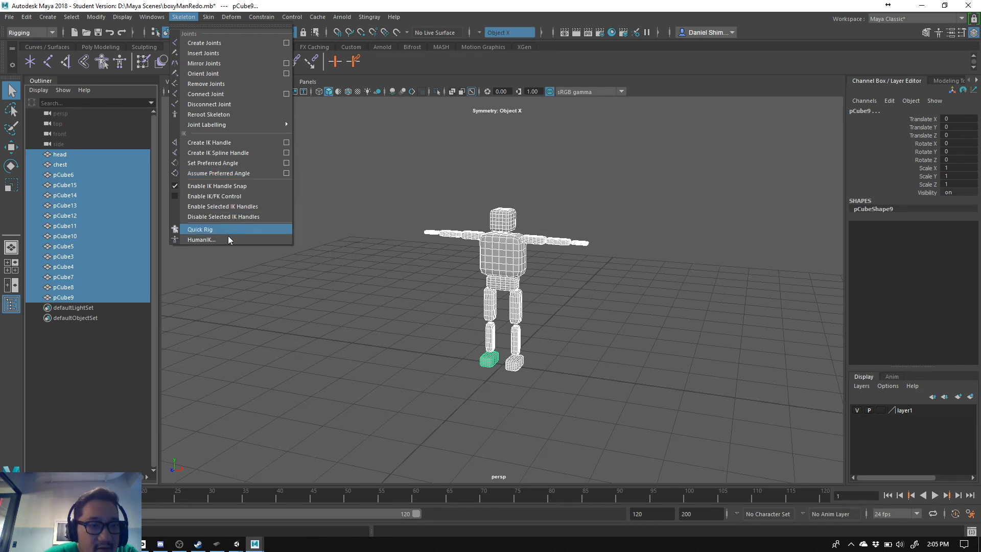
left_click(200, 239)
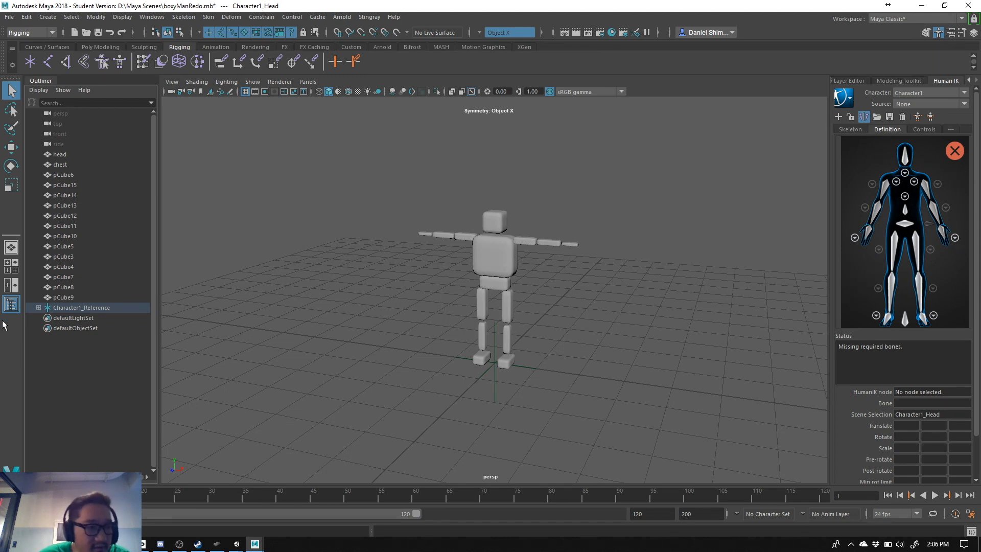
- Select Character1_Reference and scale the whole skeleton down uniformly until it fits the boxy character's height and arm span
left_click(77, 301)
left_click(82, 308)
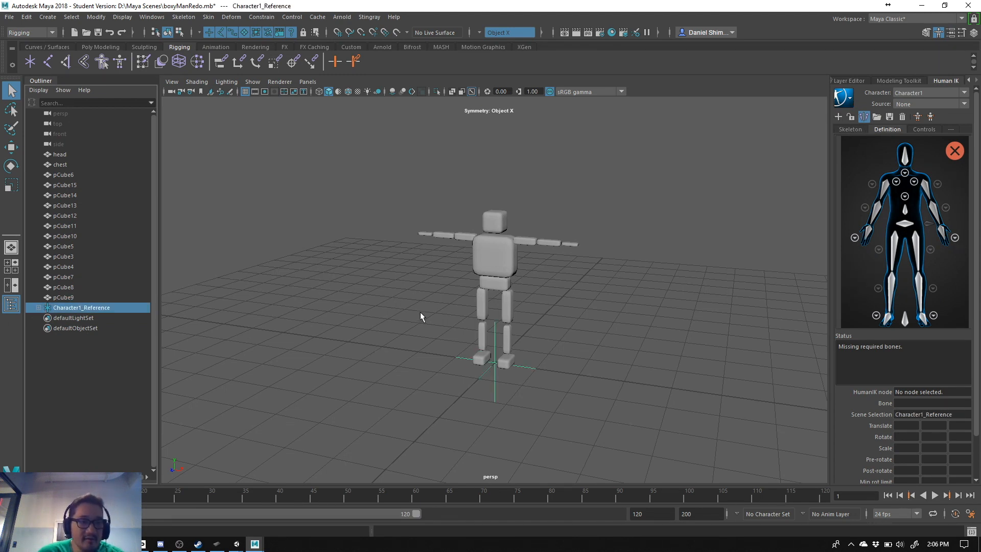
left_click(64, 298)
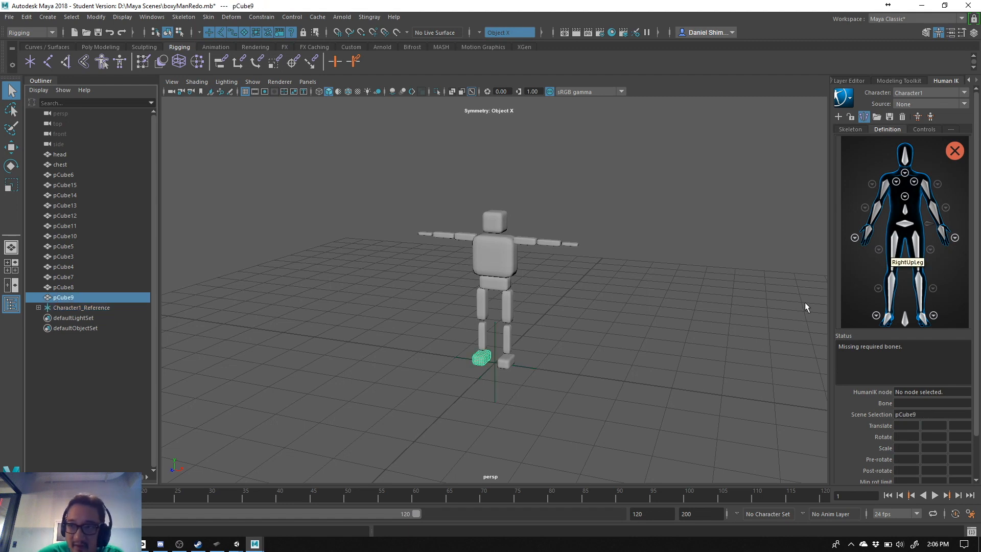
left_click(70, 308)
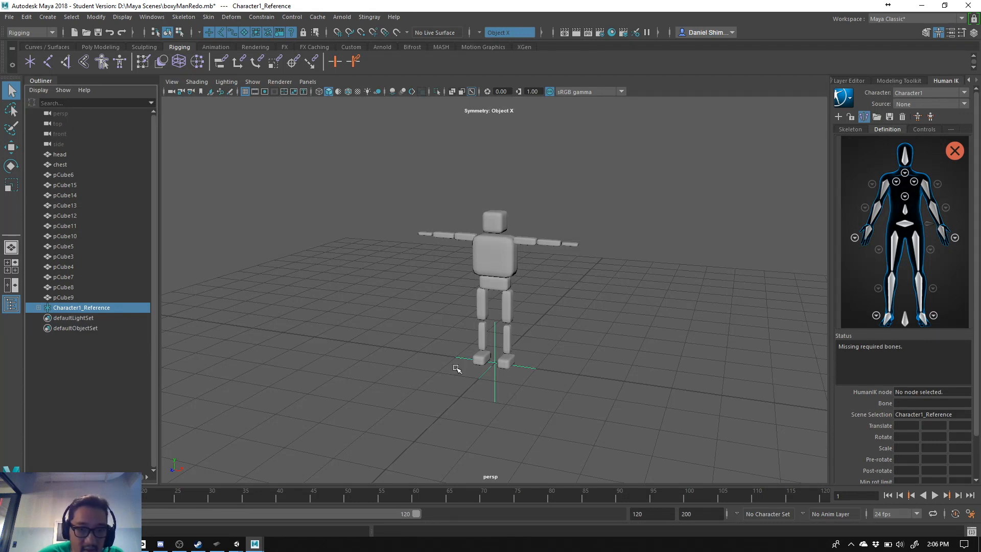
key("r")
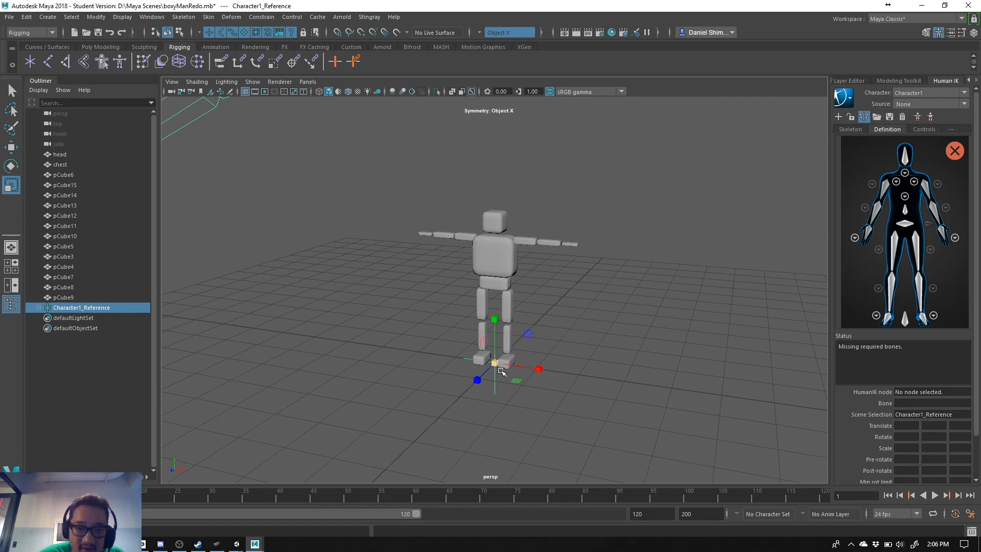
left_click_drag(495, 363, 421, 365)
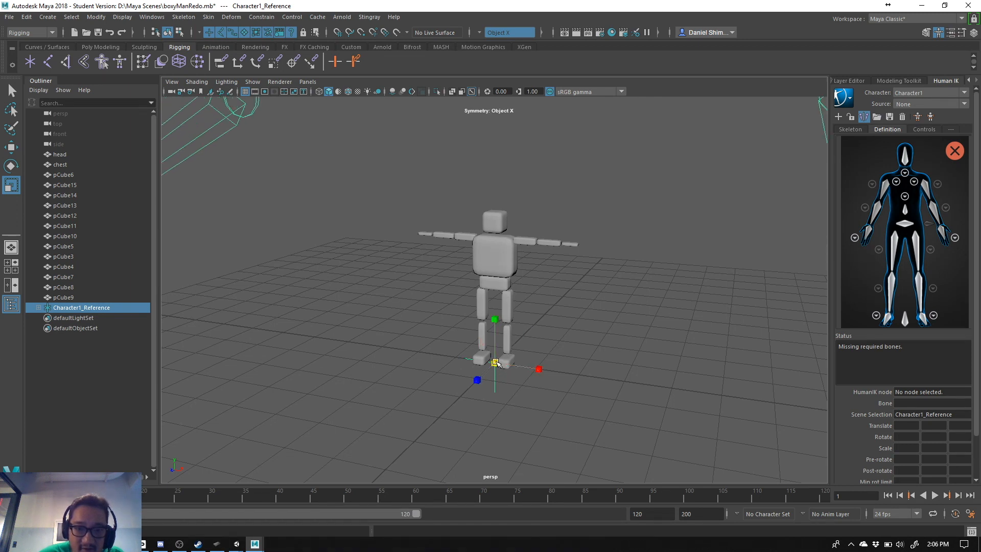
left_click_drag(495, 363, 303, 372)
left_click_drag(495, 364, 472, 396)
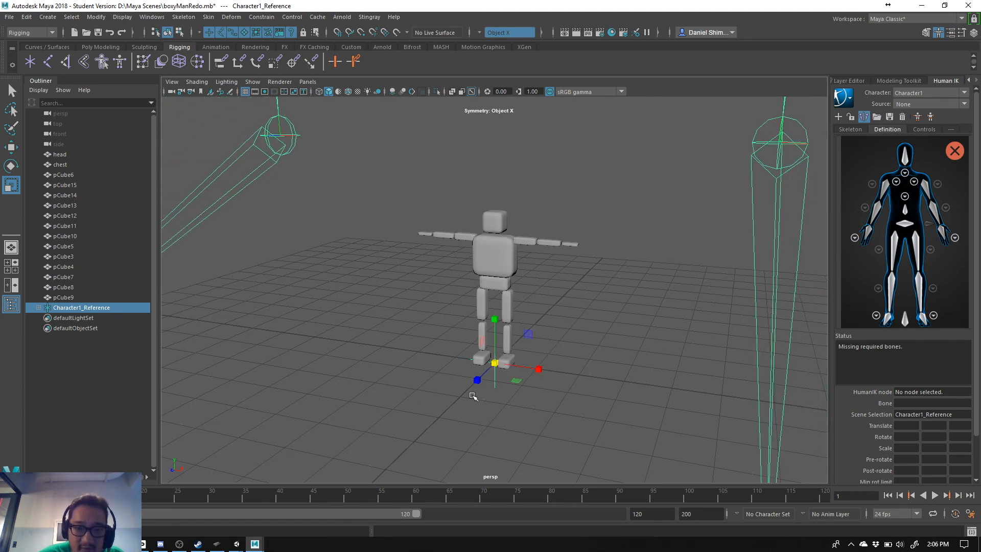
left_click_drag(495, 363, 419, 363)
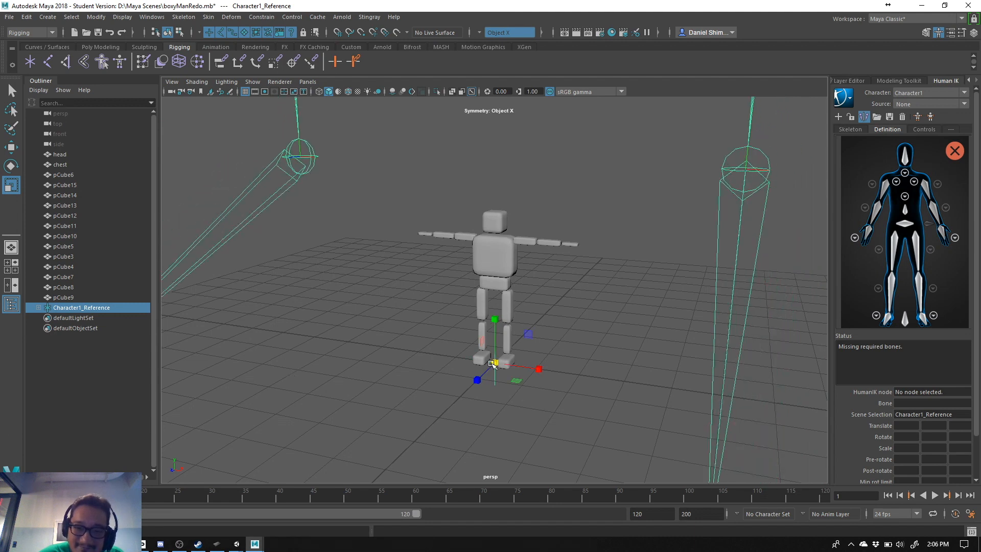
left_click_drag(496, 363, 464, 394)
left_click_drag(496, 363, 267, 363)
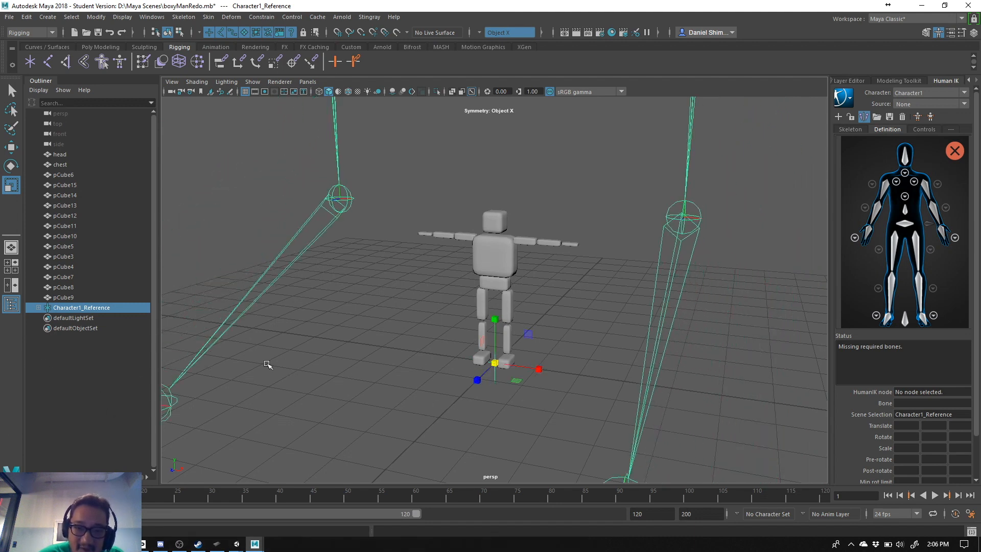
left_click_drag(495, 363, 368, 362)
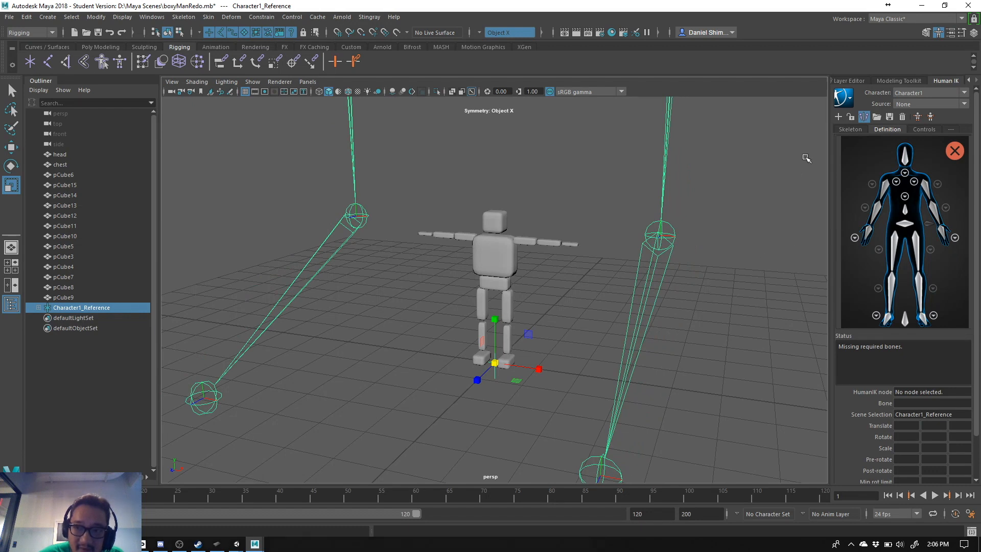
middle_click_drag(806, 158, 240, 339)
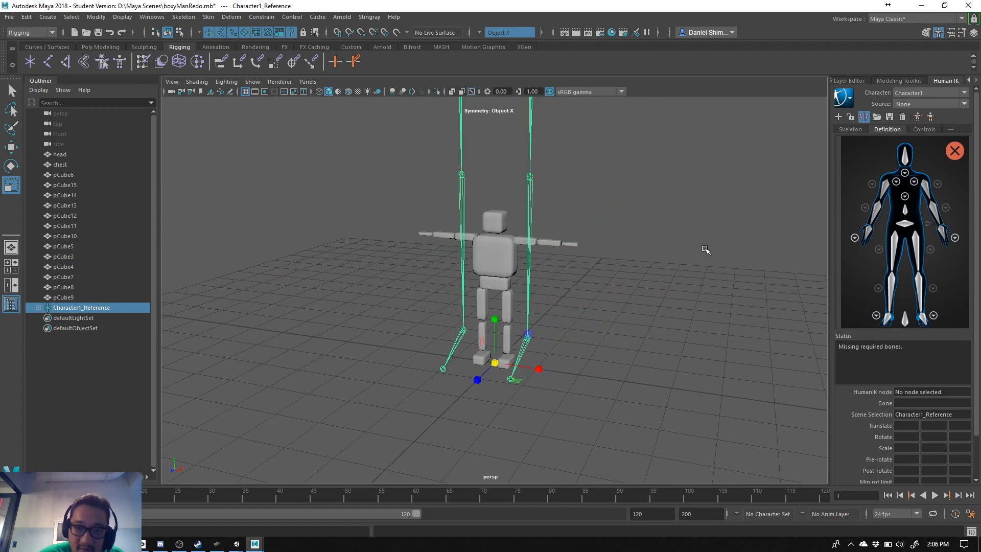
middle_click_drag(706, 250, 624, 314)
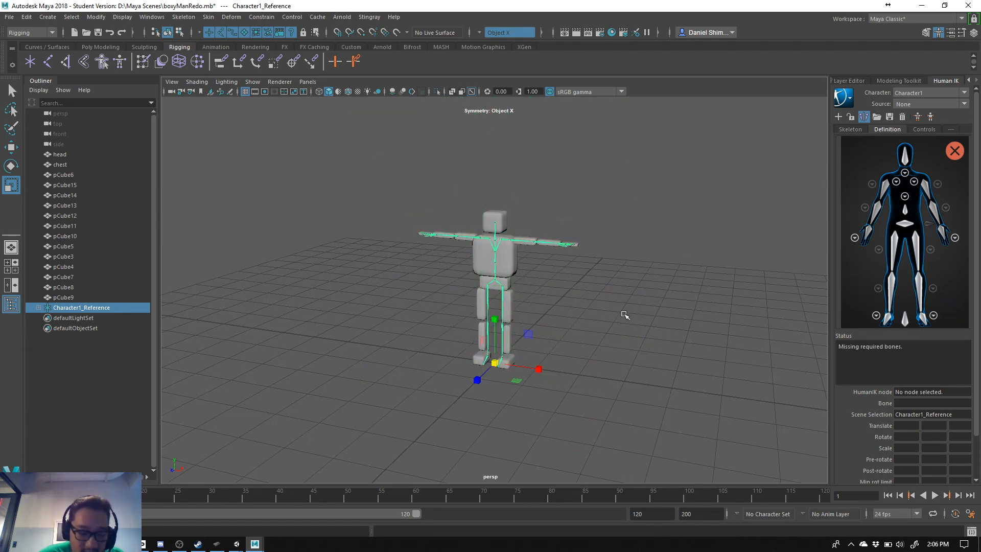
left_click_drag(554, 308, 583, 291, "alt")
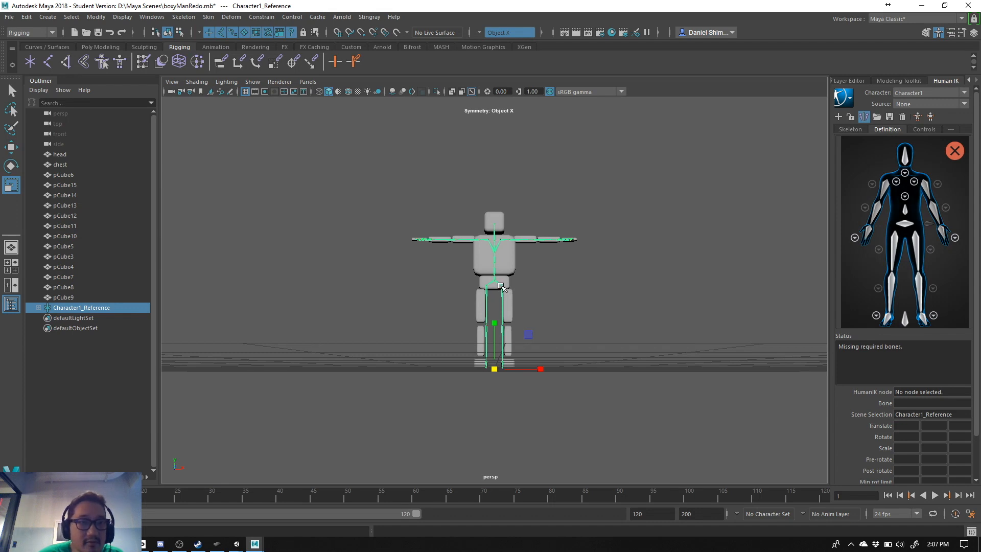
- In the front view, move the Character1_LeftUpLeg joint outward along X until the leg chain is centred in the left leg meshes
left_click(501, 287)
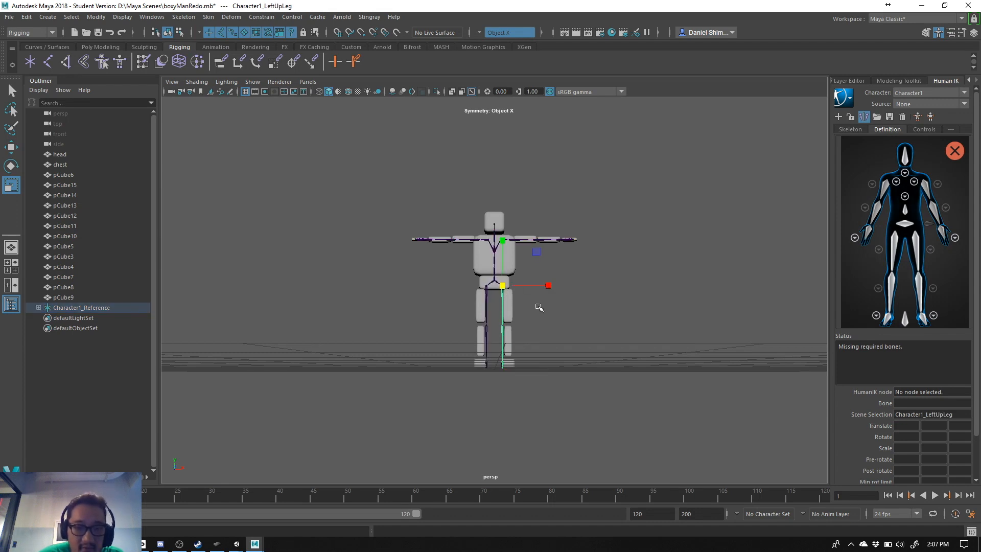
key("space")
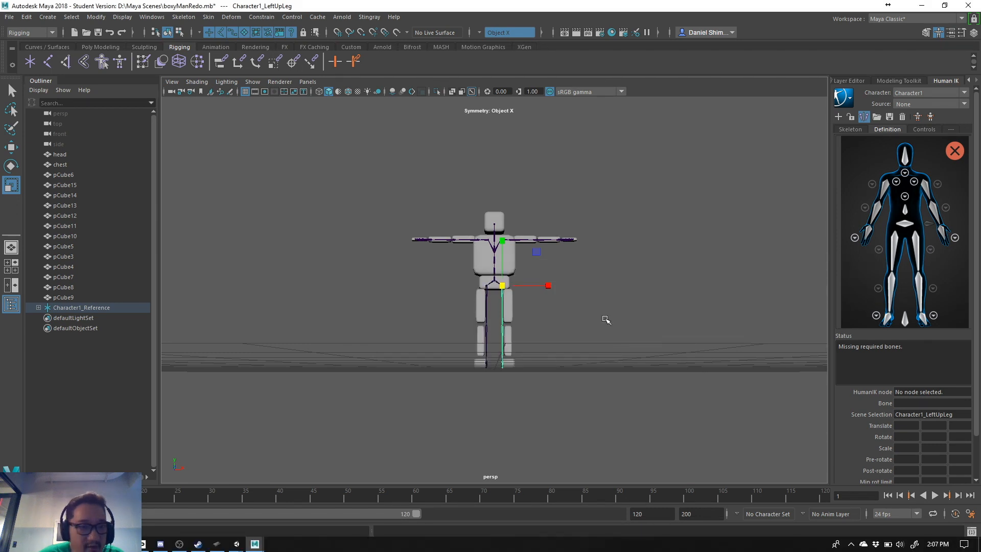
key("space")
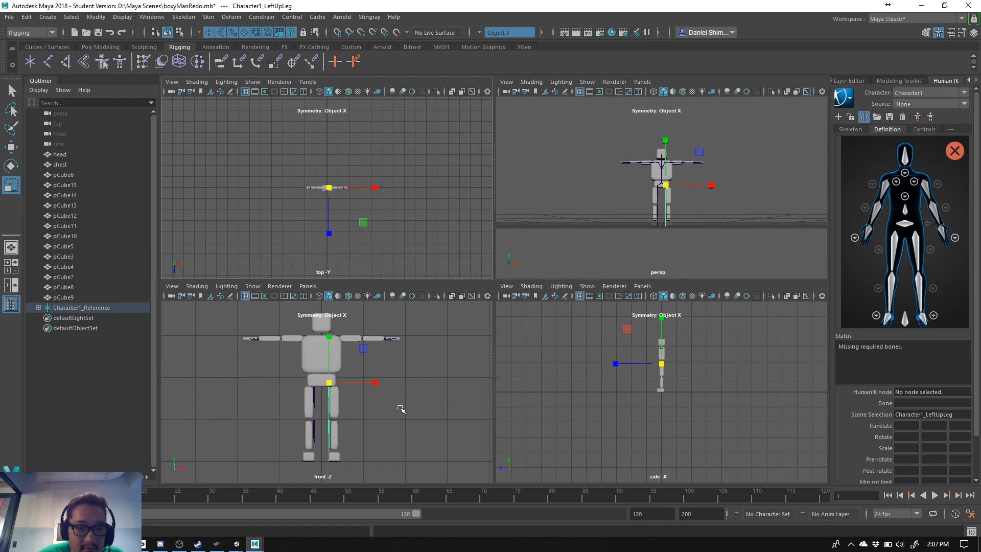
key("space")
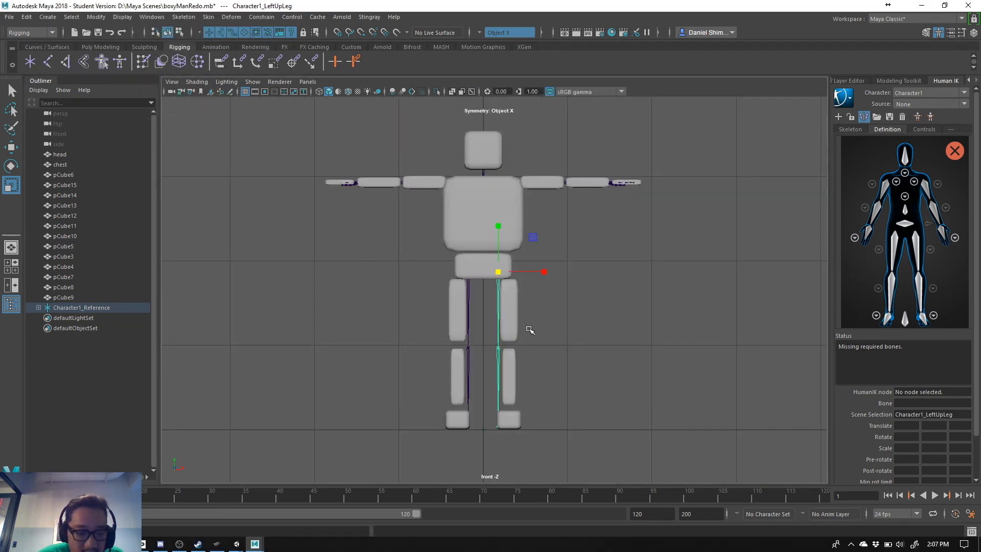
key("w")
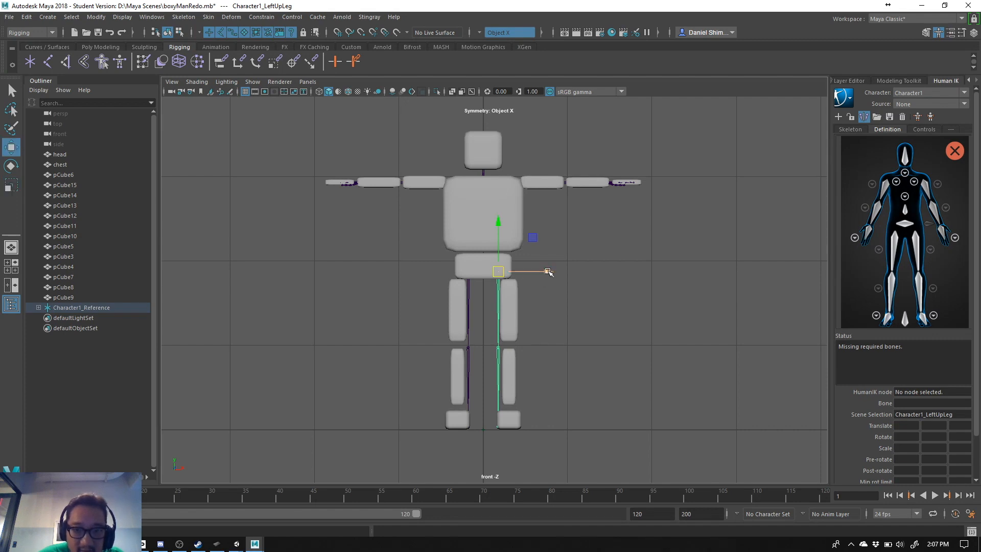
left_click_drag(547, 272, 558, 273)
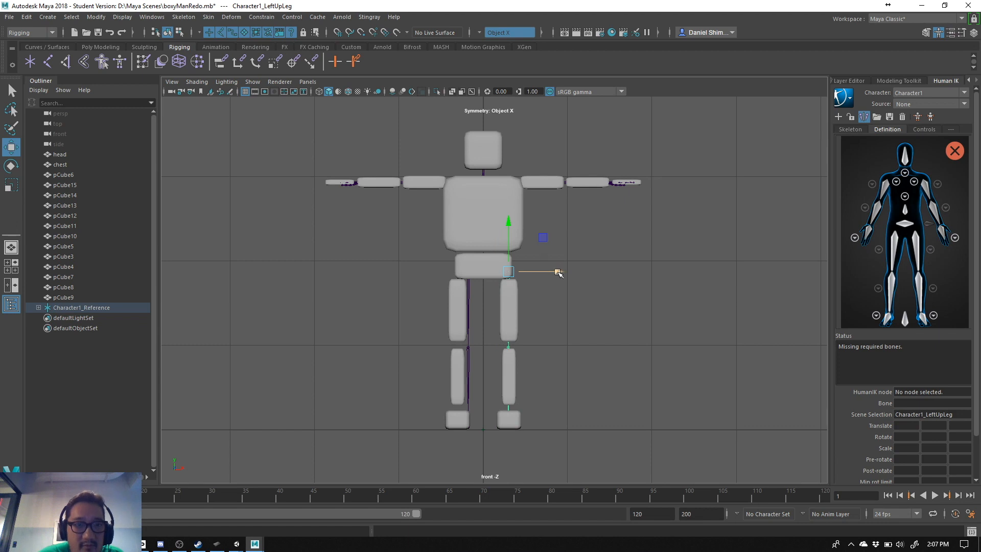
- Enable X-Ray Joints in the front view and move the Character1_RightUpLeg joint outward along X to the centre of the right leg meshes
left_click(197, 82)
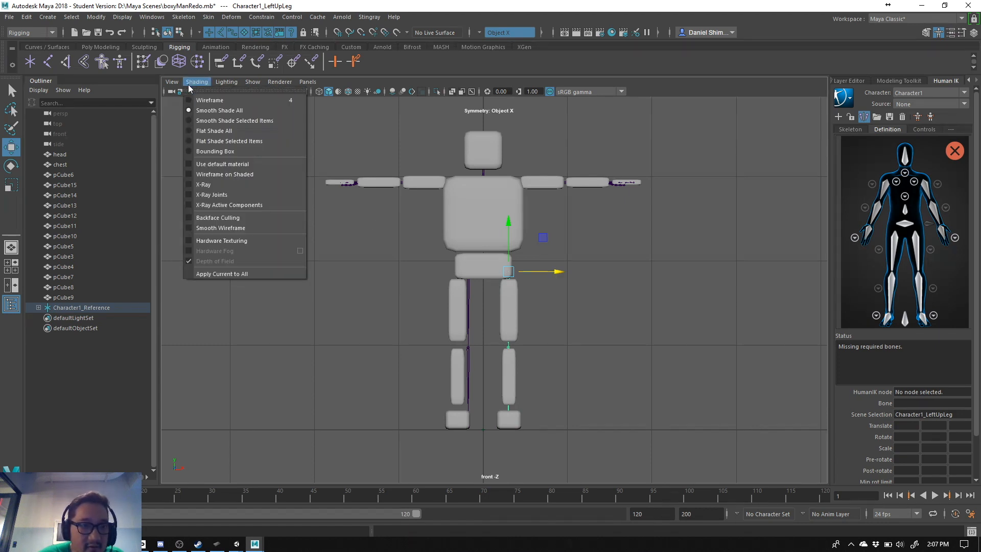
left_click(190, 194)
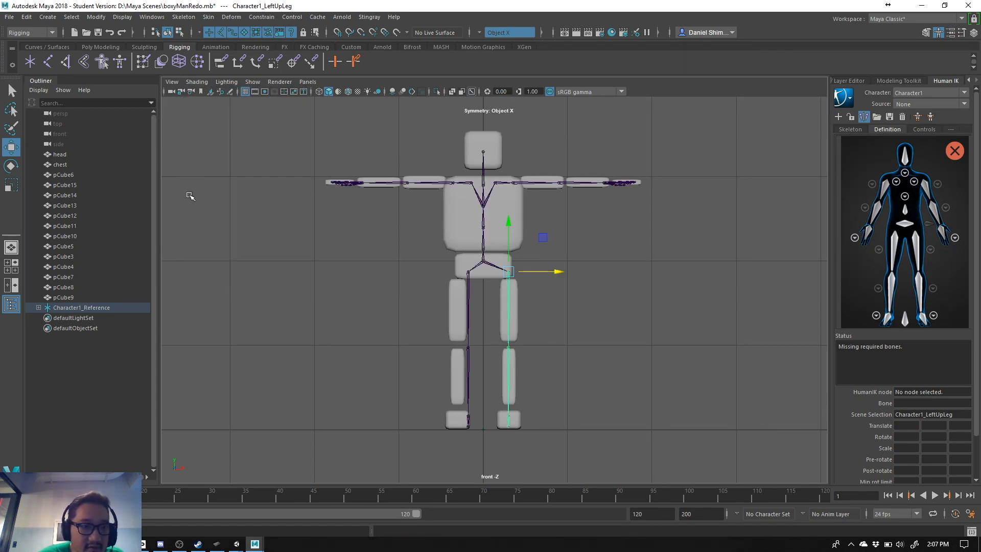
left_click(468, 272)
left_click_drag(520, 275, 510, 274)
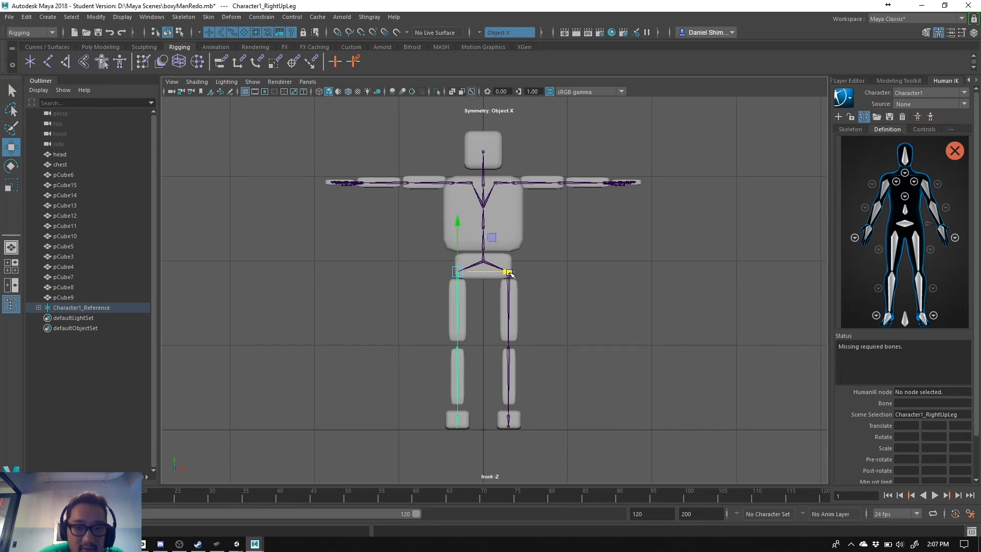
- Move the Character1_LeftShoulder and Character1_RightShoulder joints slightly outward along X, keeping them symmetrical within the upper chest
left_click(494, 183)
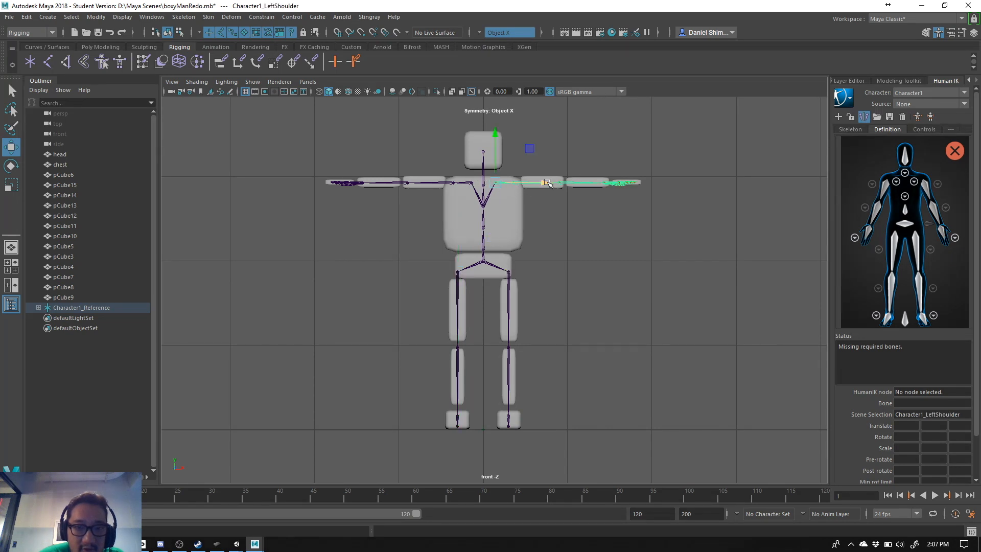
left_click_drag(546, 182, 553, 180)
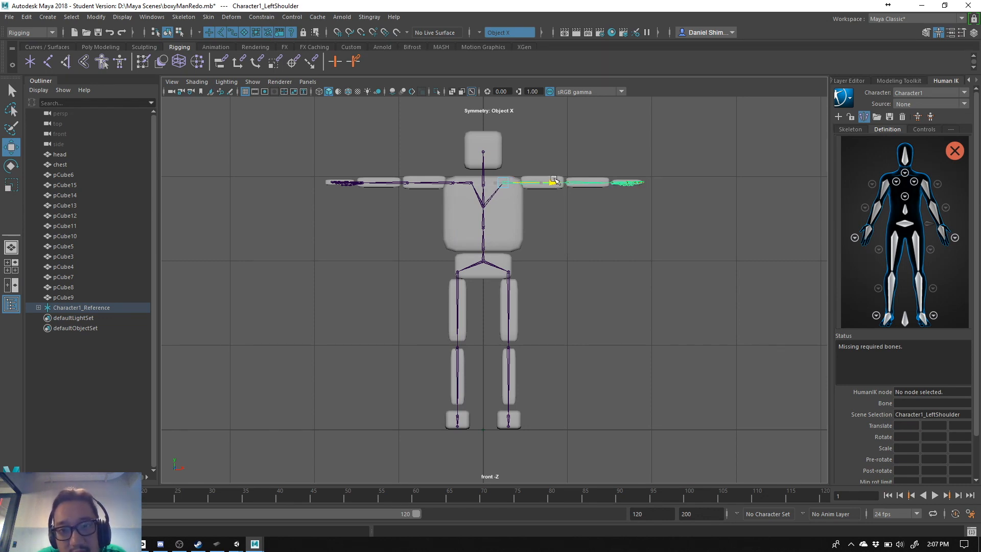
left_click_drag(554, 179, 554, 180)
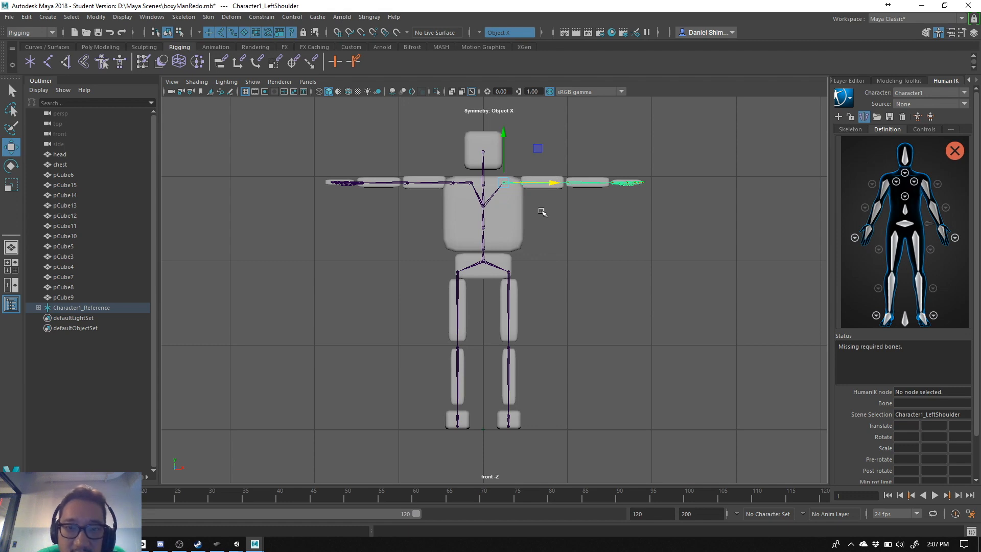
left_click(469, 182)
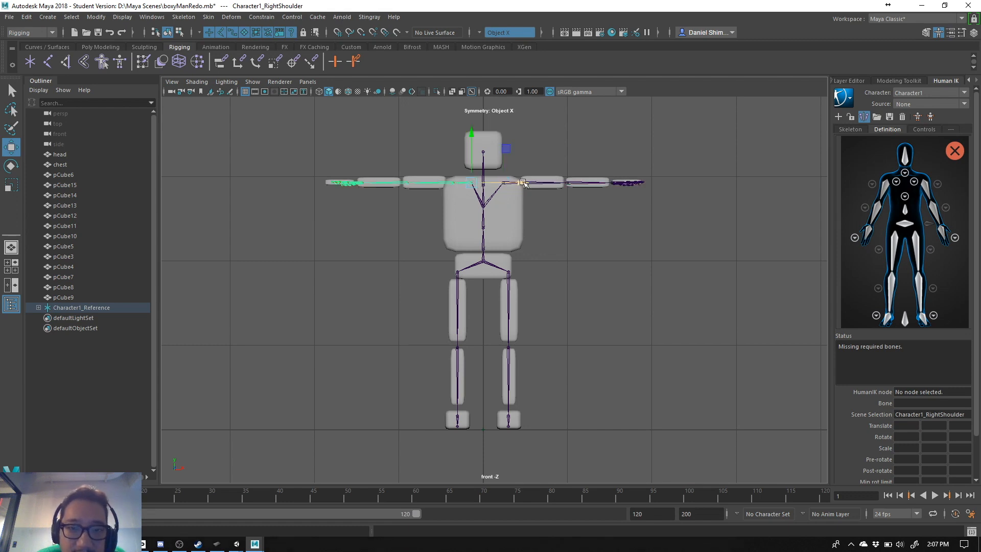
left_click_drag(519, 182, 516, 182)
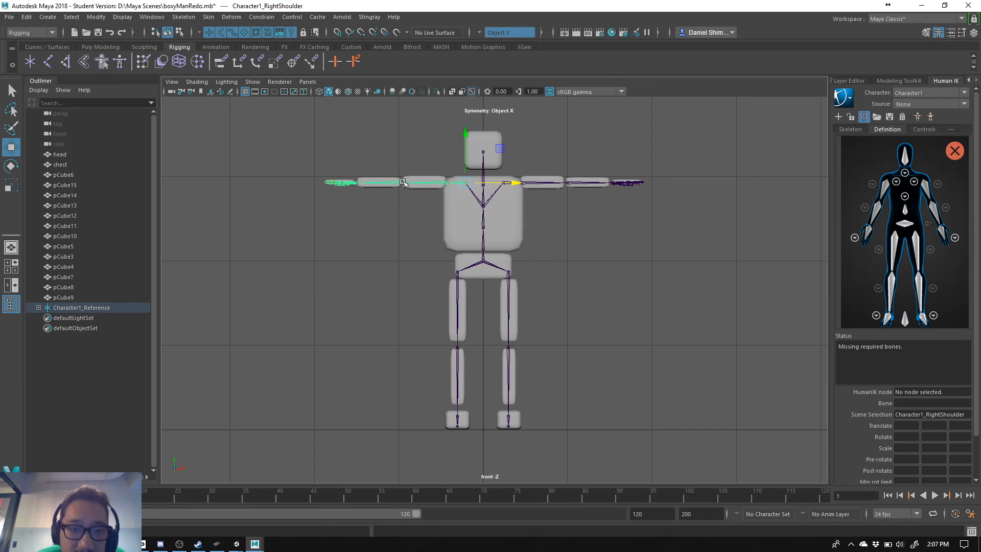
left_click_drag(515, 184, 513, 184)
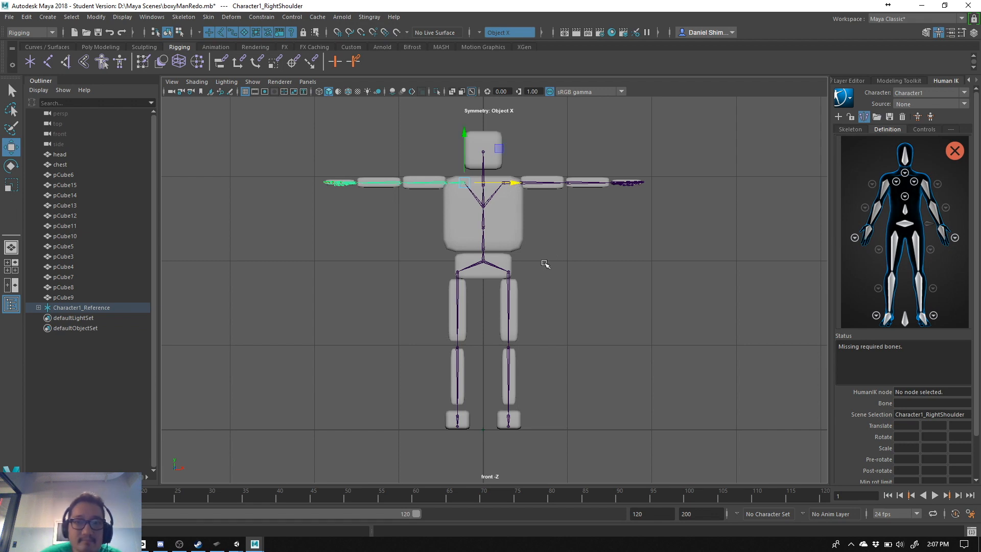
left_click(578, 254)
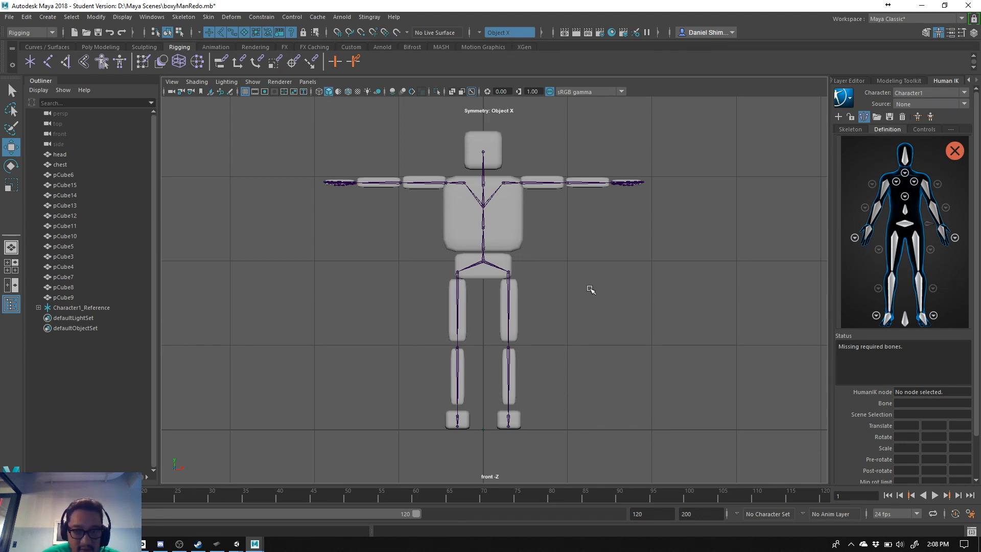
- Return to the perspective view and view the character and its adjusted skeleton from slightly above
key("space")
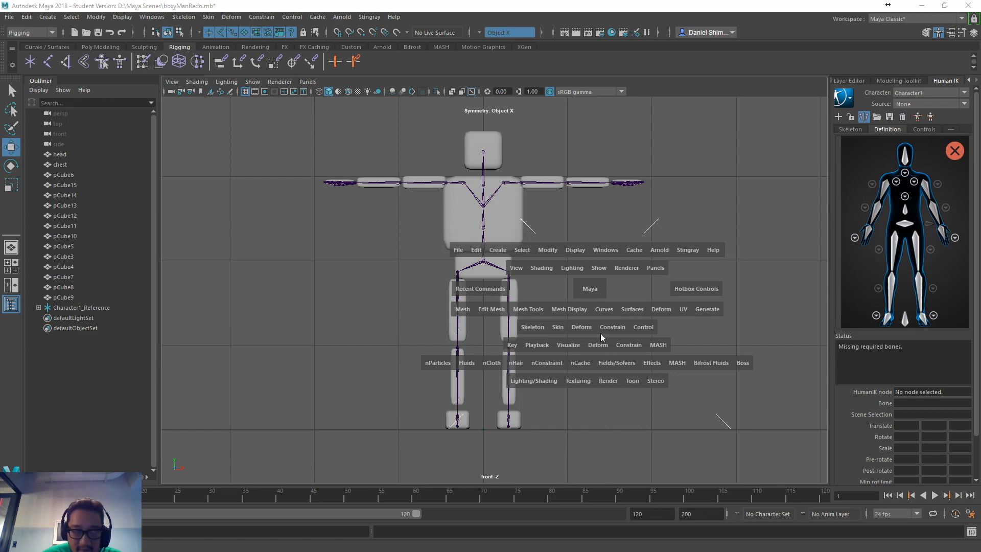
left_click(589, 288)
left_click_drag(590, 289, 584, 204)
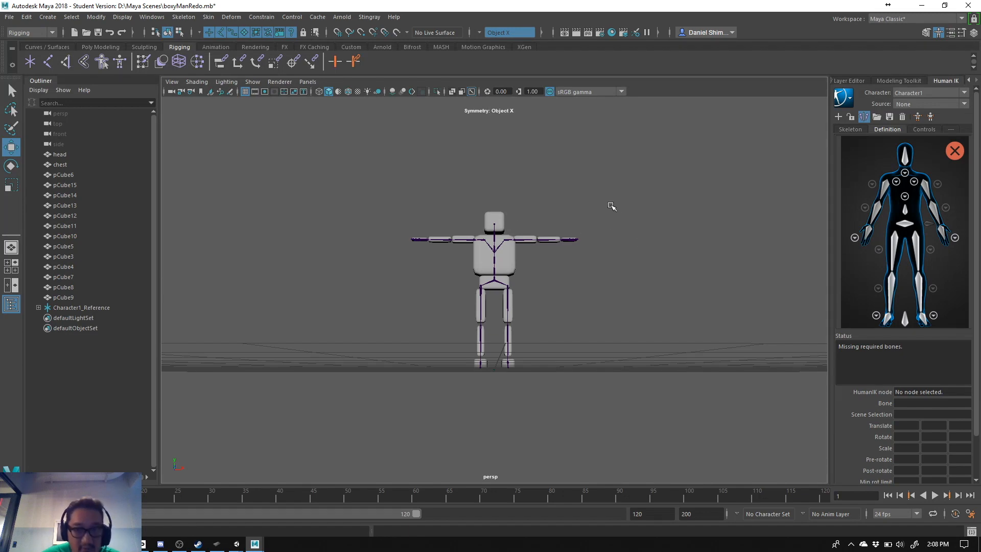
left_click_drag(611, 204, 596, 236, "alt")
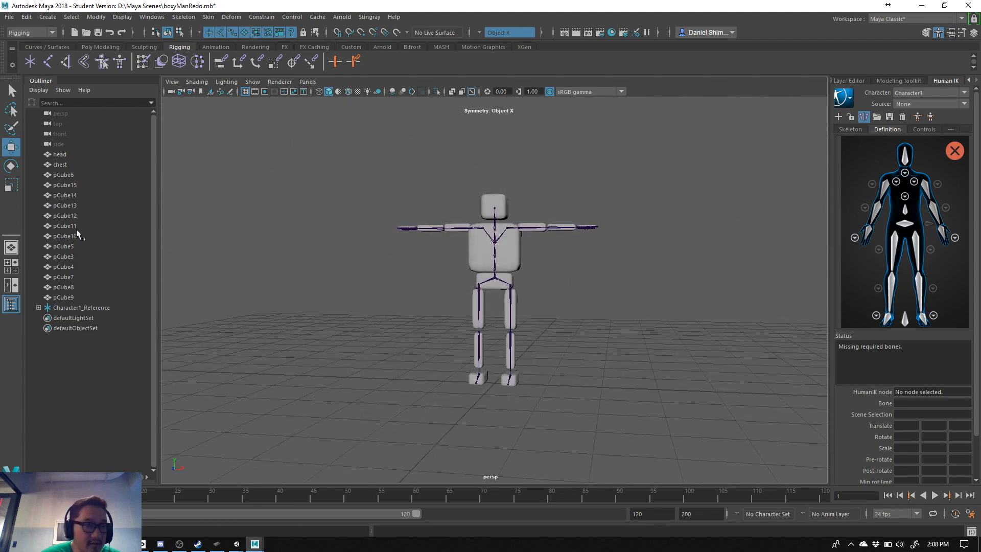
left_click_drag(76, 156, 84, 295)
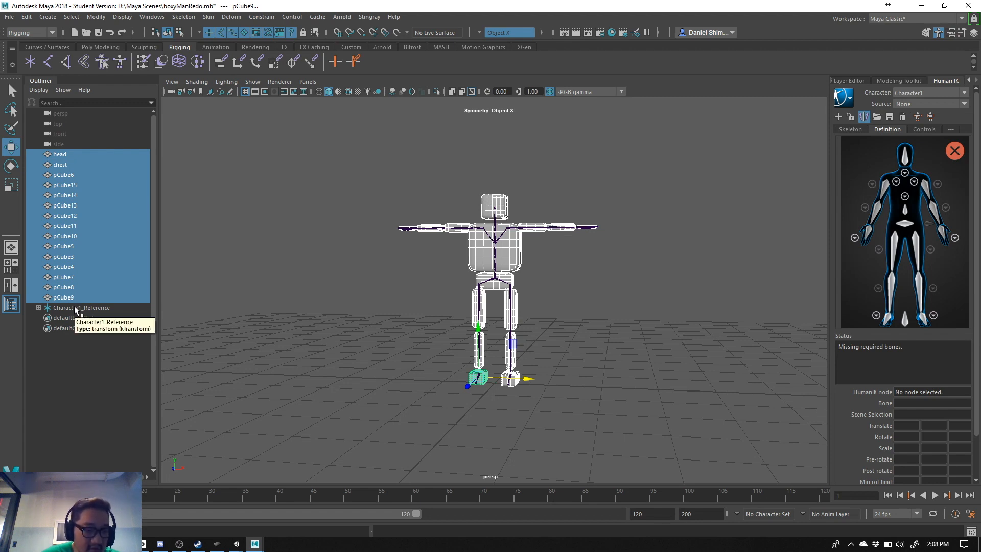
left_click(75, 308, "ctrl")
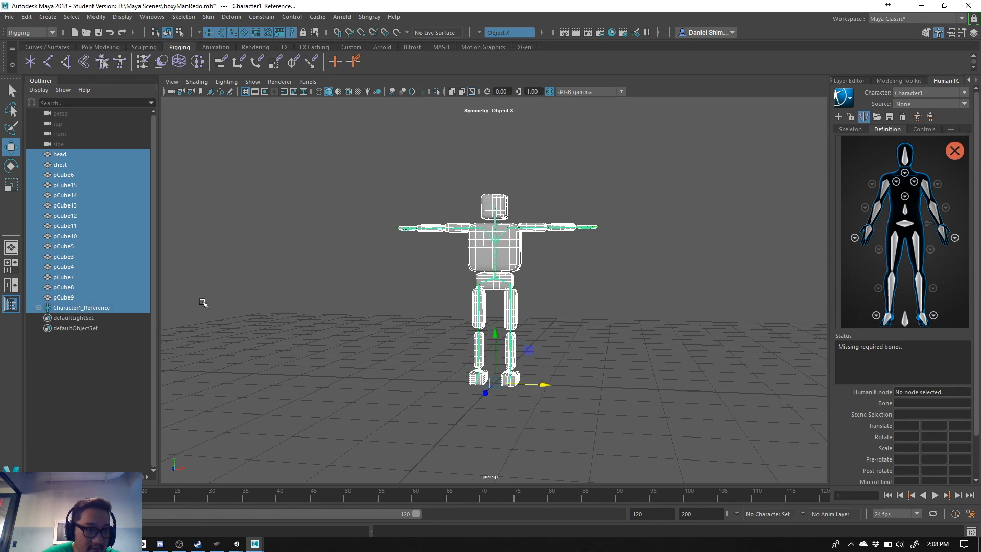
left_click(84, 155)
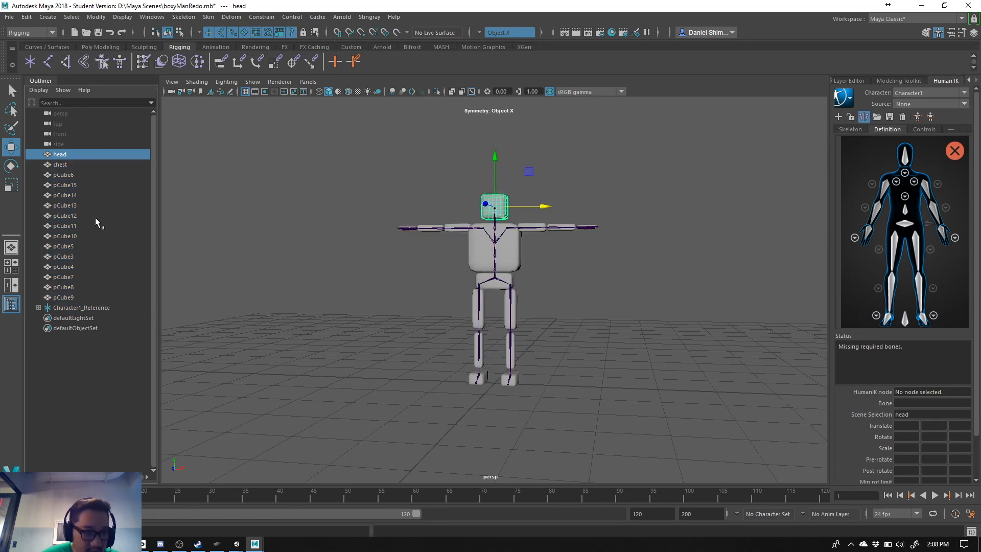
left_click(63, 297, "shift")
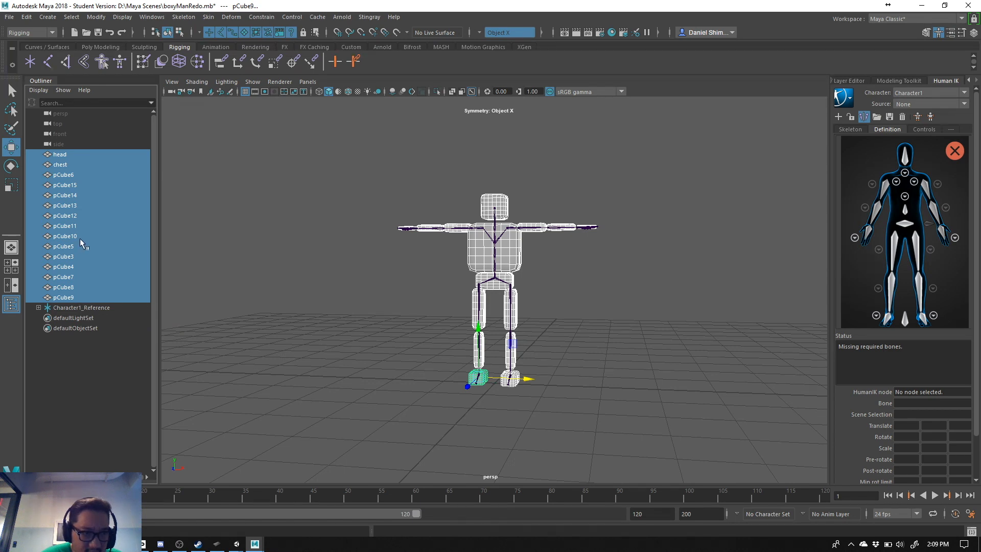
left_click(72, 309, "ctrl")
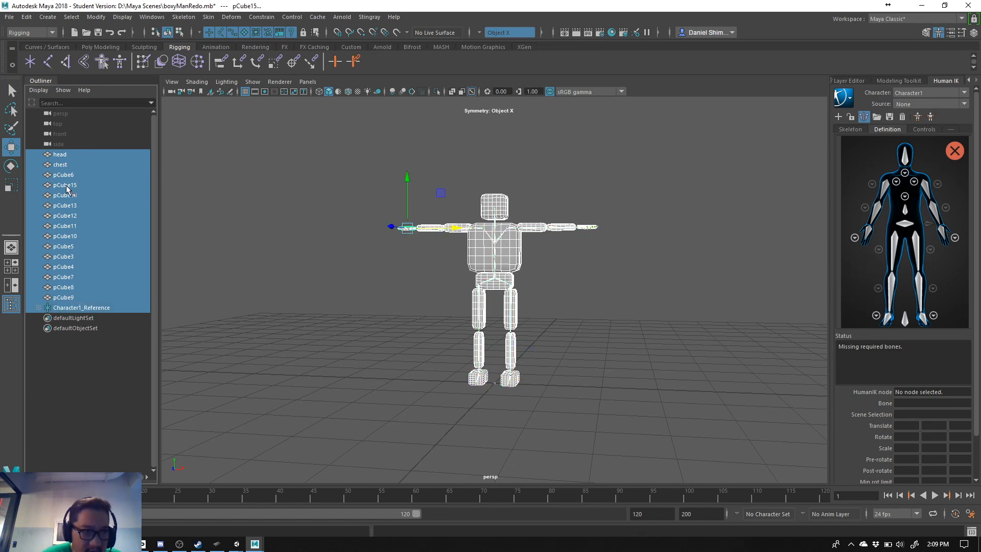
left_click(60, 144, "ctrl")
left_click(62, 126, "shift")
left_click(61, 114, "ctrl")
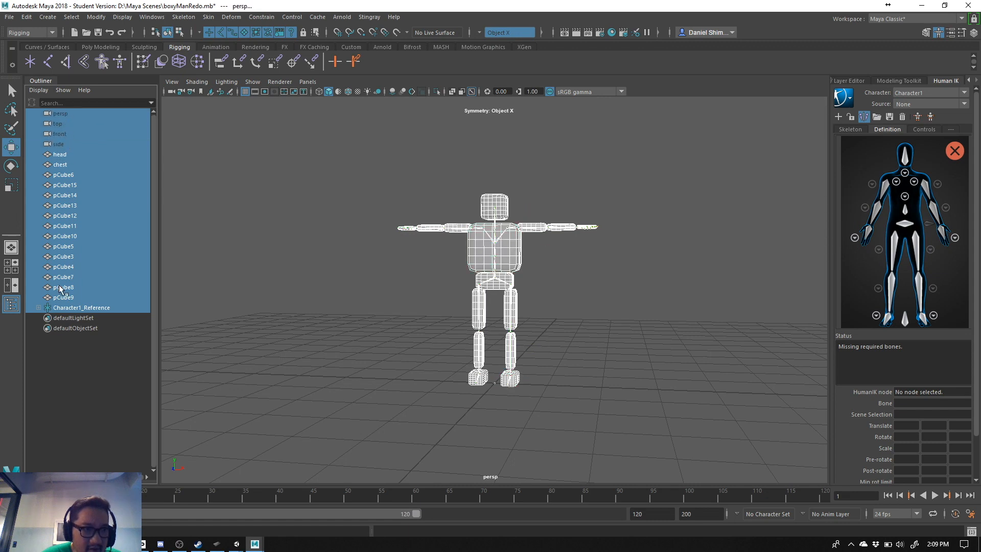
left_click(62, 318, "ctrl")
left_click(59, 327, "ctrl")
left_click(72, 366)
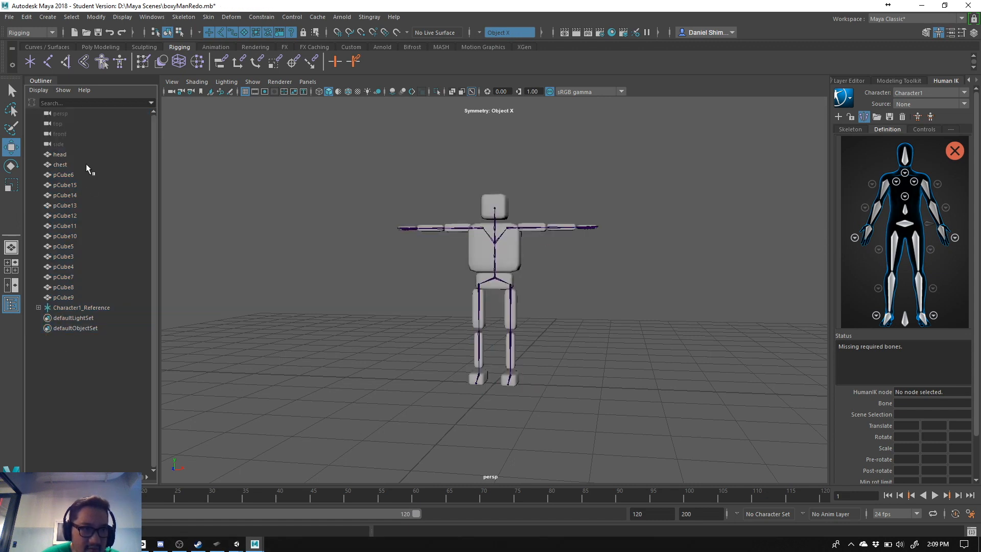
- Select all body meshes from head to pCube9, add the Character1_Hips joint, and apply Bind Skin with its current settings
left_click(60, 155)
left_click(70, 296, "shift")
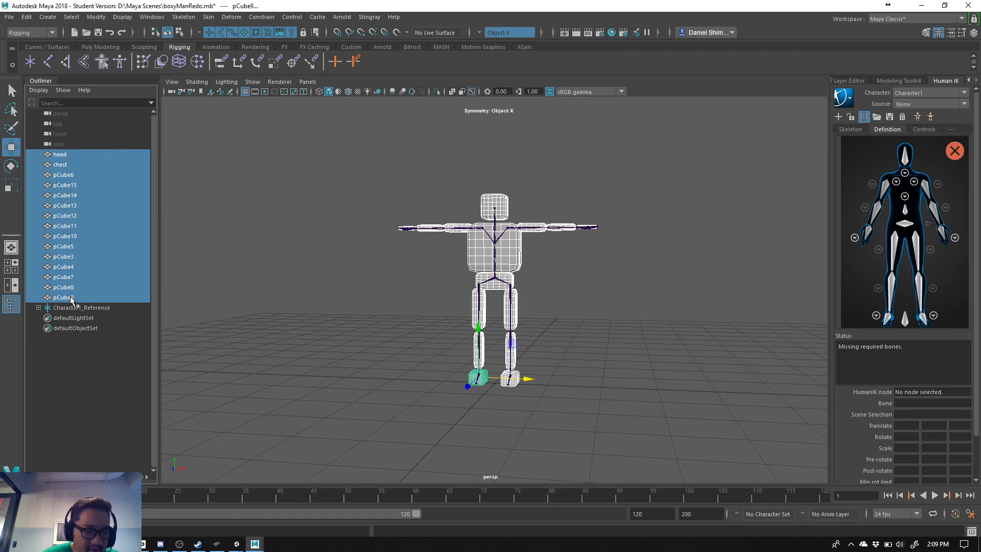
left_click(68, 153)
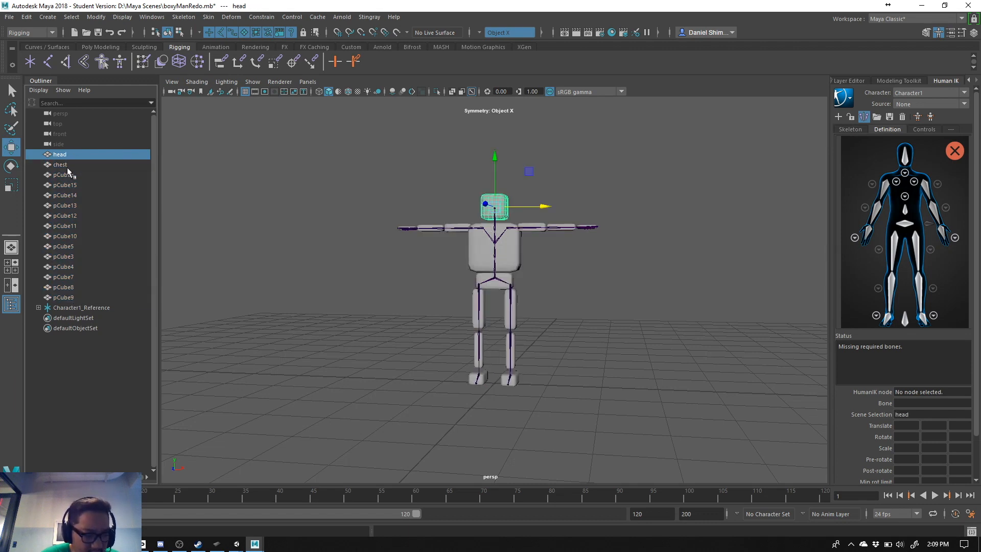
left_click(73, 297, "shift")
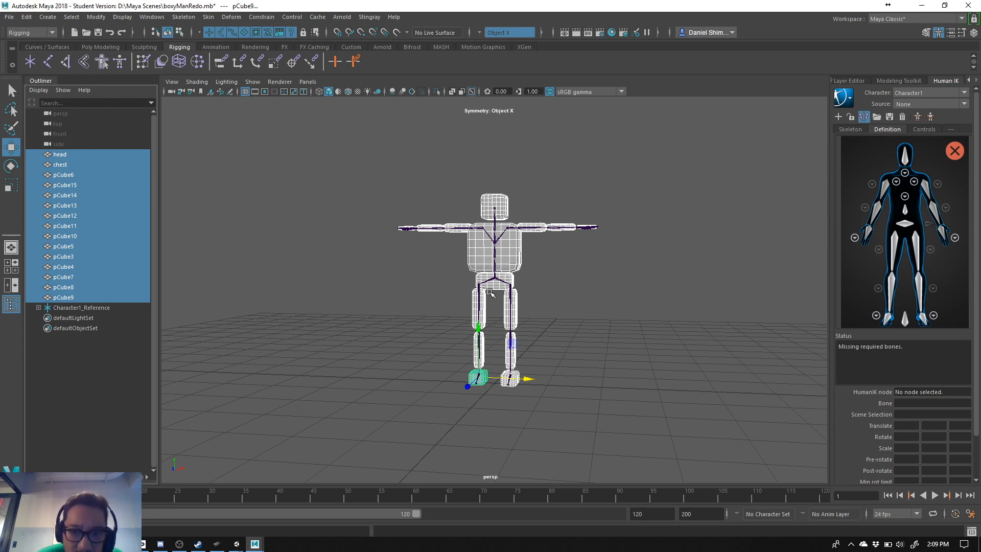
scroll(492, 276, "up", 5)
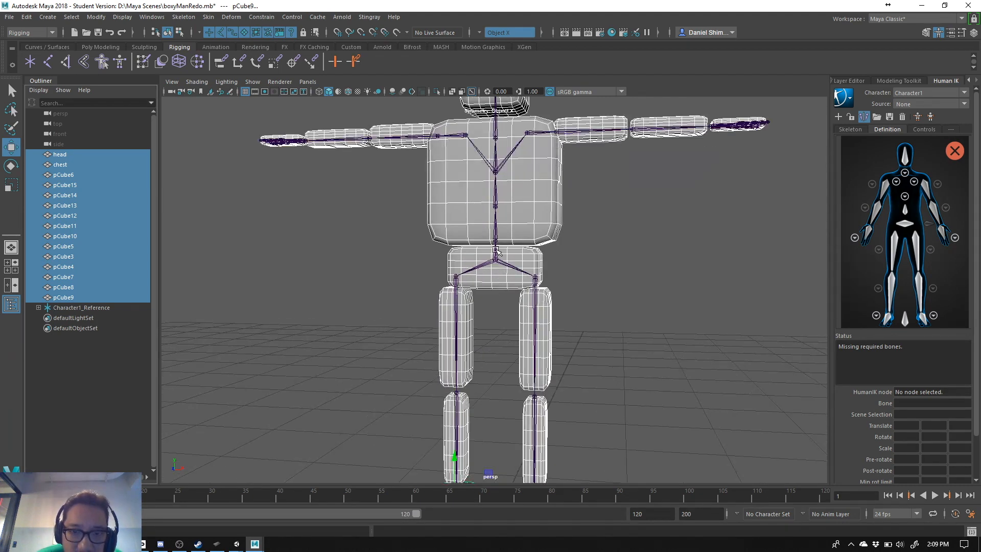
left_click(497, 251)
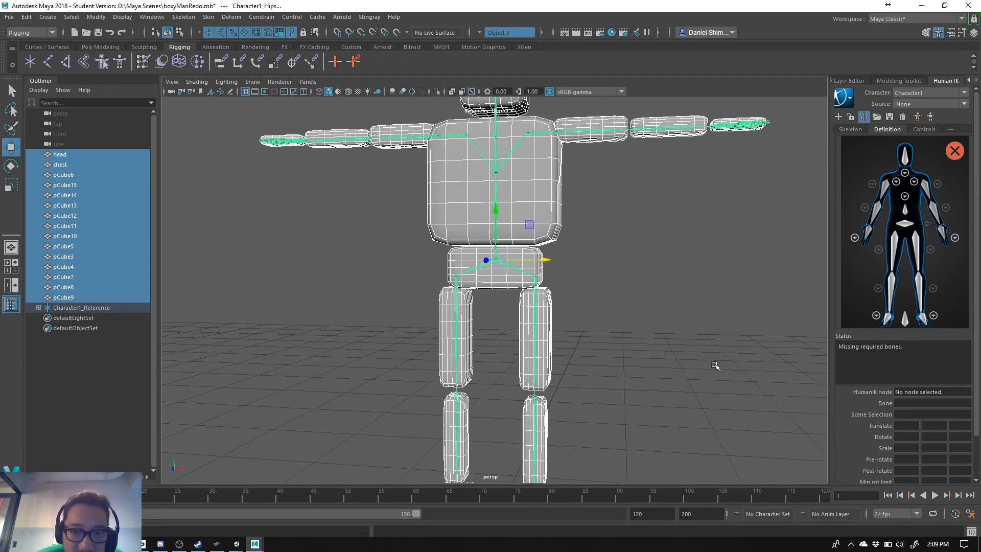
scroll(712, 365, "down", 5)
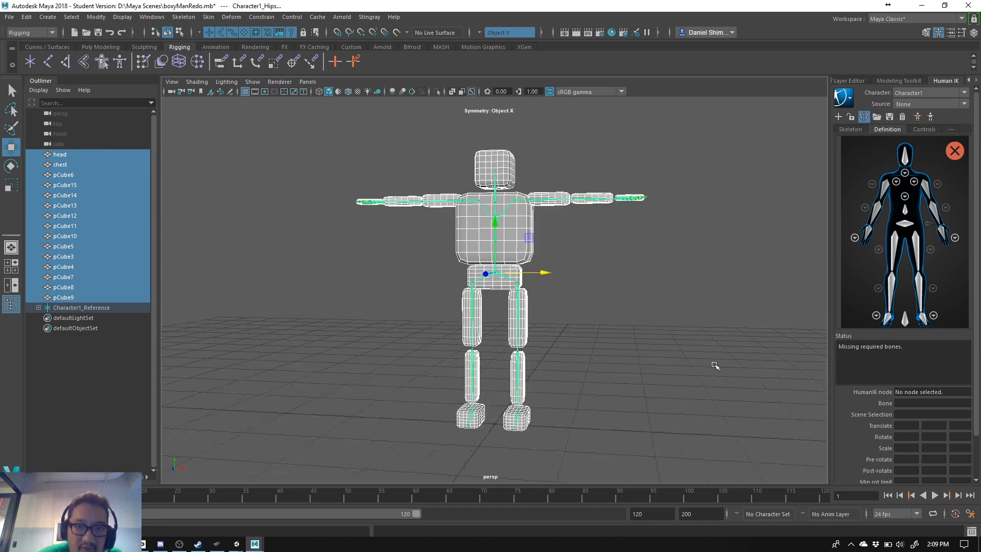
left_click(206, 17)
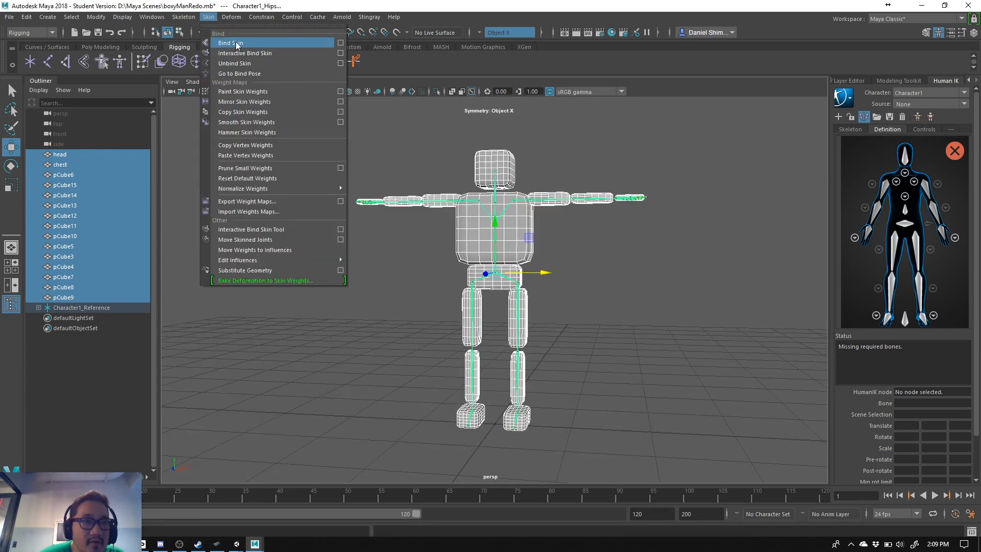
left_click(237, 44)
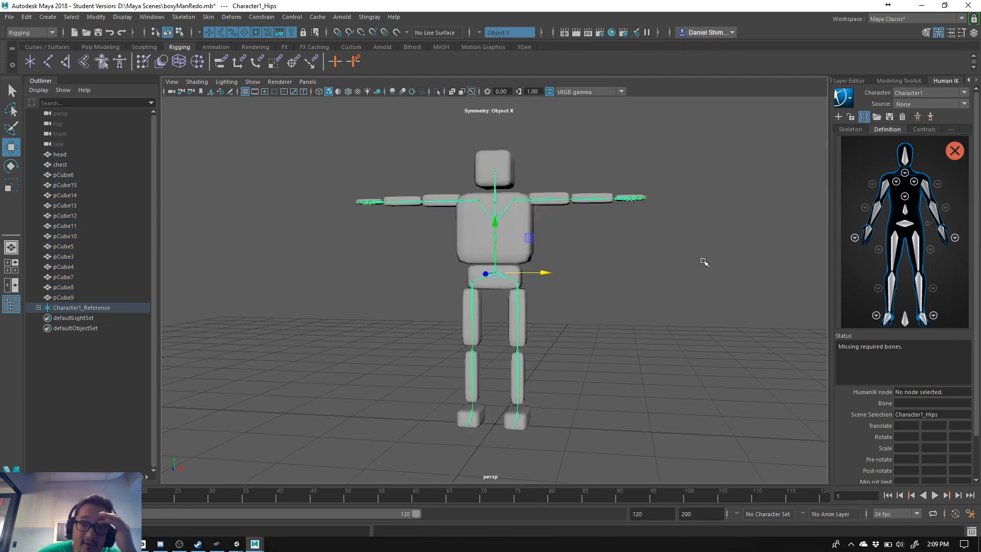
left_click(789, 207)
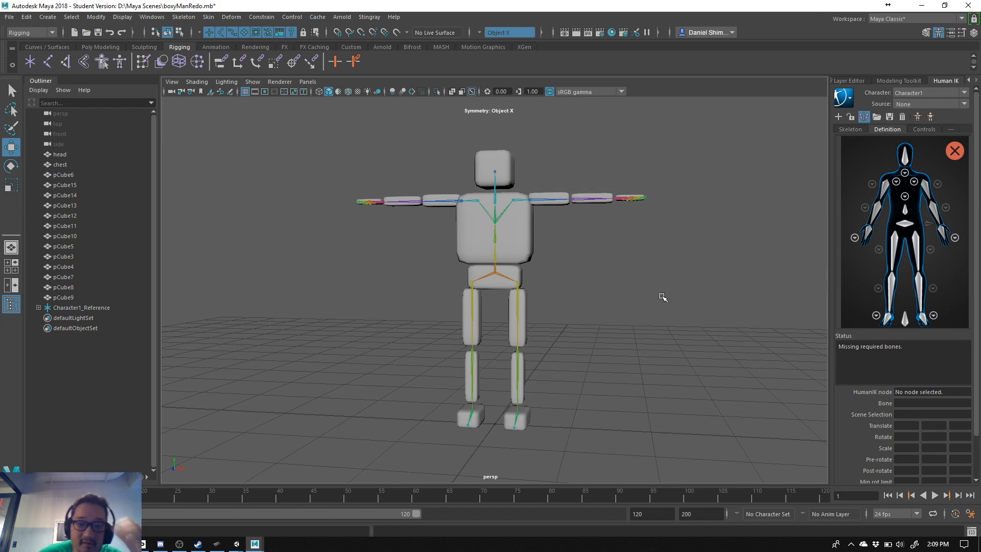
- Test the head binding by rotating the Character1_Neck joint freely in both directions, and undo the rotation
left_click_drag(639, 298, 602, 321, "alt")
left_click_drag(396, 296, 512, 235, "alt")
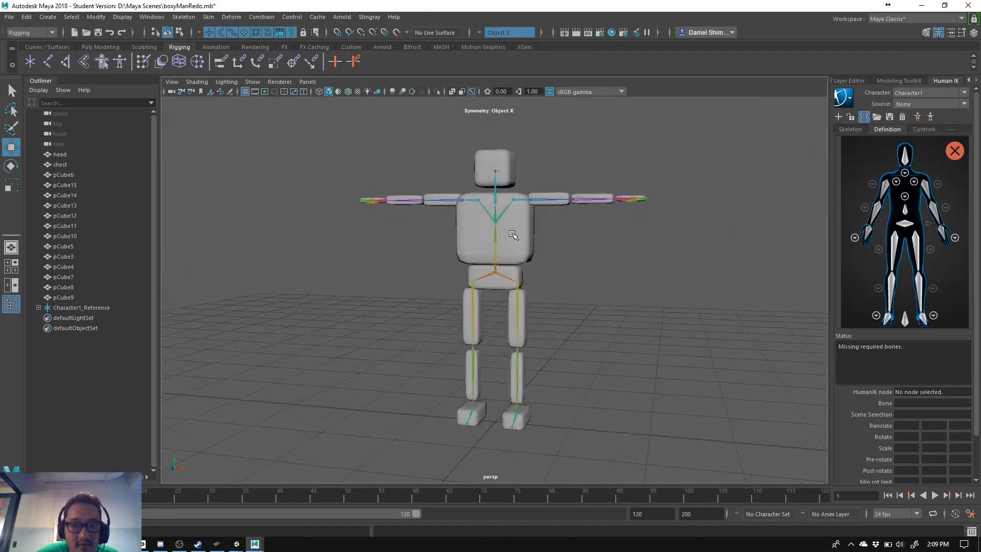
left_click(497, 203)
key("e")
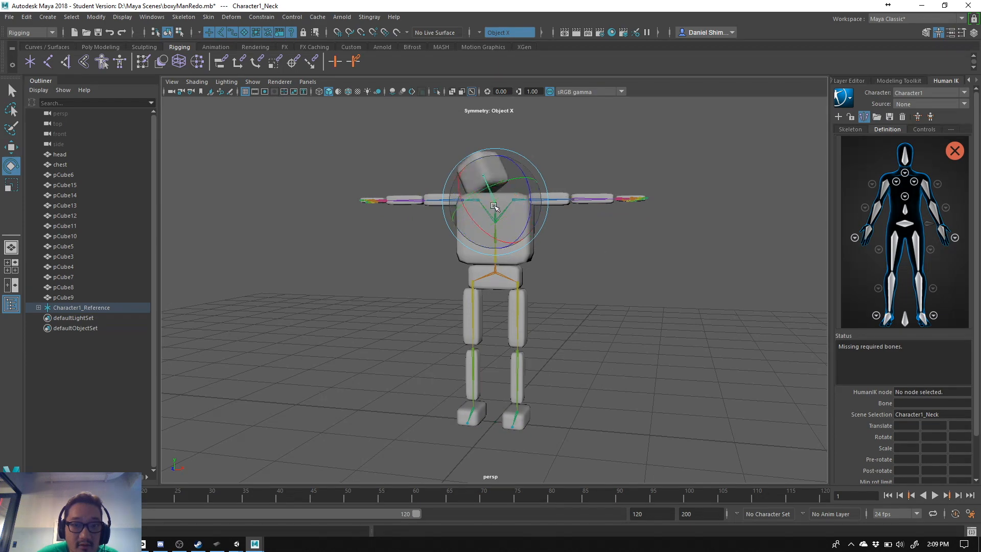
left_click_drag(523, 265, 513, 216)
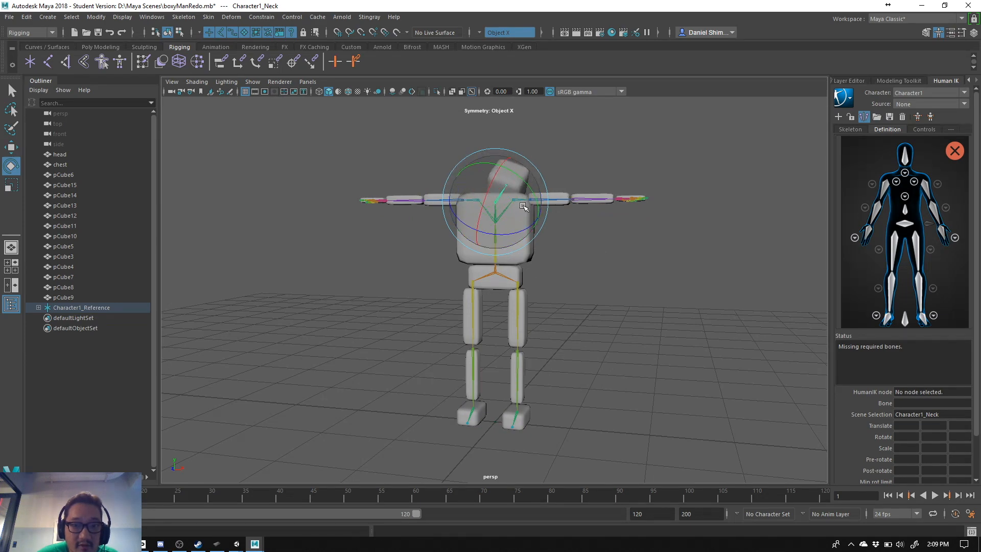
key("ctrl+z")
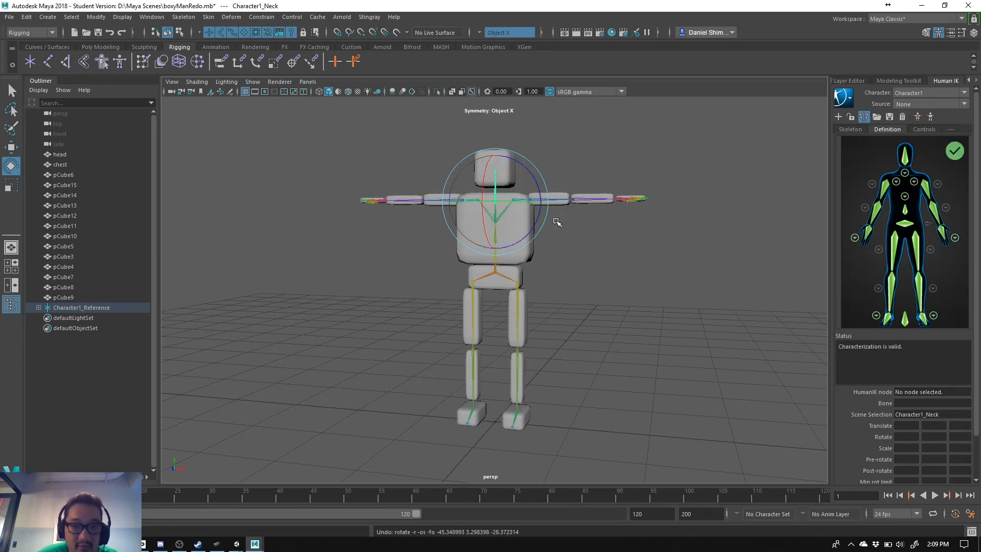
- Test the left arm binding by rotating the Character1_LeftShoulder joint downward, undo the rotation, and clear the selection
left_click_drag(592, 274, 598, 320, "alt")
left_click(602, 281)
left_click(518, 200)
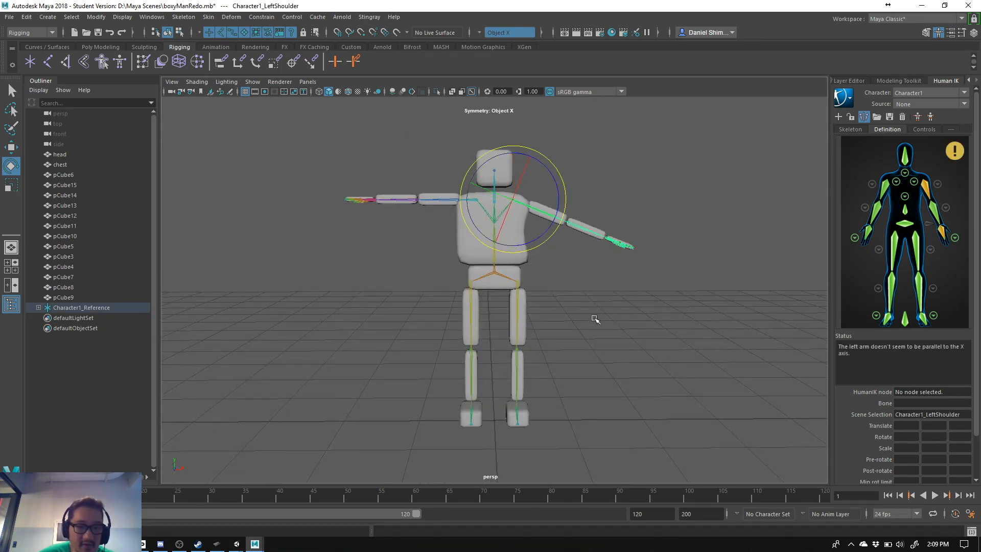
key("ctrl+z")
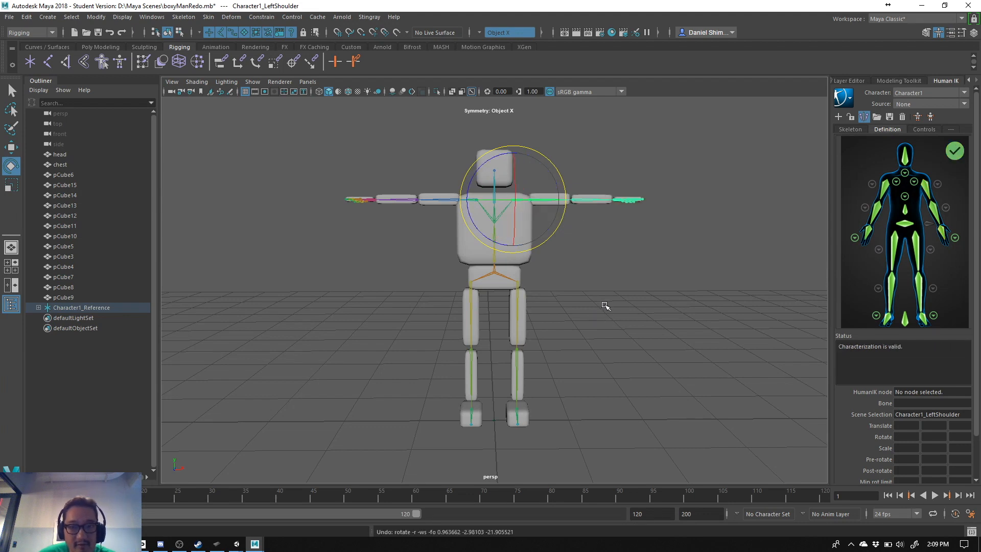
left_click_drag(607, 306, 565, 234, "alt")
left_click(563, 307)
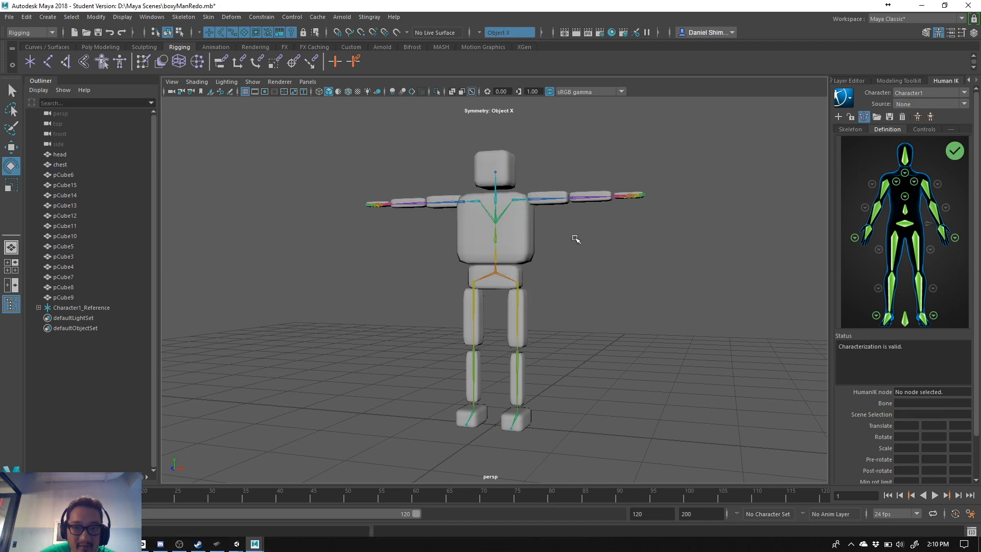
left_click(515, 200)
left_click(608, 310)
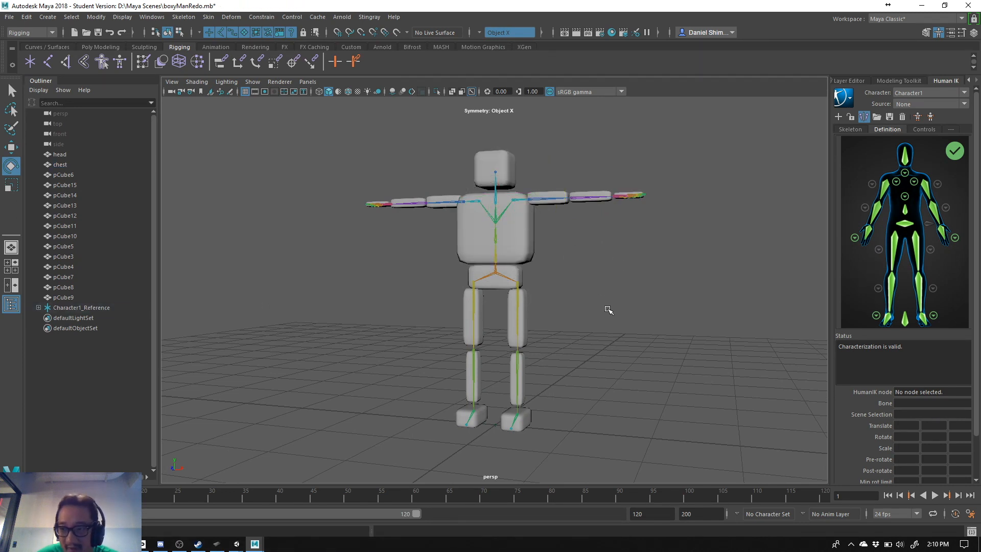
left_click_drag(588, 308, 555, 291, "alt")
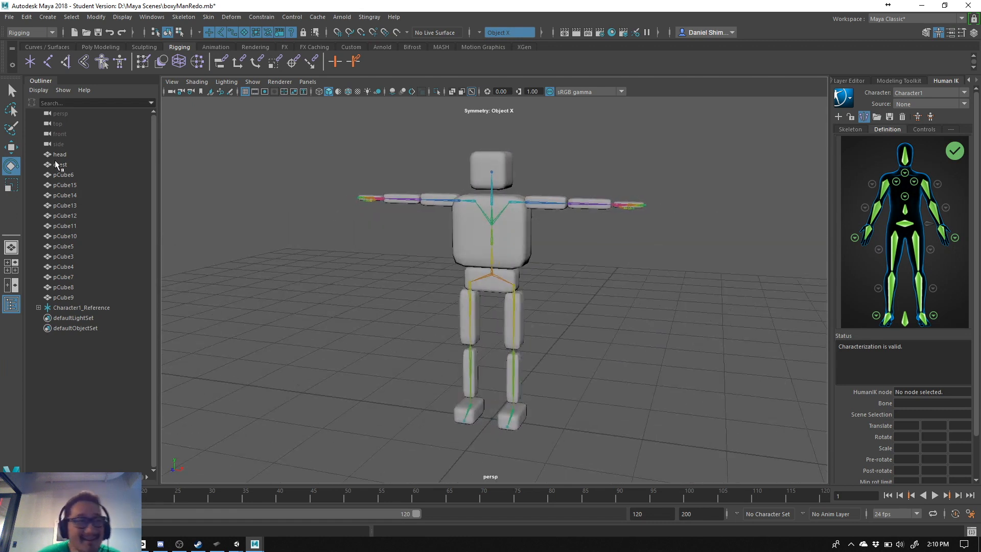
- Save the boxyManRedo.mb scene, continuing past the student version notice
left_click(4, 18)
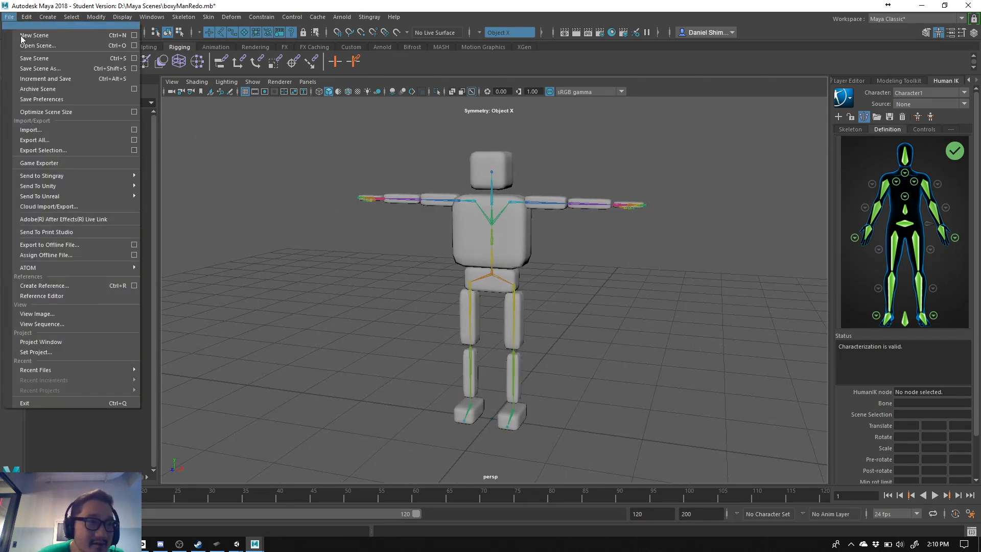
left_click(23, 61)
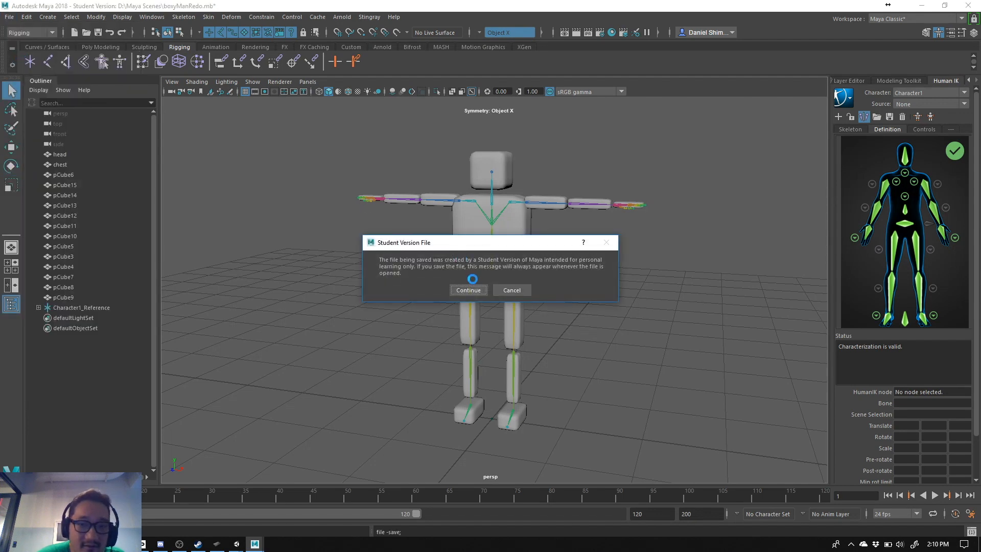
left_click(472, 289)
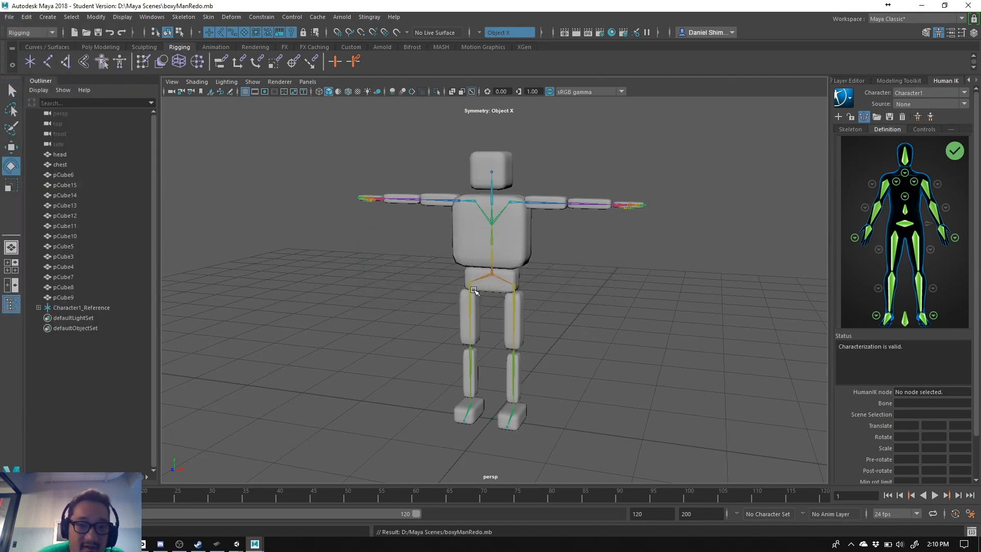
- Clear the selection, start an Export All of the scene, and browse to the D:\TAP data folder
left_click(118, 154)
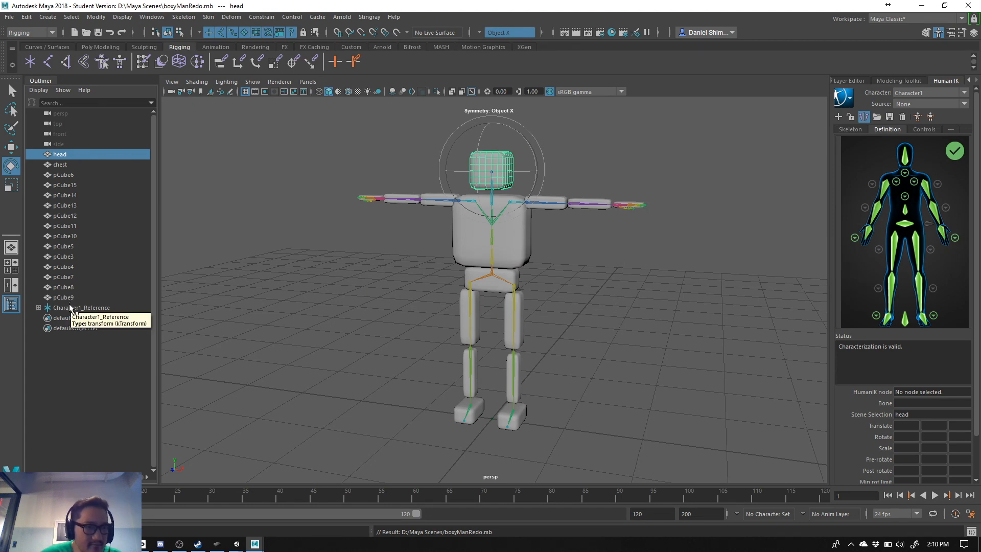
left_click(276, 201)
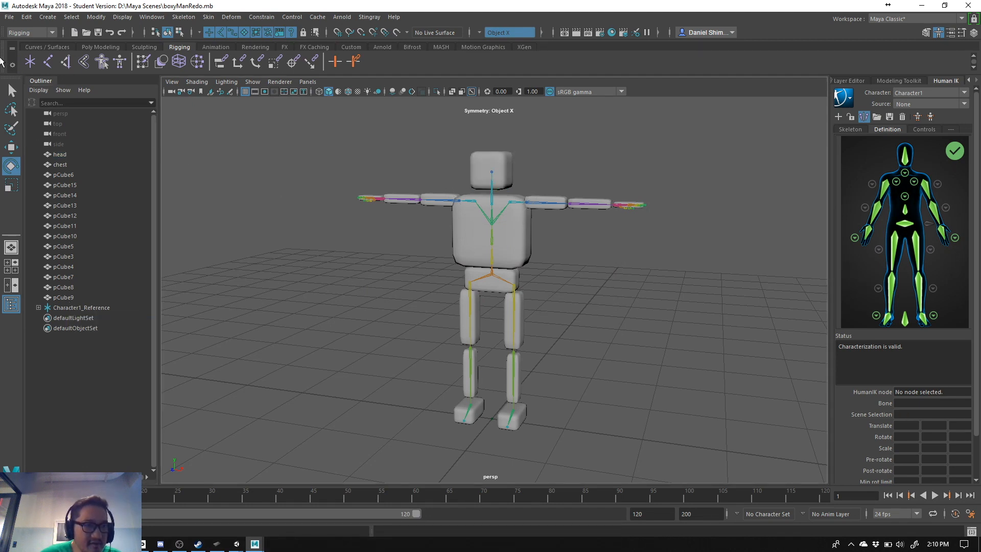
left_click(10, 18)
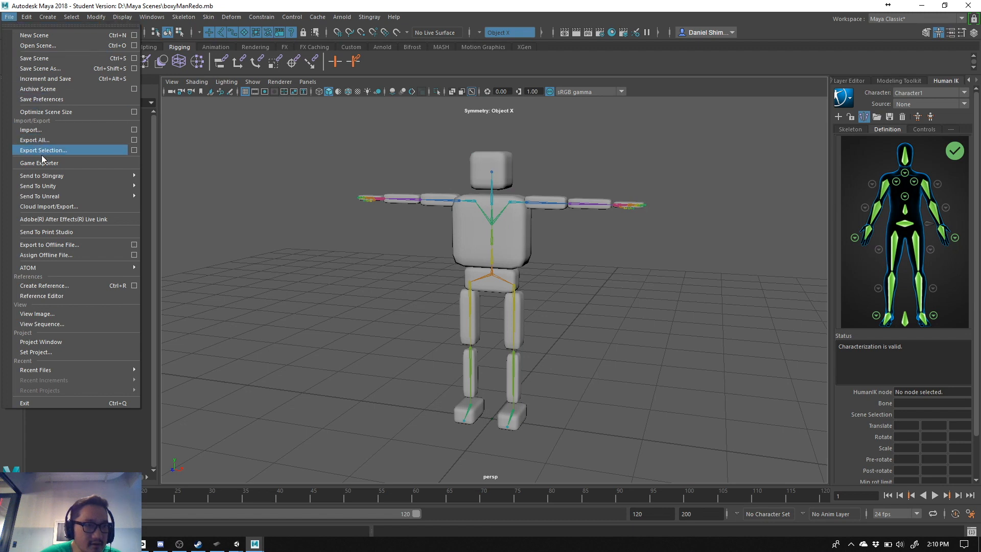
left_click(41, 140)
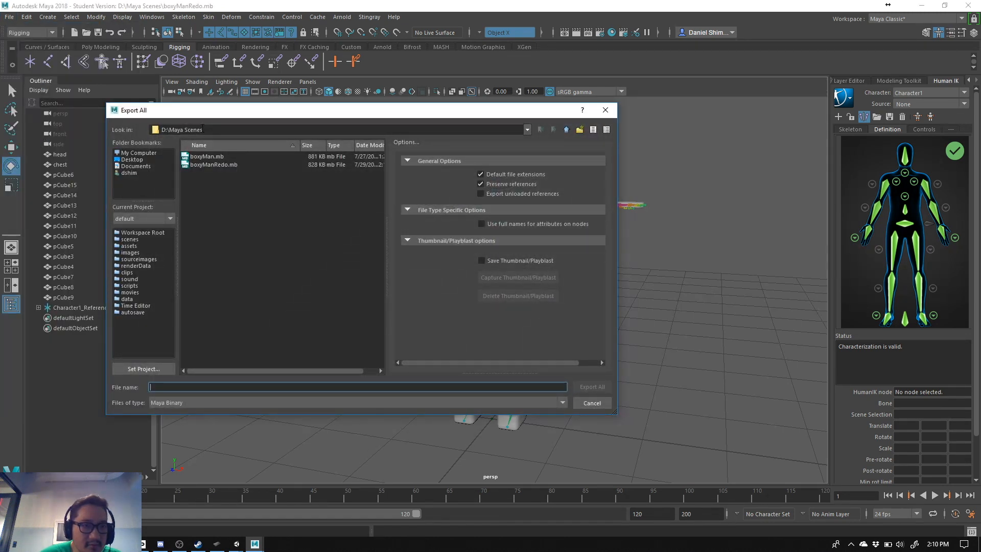
left_click(527, 130)
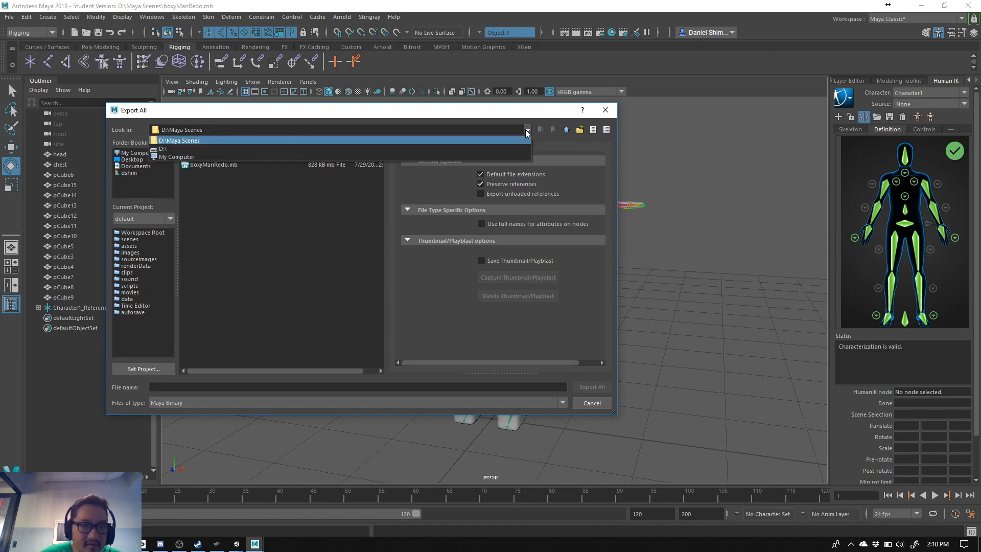
left_click(499, 151)
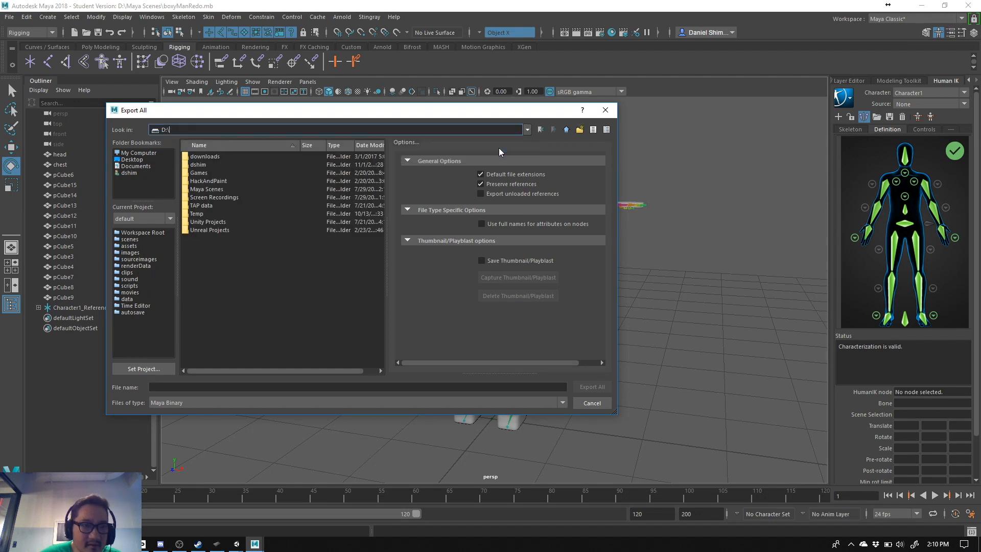
left_click(190, 206)
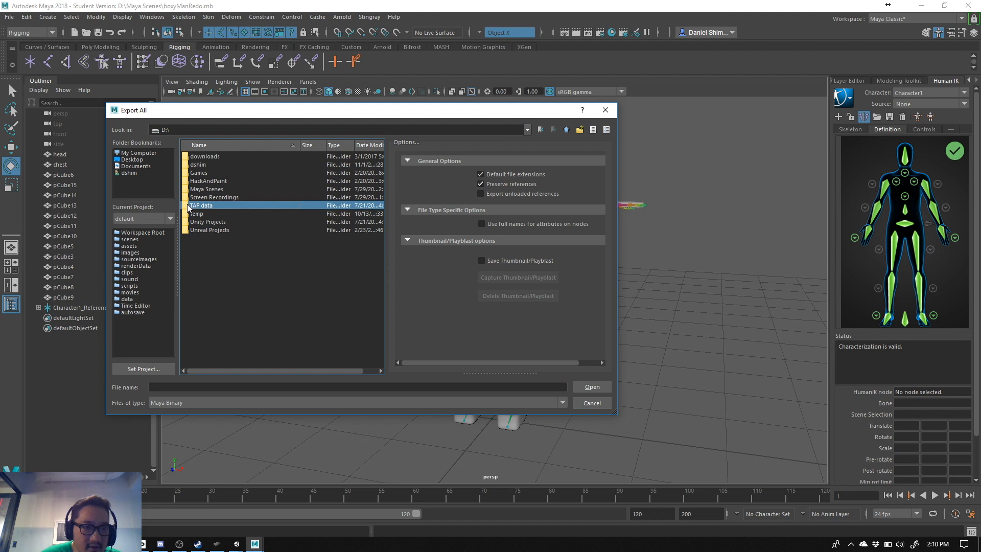
double_click(188, 207)
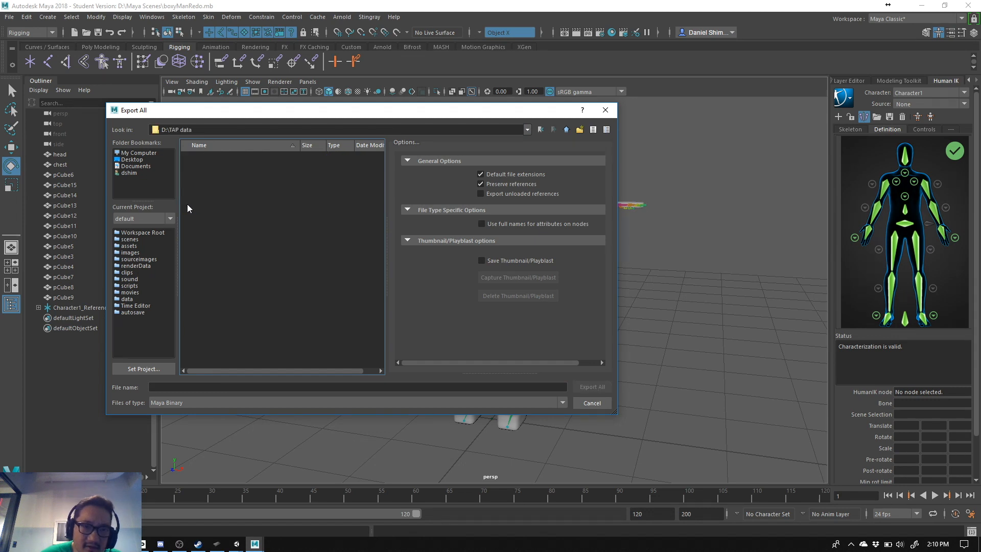
- Set the export file type to FBX export
left_click(153, 402)
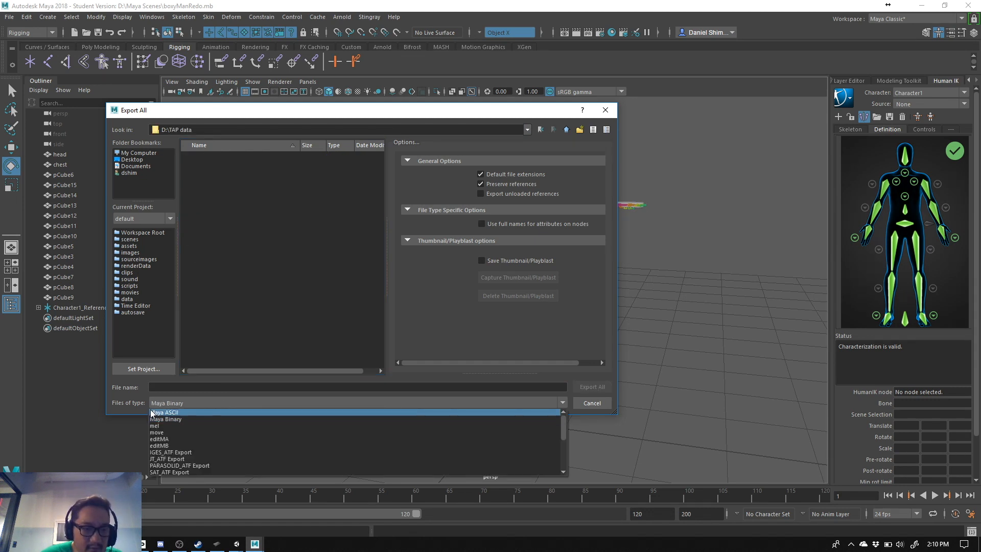
scroll(164, 453, "down", 1)
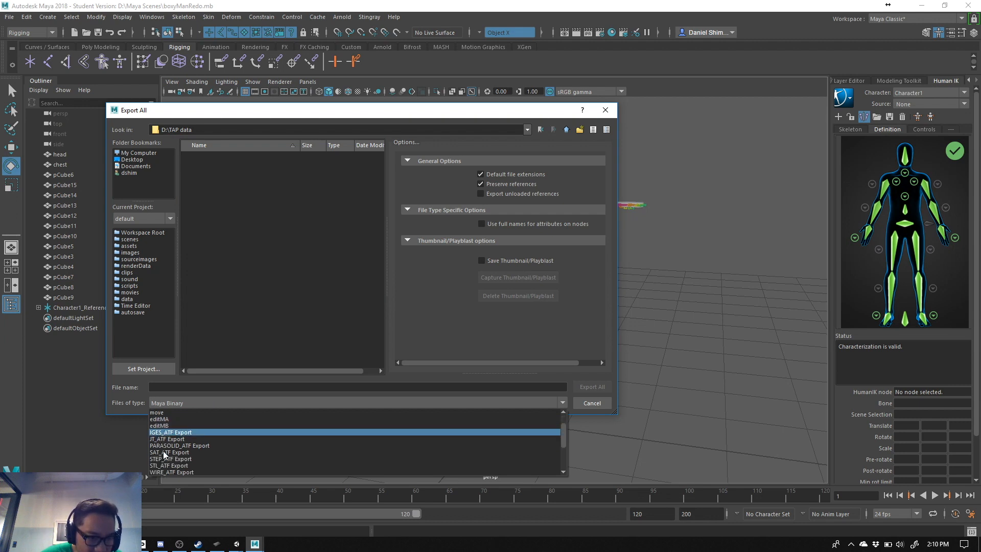
scroll(210, 465, "down", 2)
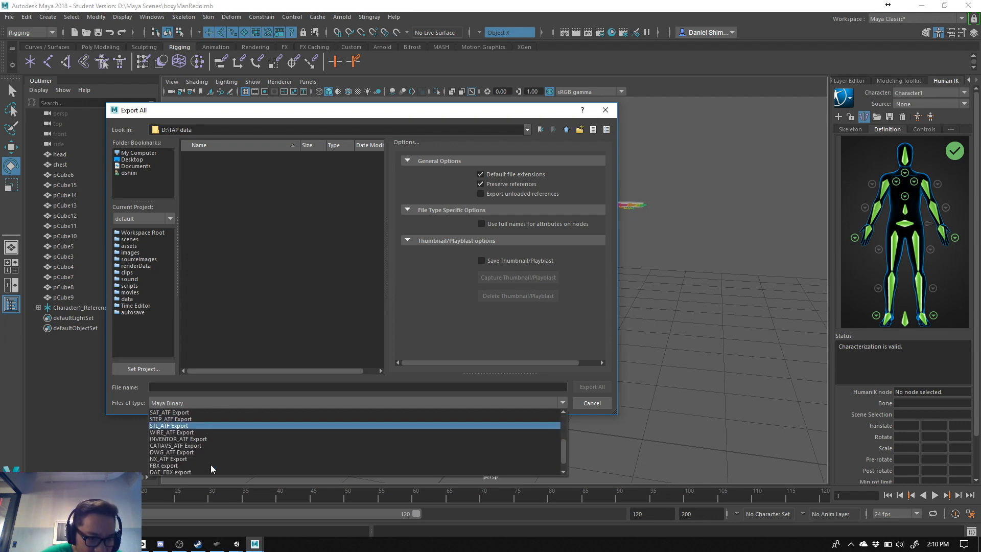
scroll(210, 465, "down", 1)
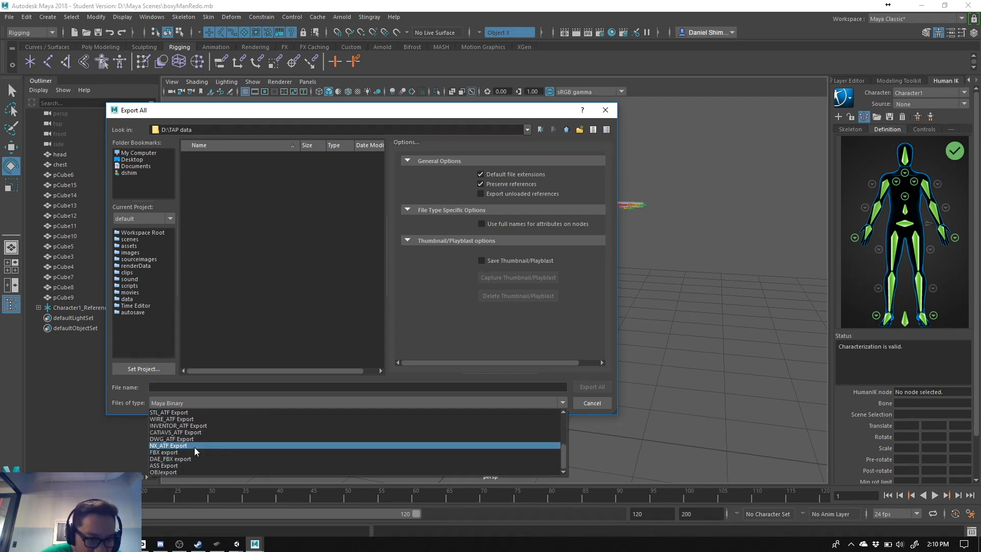
scroll(197, 440, "up", 4)
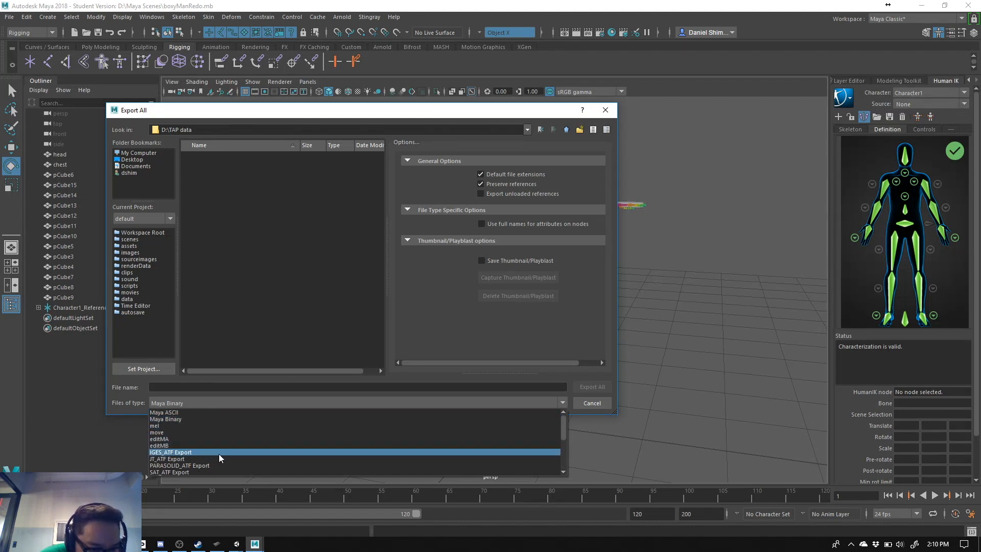
scroll(232, 455, "down", 3)
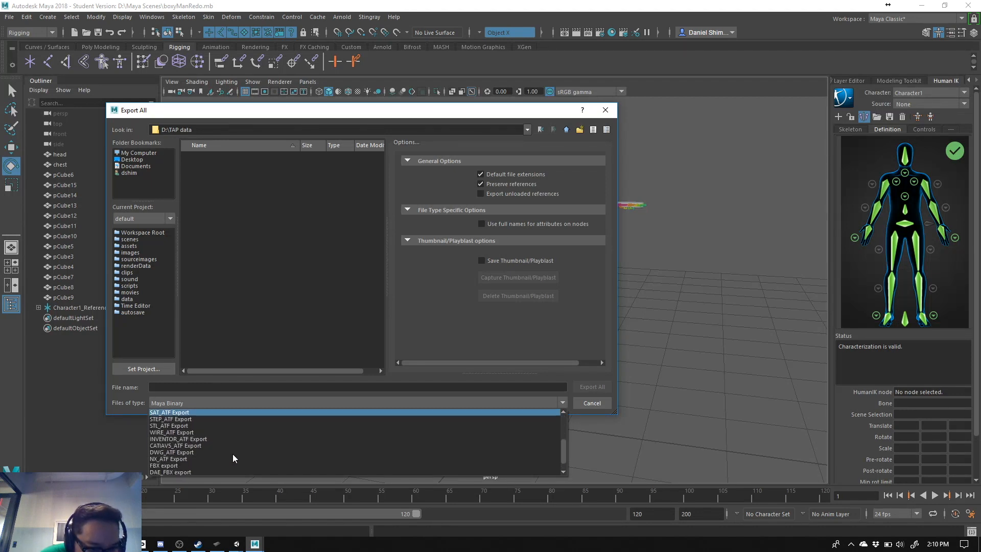
left_click(186, 464)
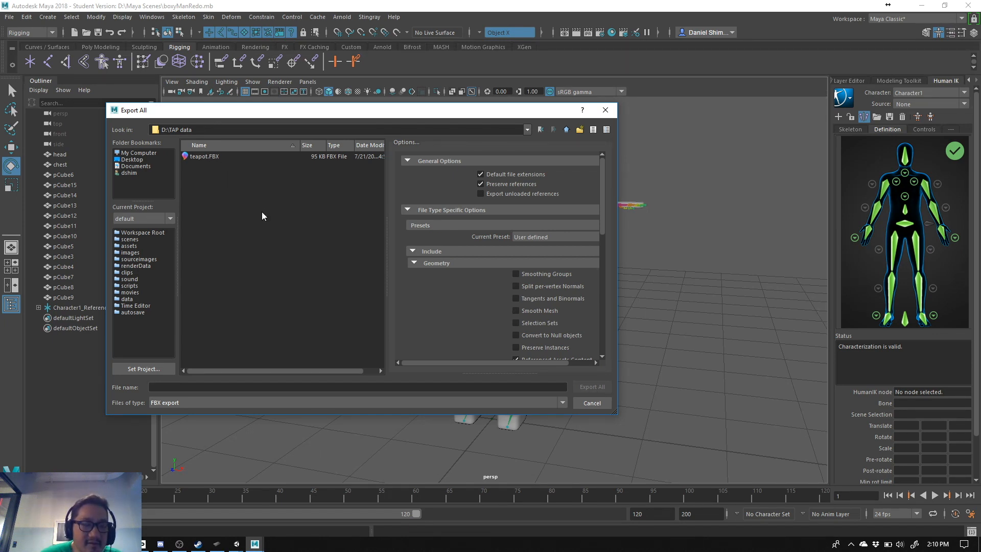
- Browse to D:\Maya Scenes and pick boxyManExportSelection.fbx to reuse its file name for the export
left_click(527, 129)
left_click(444, 145)
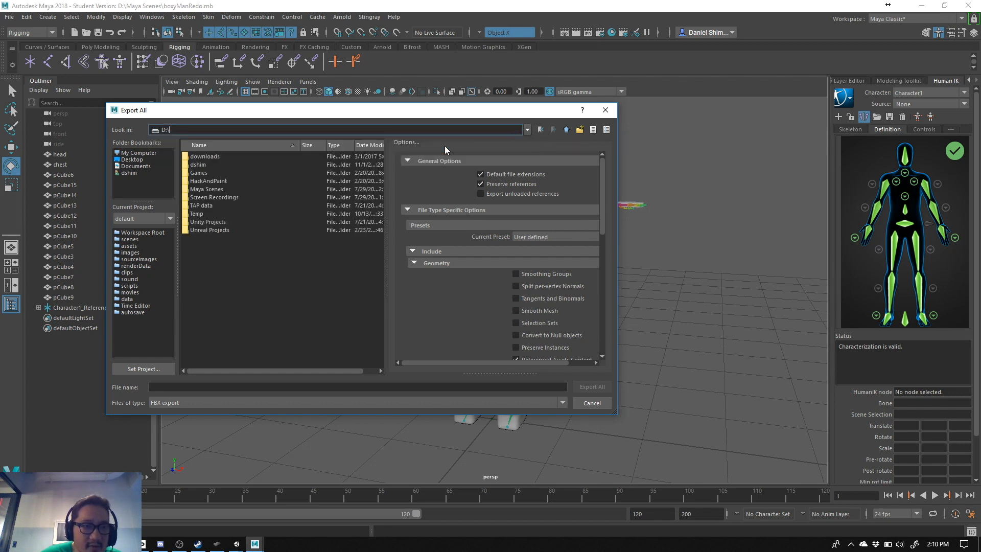
left_click(202, 190)
double_click(202, 190)
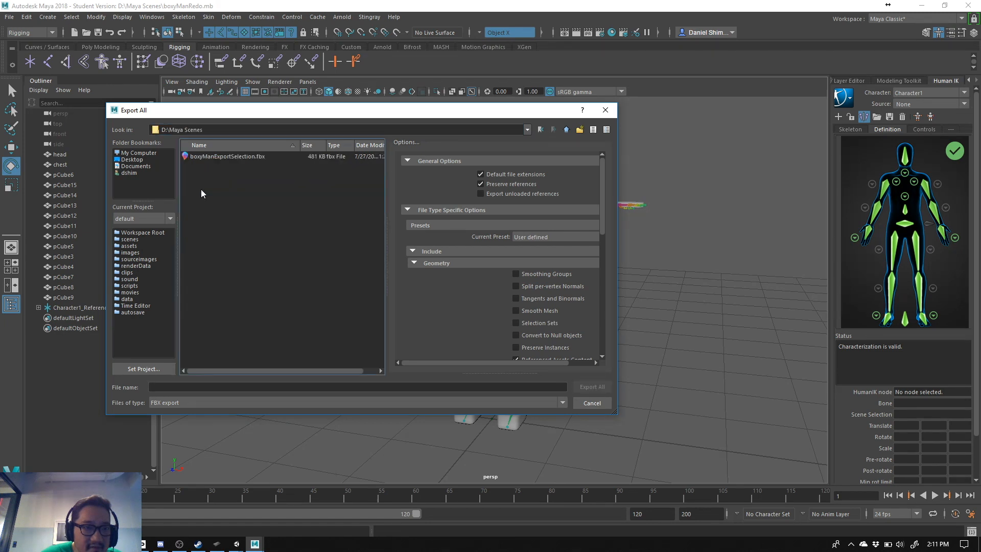
left_click(201, 156)
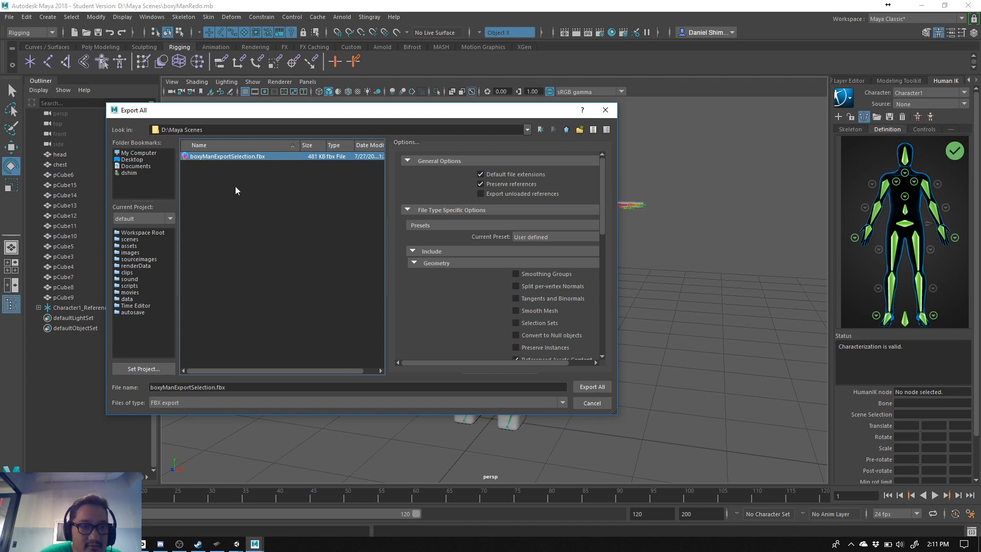
- Return to the D:\TAP data folder and change the export file name to boxyManExportAll.fbx
left_click(526, 130)
left_click(308, 149)
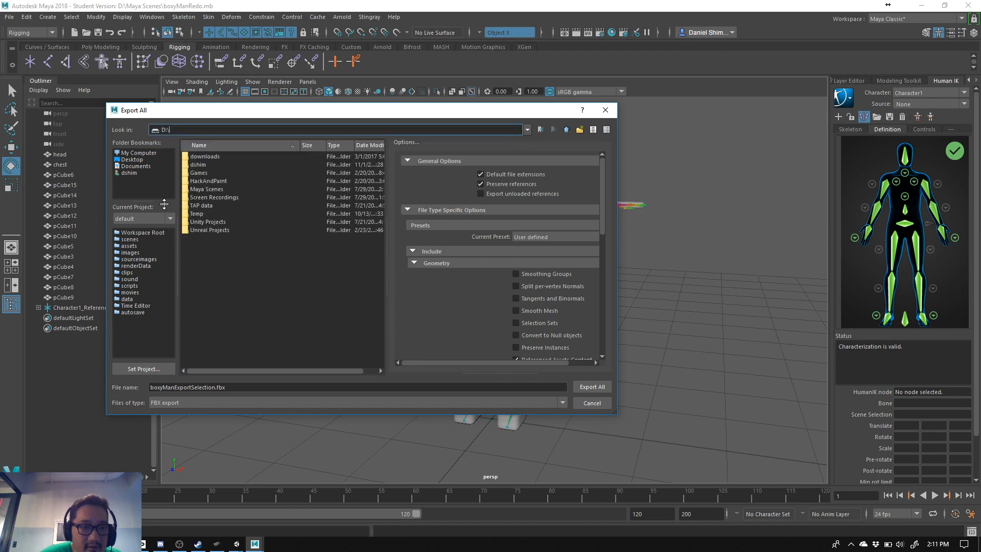
double_click(198, 208)
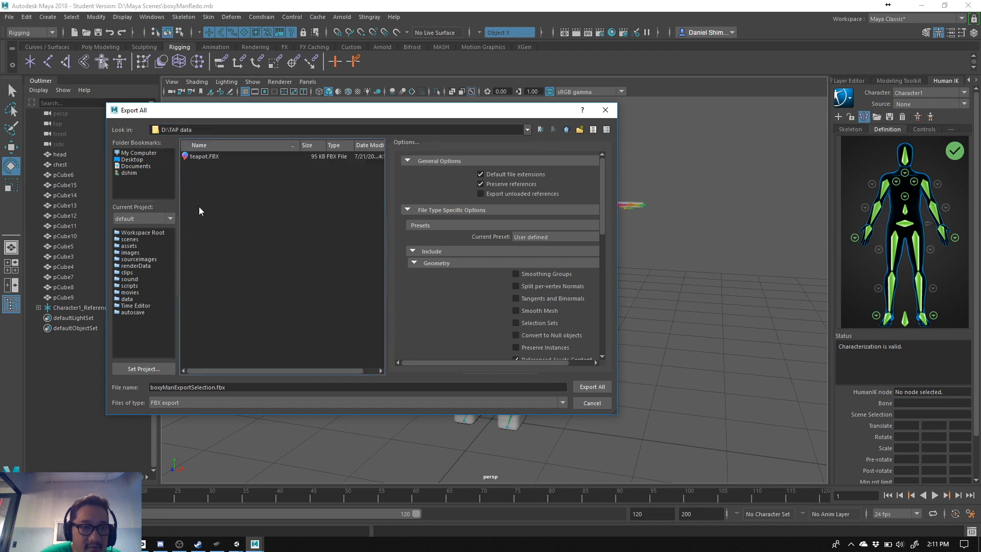
left_click(228, 388)
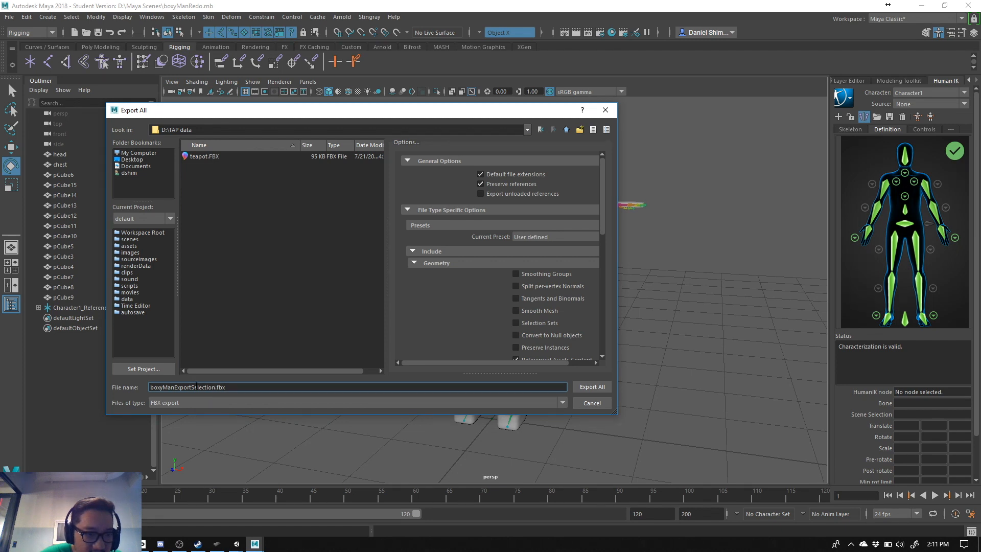
left_click_drag(191, 387, 215, 388)
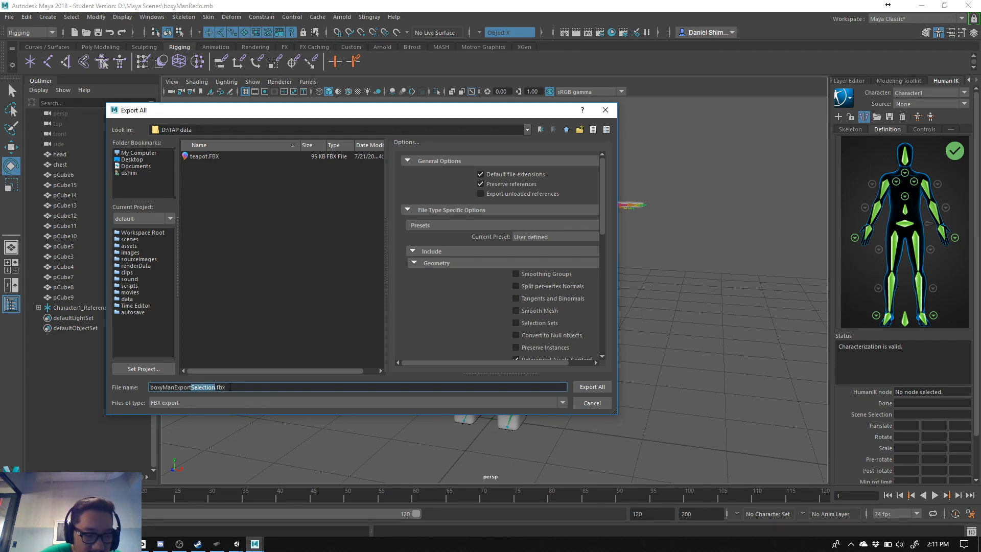
type("All")
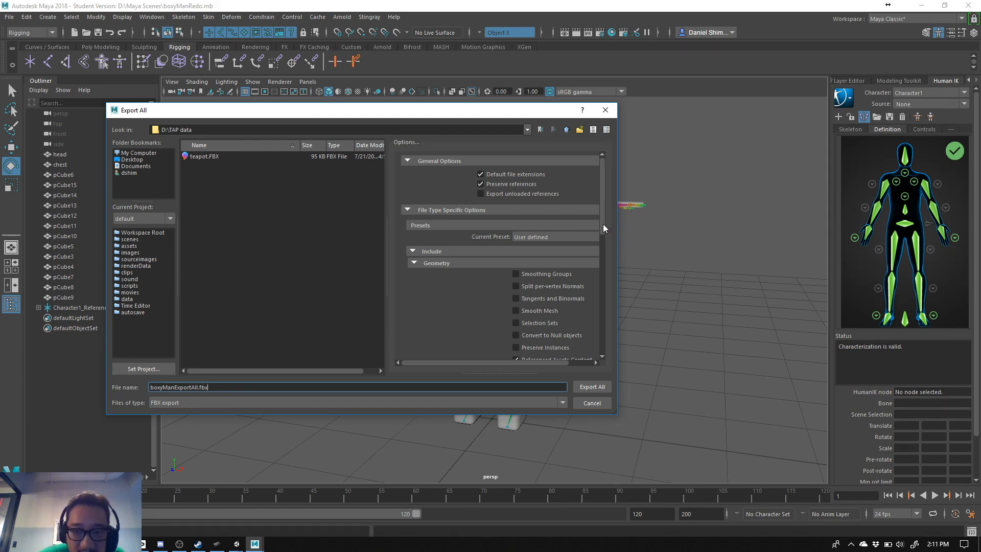
- Enable automatic unit conversion in the FBX options and export the whole scene as boxyManExportAll.fbx
left_click_drag(602, 227, 608, 288)
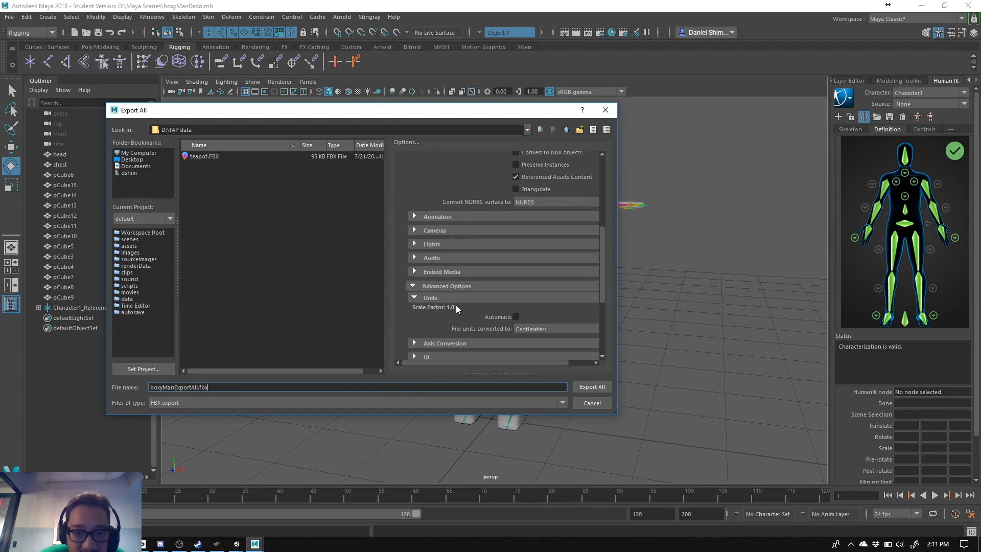
left_click(516, 316)
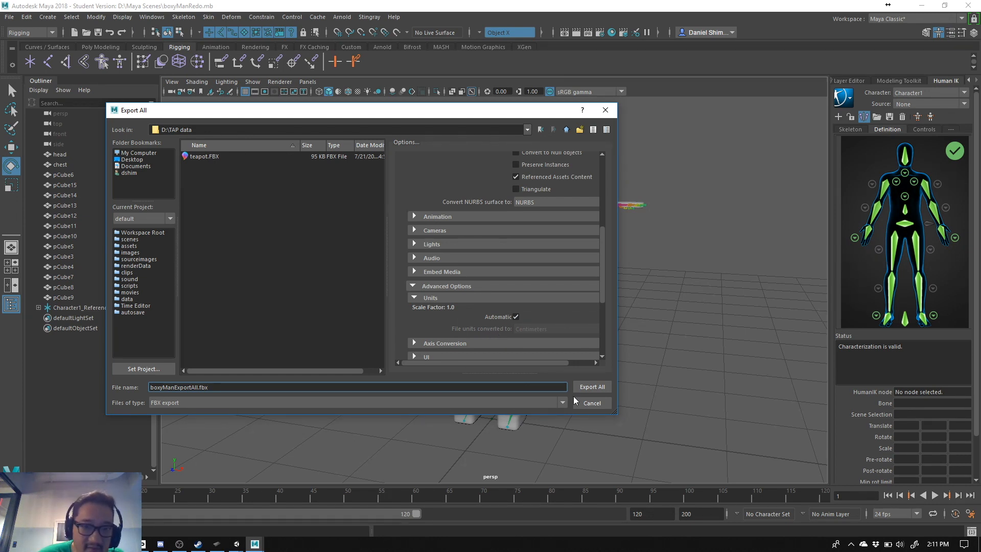
left_click(599, 388)
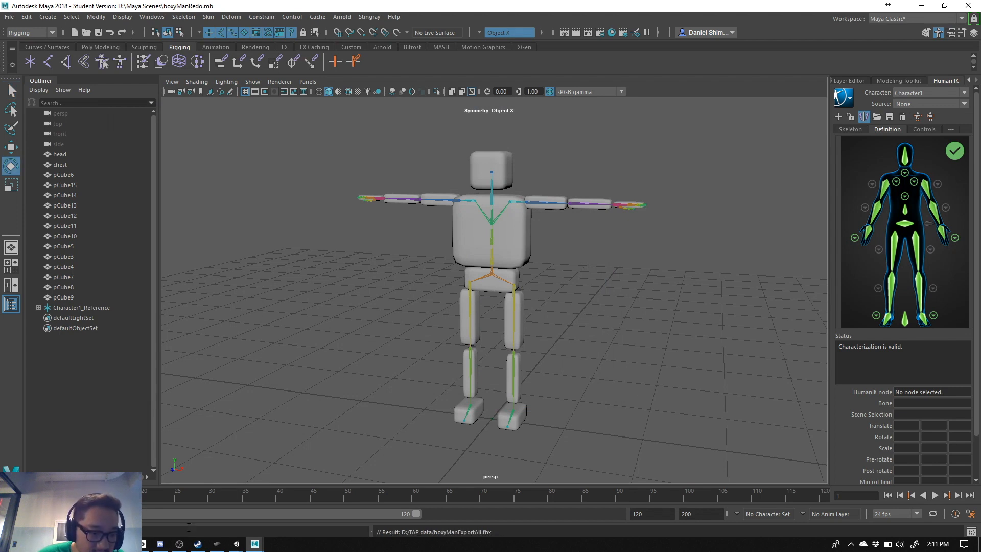
- Switch to File Explorer, place its window beside the character view, and browse to the D:\TAP data folder
mouse_move(236, 545)
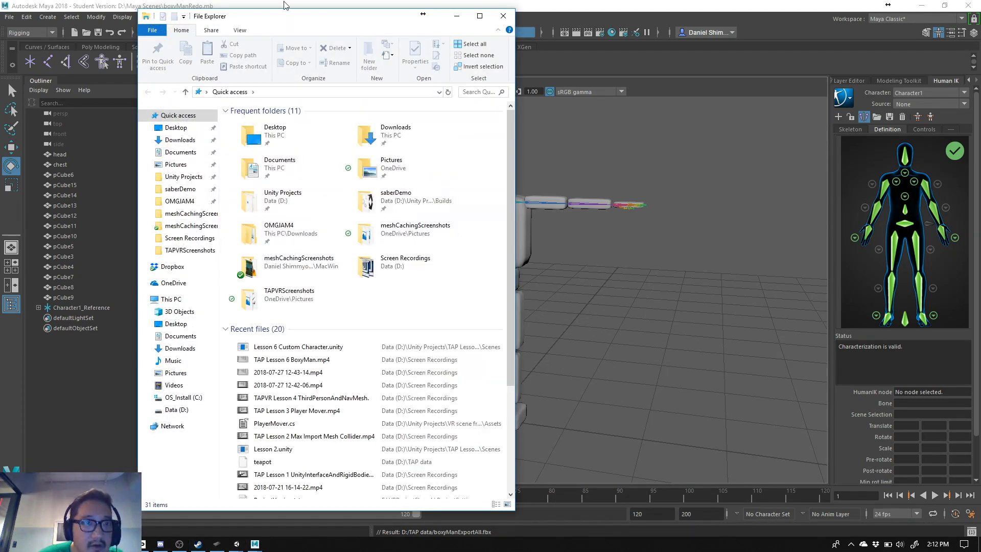
left_click_drag(285, 6, 707, 9)
double_click(708, 8)
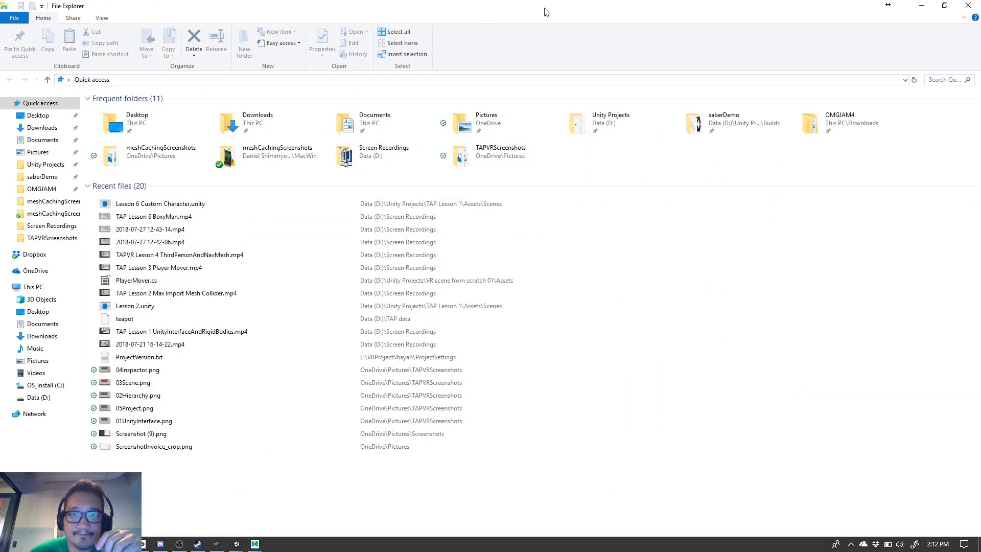
left_click_drag(545, 11, 780, 39)
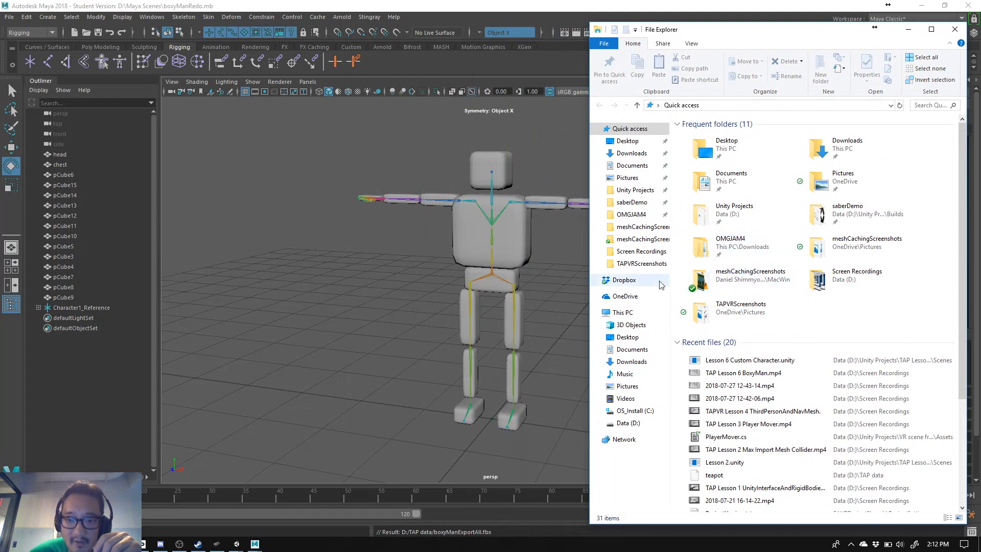
left_click(628, 426)
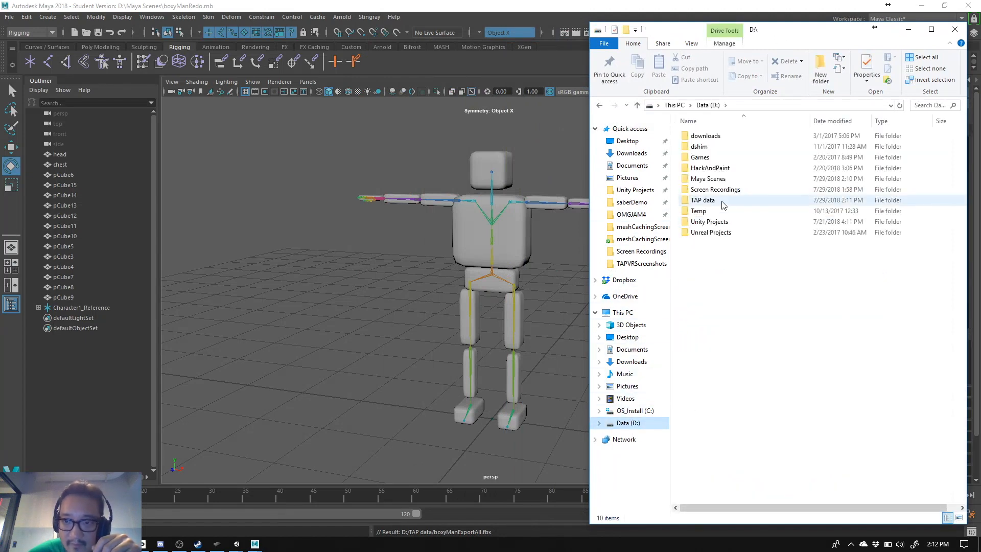
left_click(716, 200)
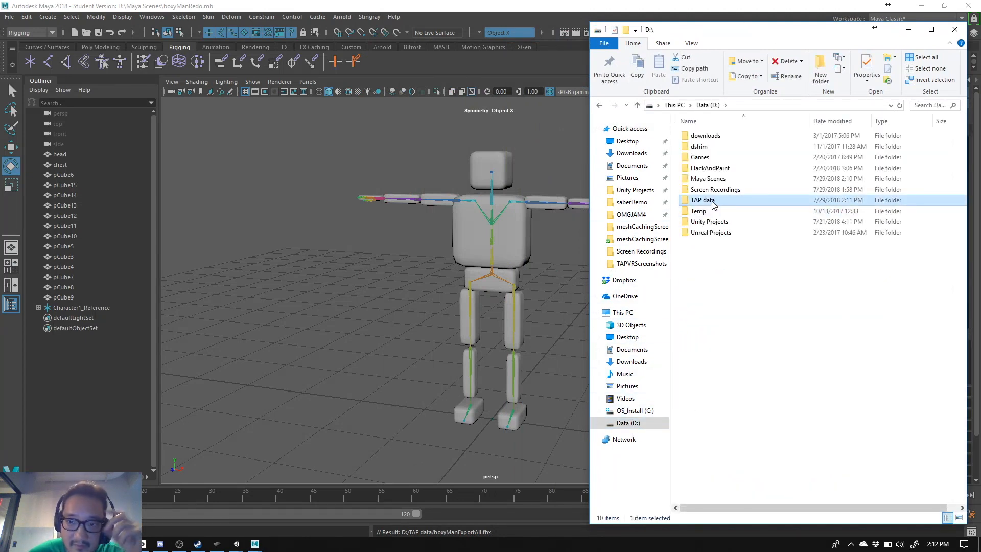
double_click(714, 204)
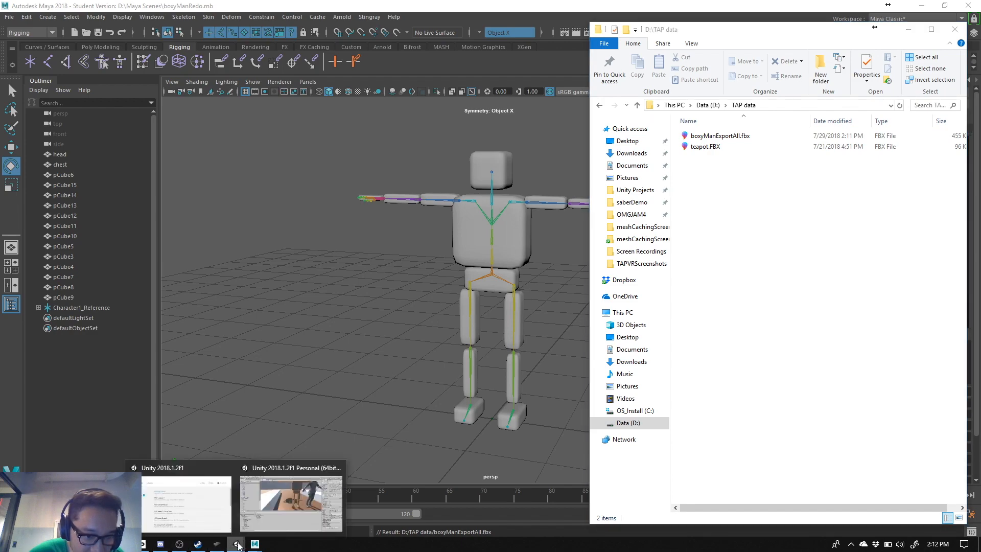
- Bring up the Unity project behind File Explorer and import boxyManExportAll.fbx into its Assets folder
left_click(247, 521)
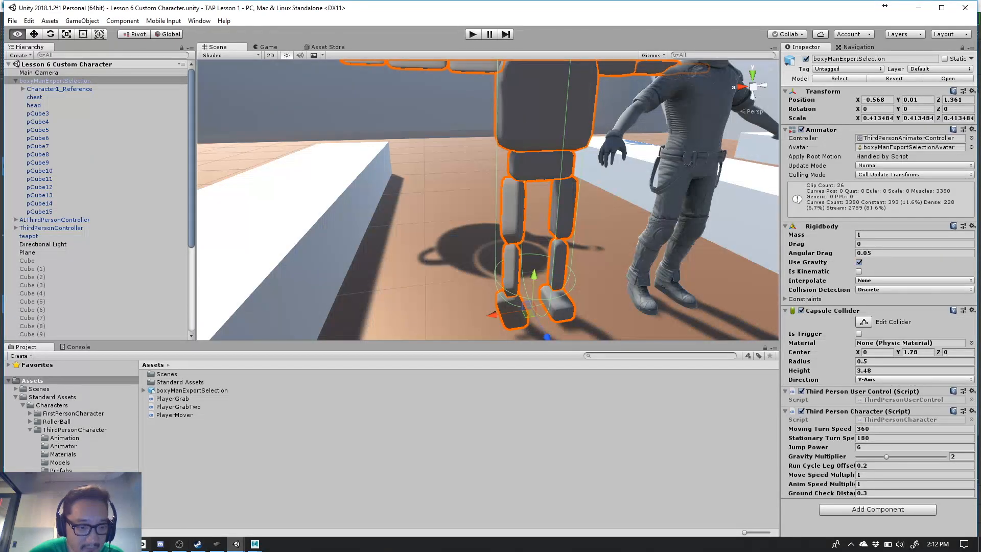
key("alt+Tab")
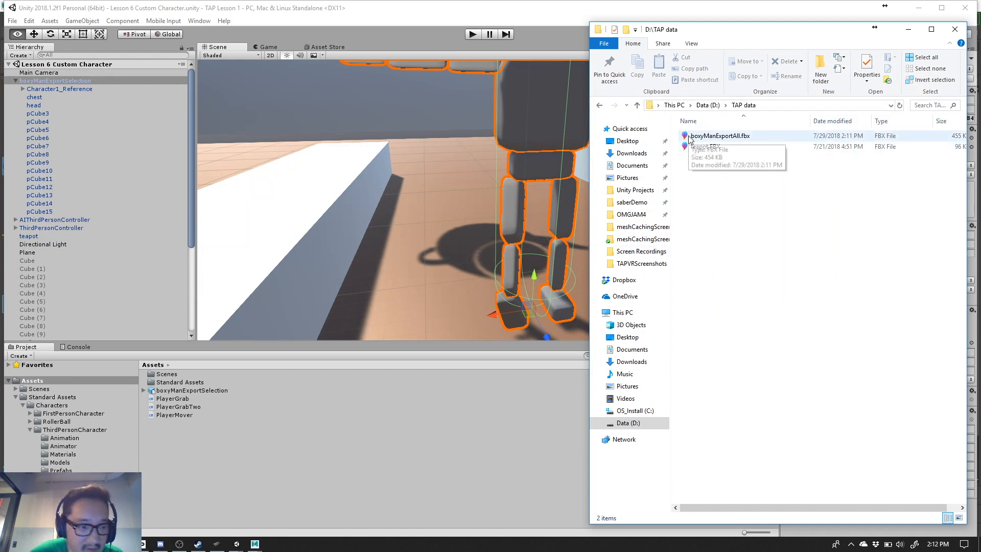
left_click_drag(689, 138, 188, 436)
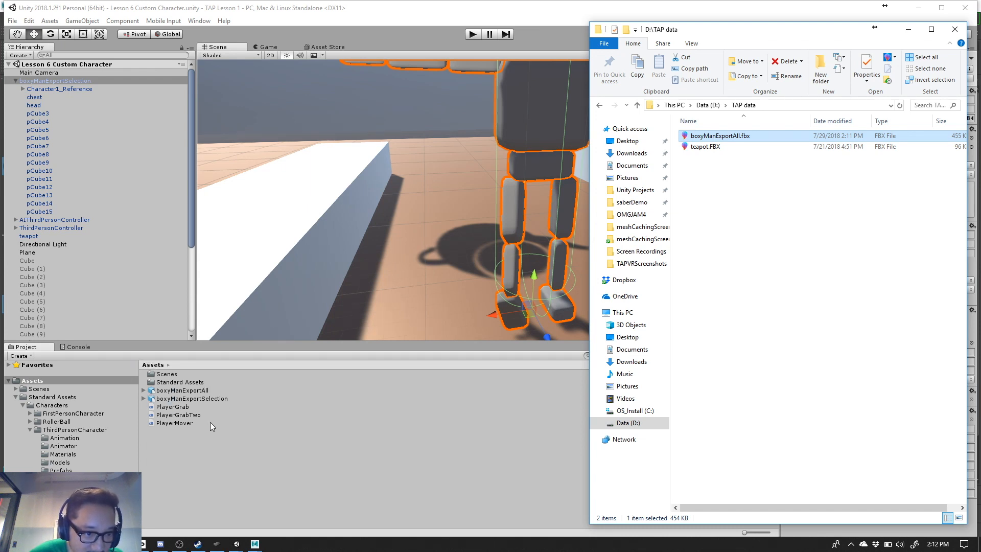
- Set the rig animation type of the boxyManExportAll model to Humanoid and apply it
left_click(210, 396)
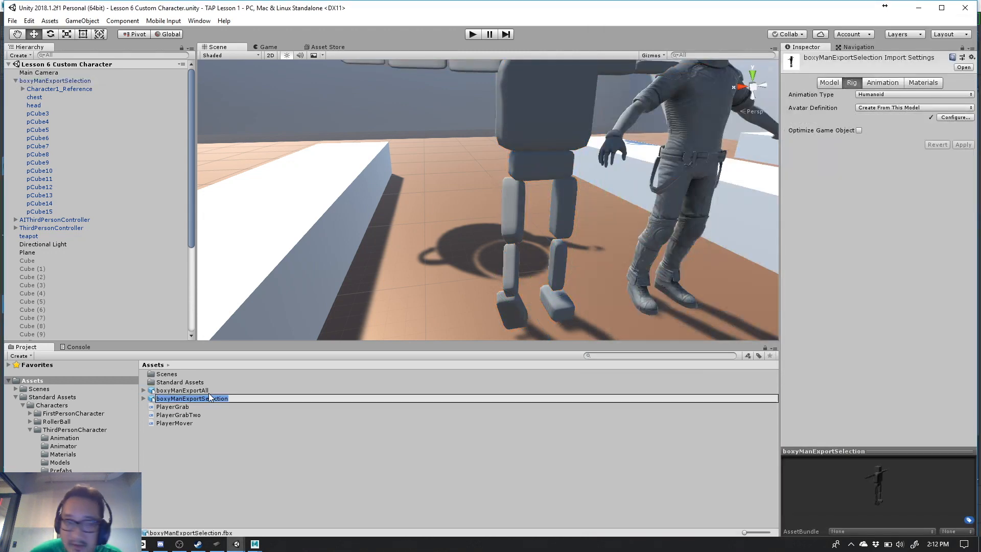
left_click(200, 391)
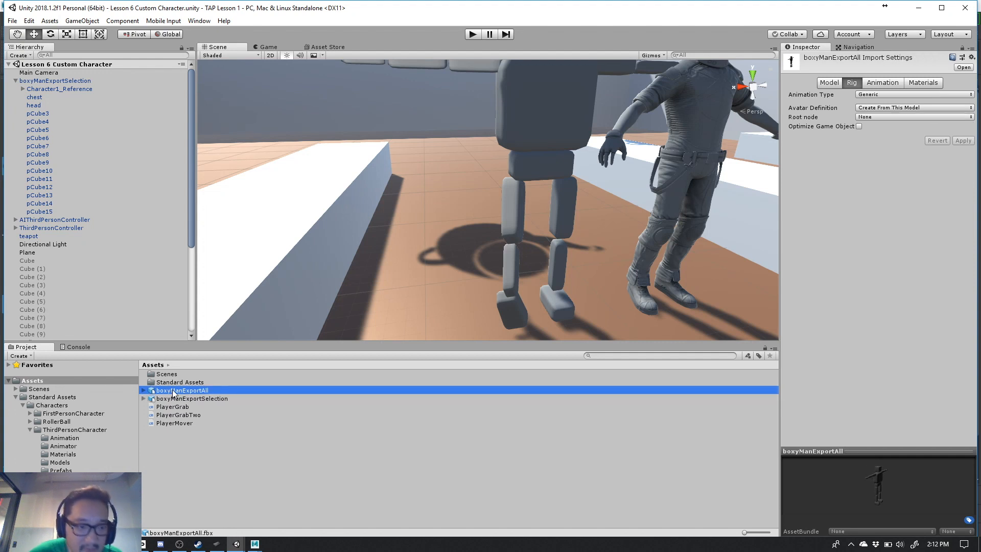
left_click(866, 95)
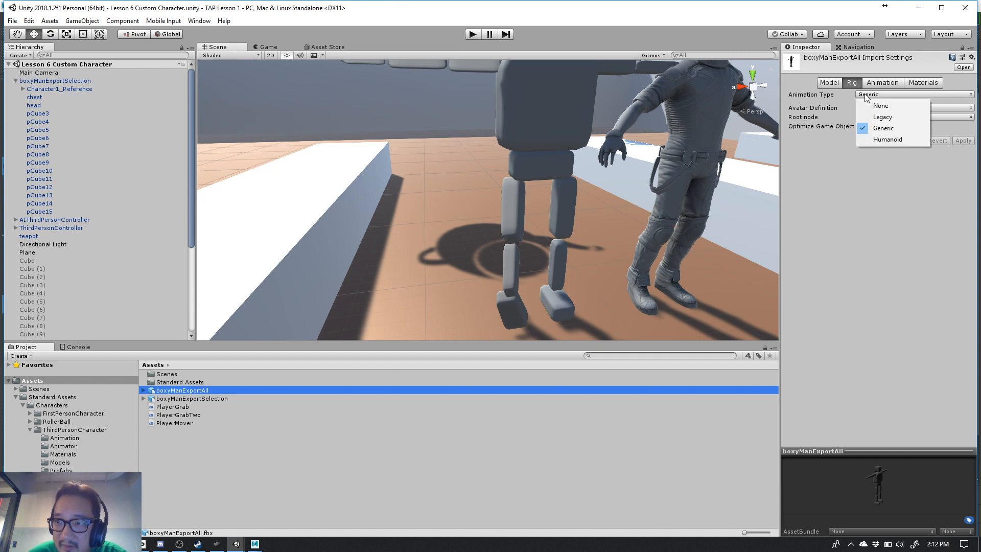
left_click(872, 139)
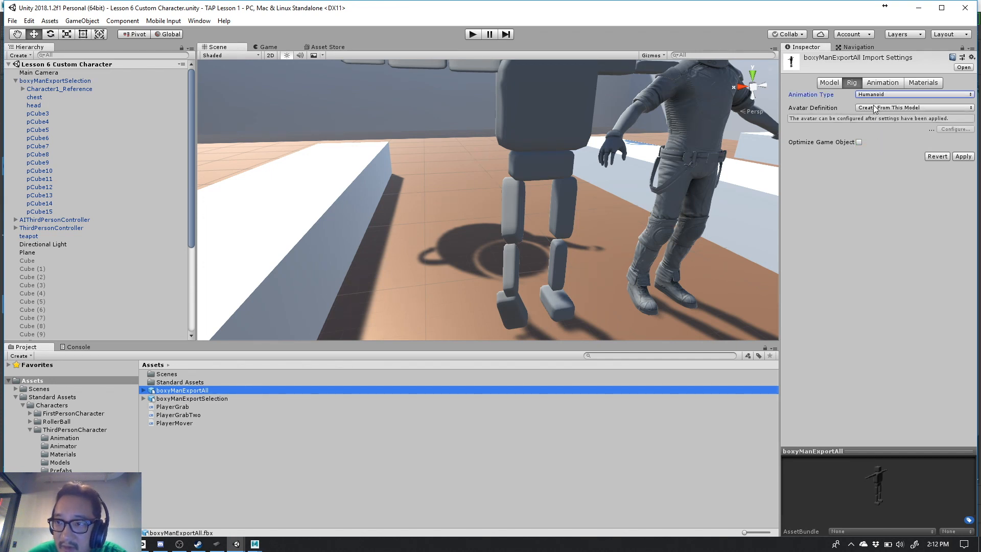
left_click(963, 156)
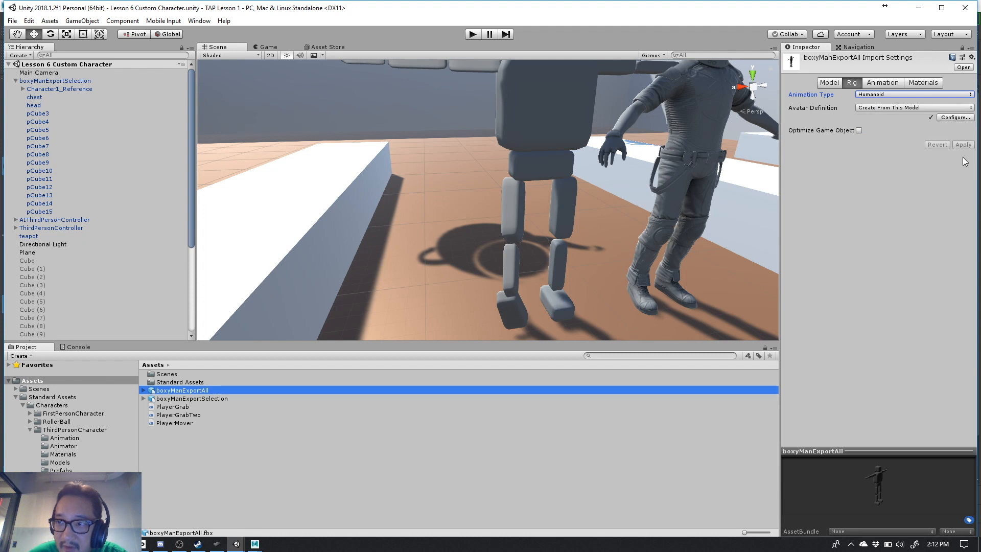
- Turn off Use File Scale in the Model import settings of boxyManExportAll and apply the change
left_click(189, 398)
left_click(189, 390)
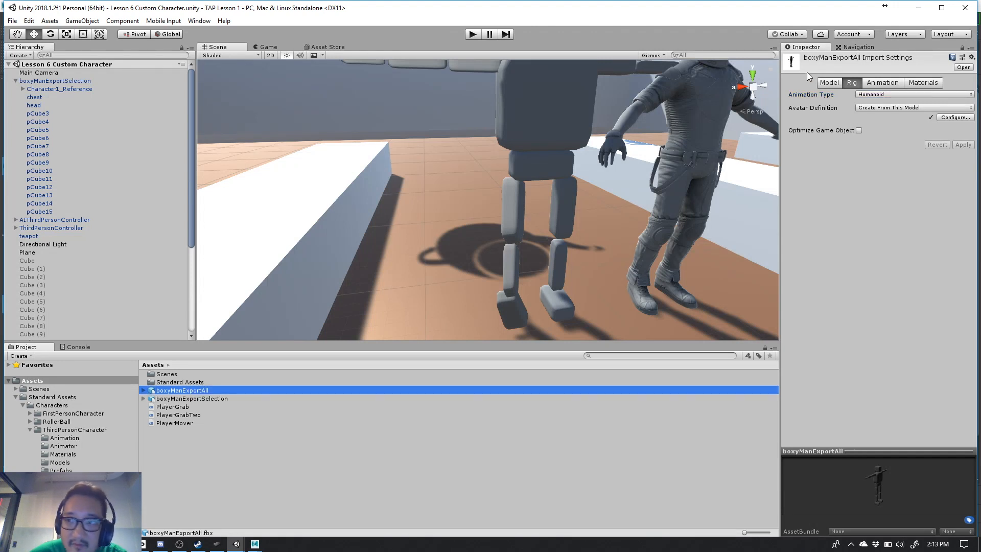
left_click(831, 82)
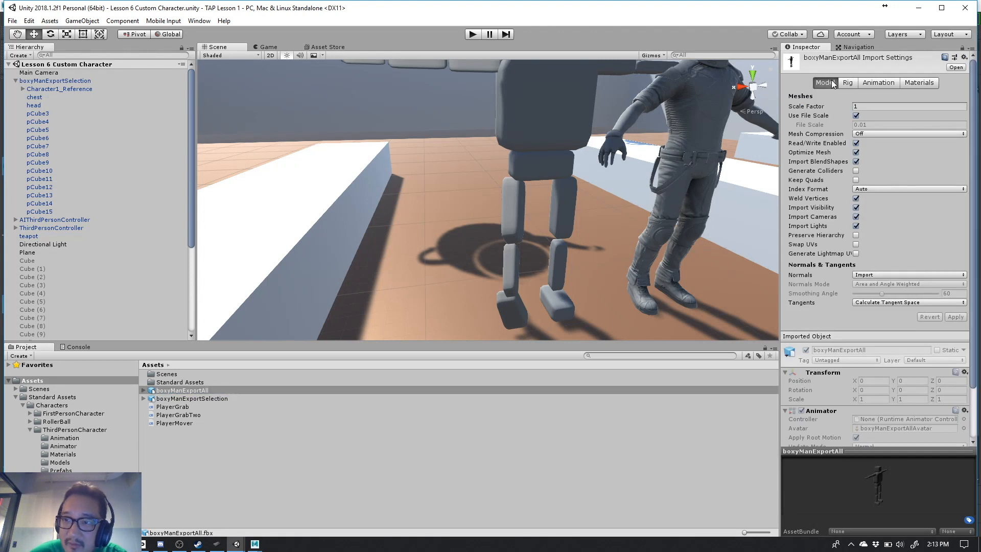
left_click(856, 116)
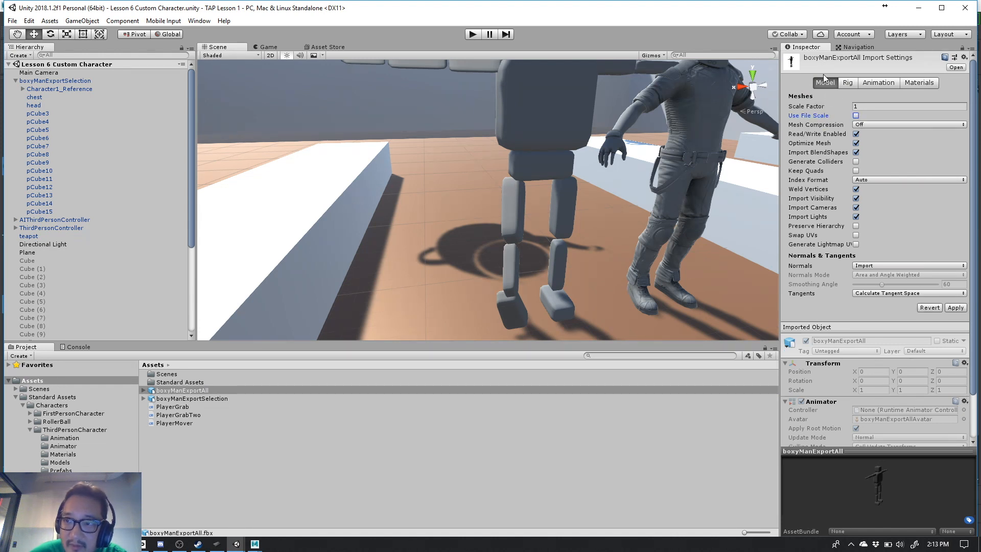
left_click(956, 308)
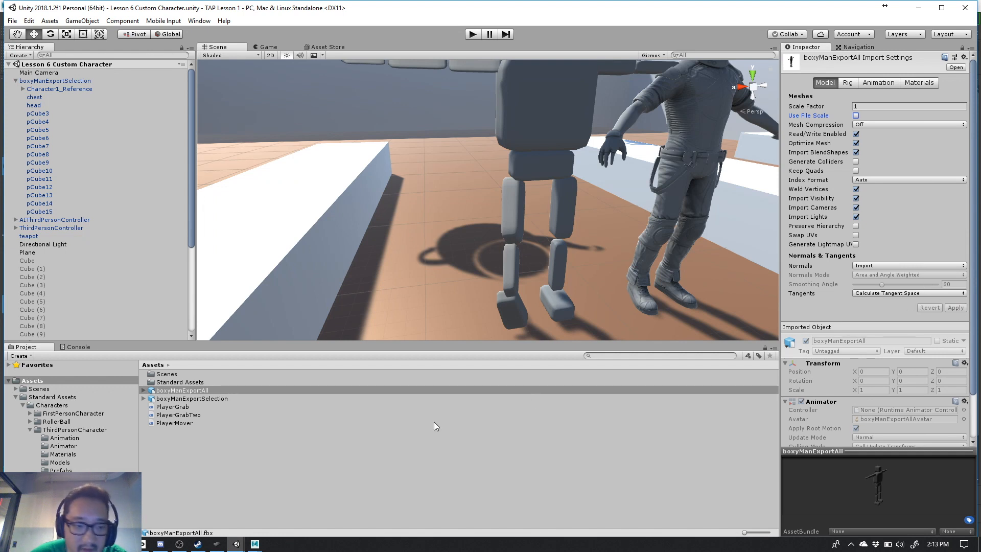
- Compare the Model import settings and Animator details of boxyManExportAll with those of boxyManExportSelection
left_click(223, 398)
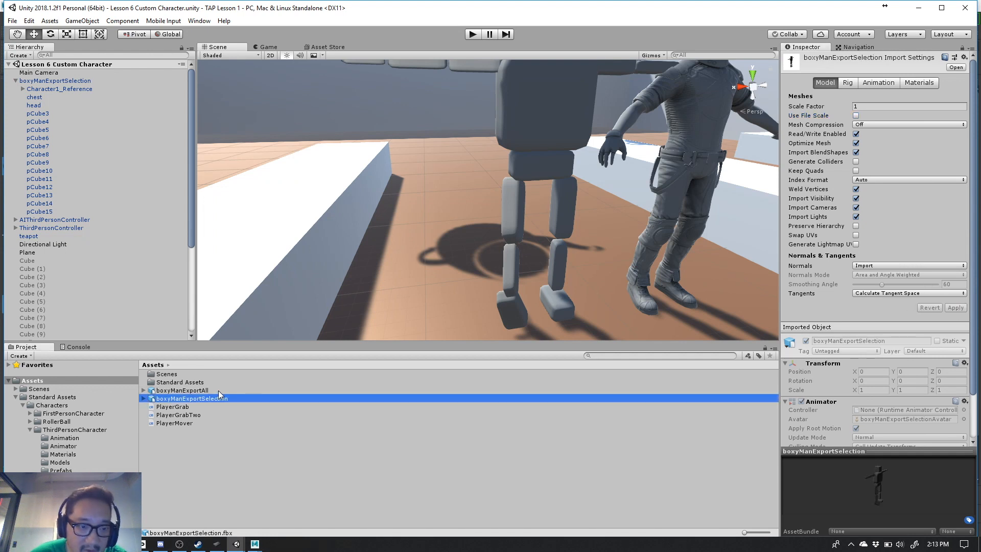
left_click(219, 391)
left_click(219, 398)
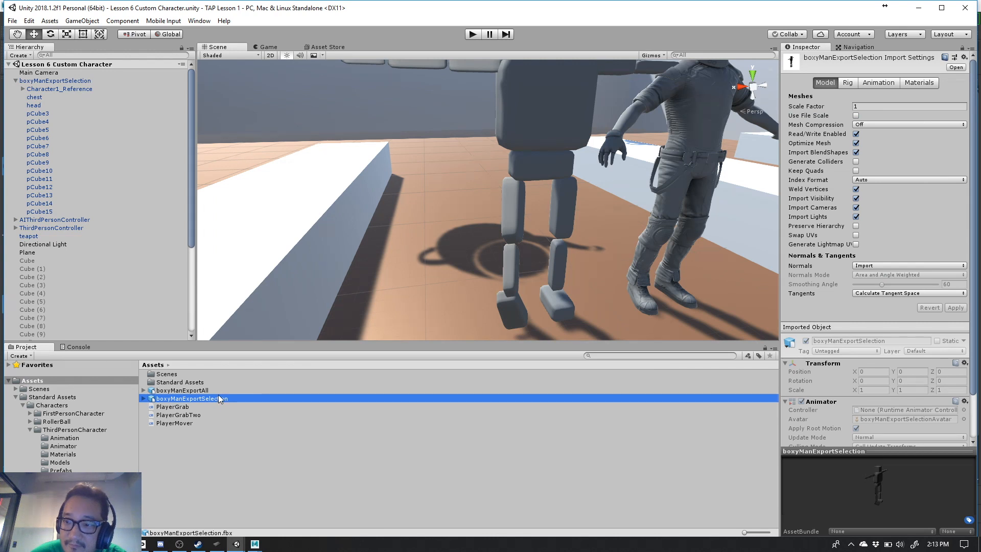
left_click(219, 397)
left_click(217, 390)
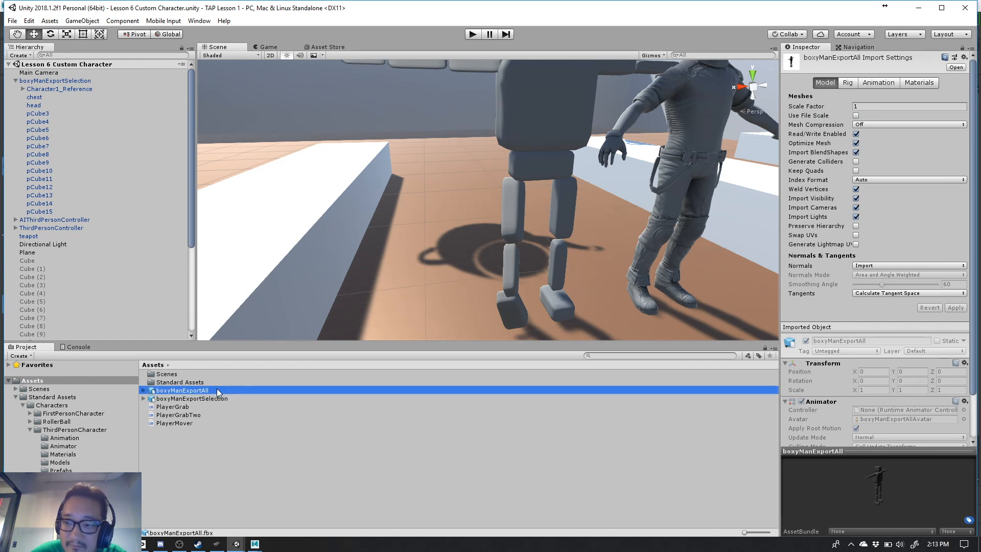
left_click(217, 396)
scroll(911, 396, "down", 2)
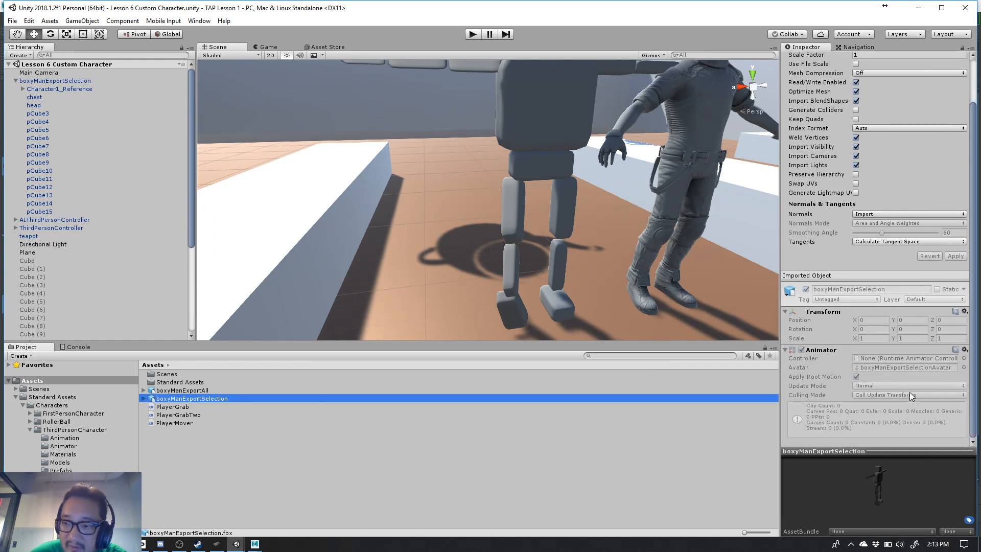
left_click(184, 391)
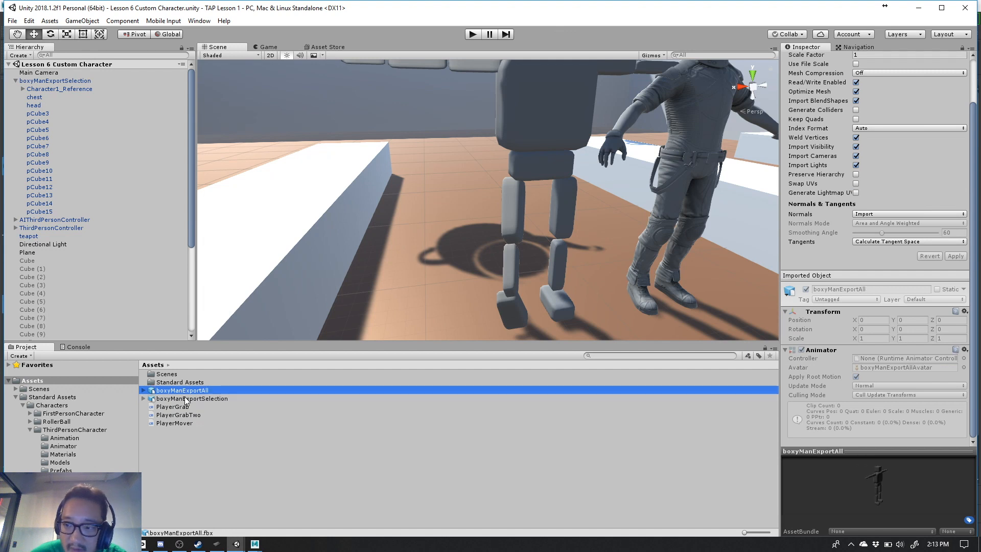
left_click(186, 399)
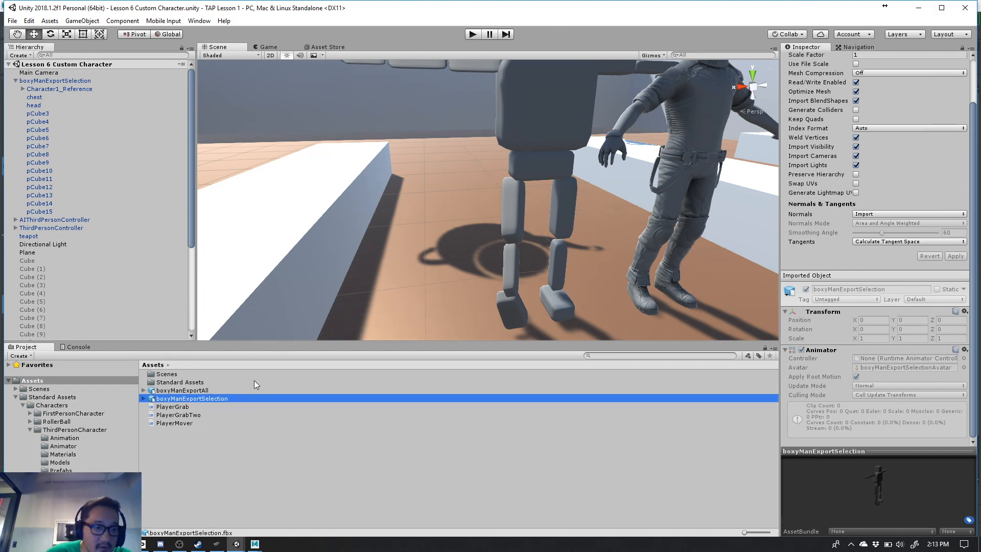
left_click(202, 390)
left_click(197, 396)
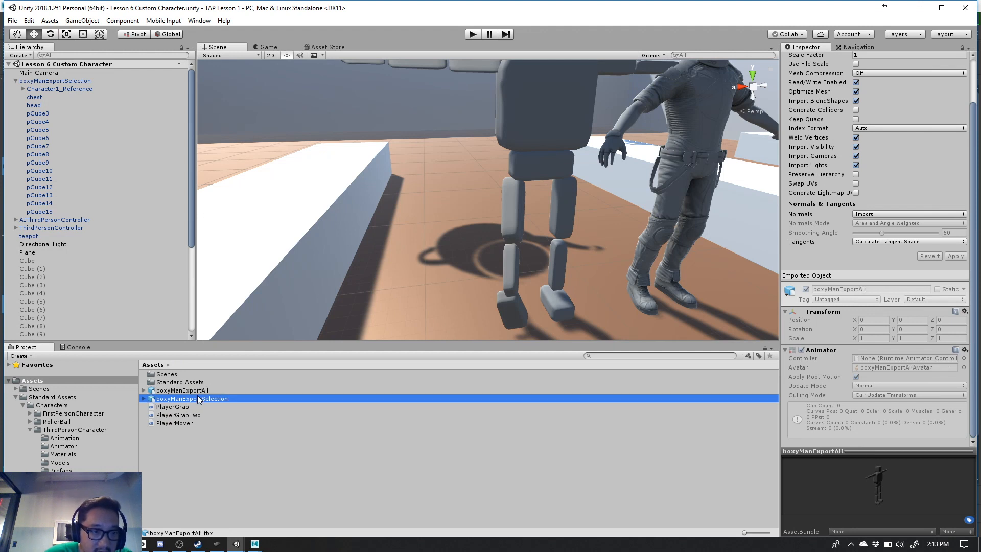
scroll(120, 247, "down", 3)
scroll(121, 247, "up", 3)
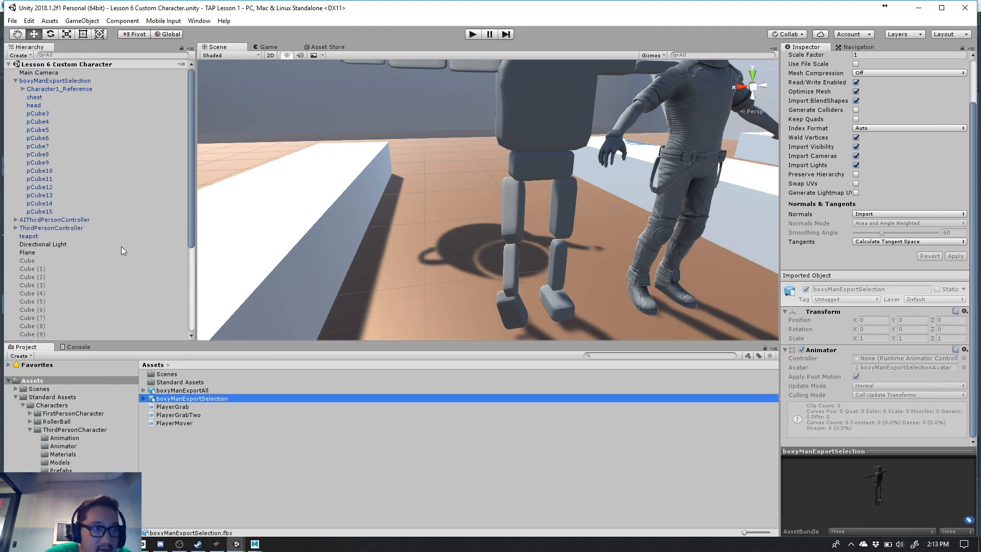
- Collapse boxyManExportSelection in the scene hierarchy, recheck both models' import settings, and show the Rig settings of boxyManExportAll
left_click(16, 81)
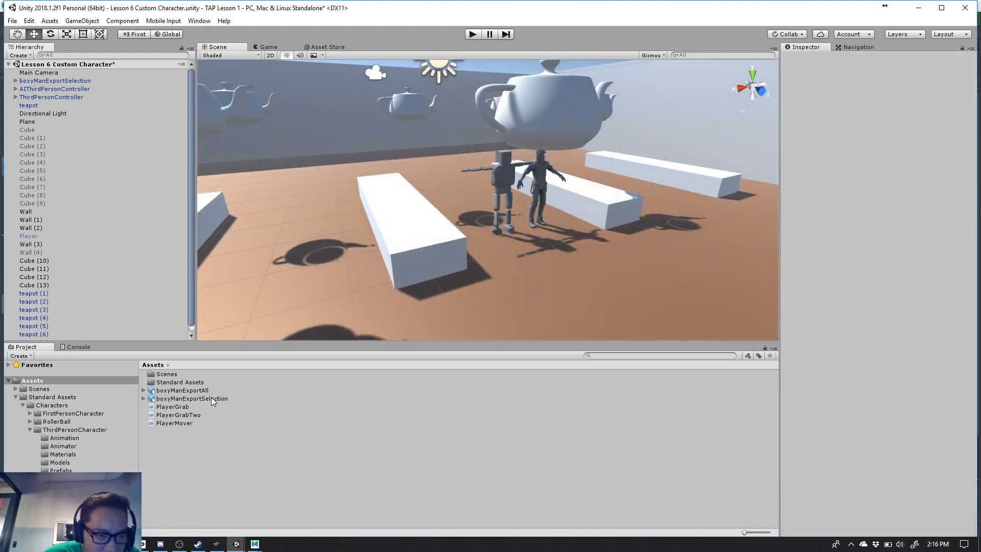
left_click(214, 400)
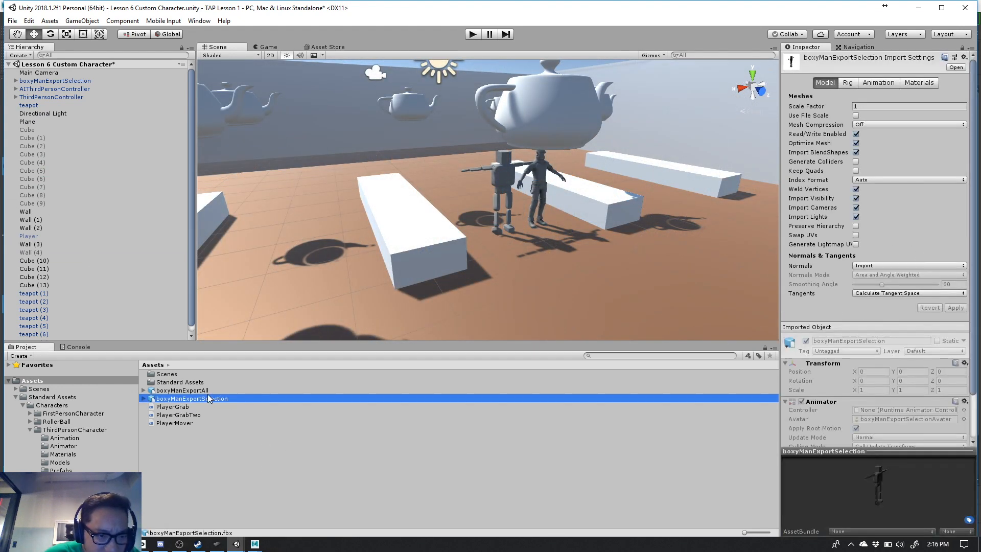
left_click(202, 391)
left_click(201, 399)
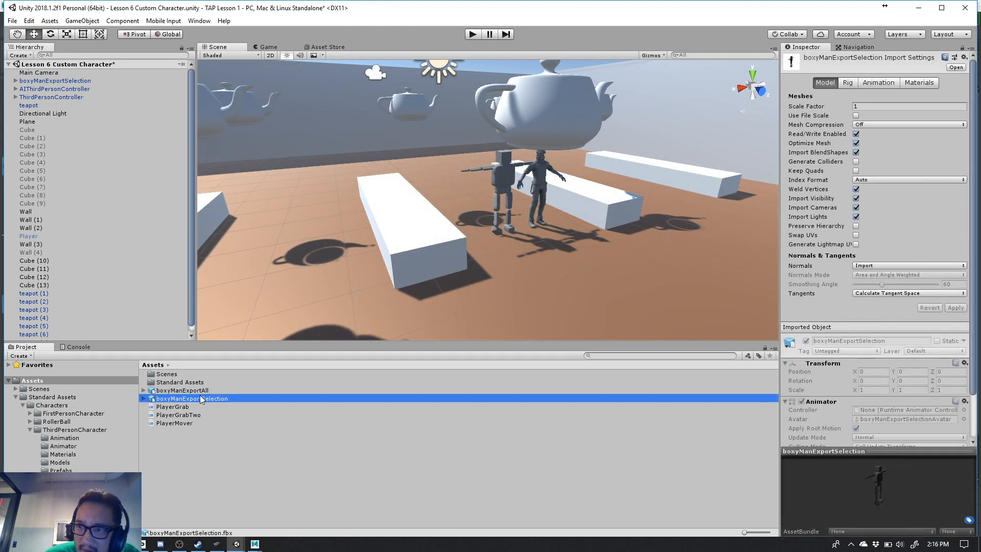
left_click(202, 392)
left_click(203, 399)
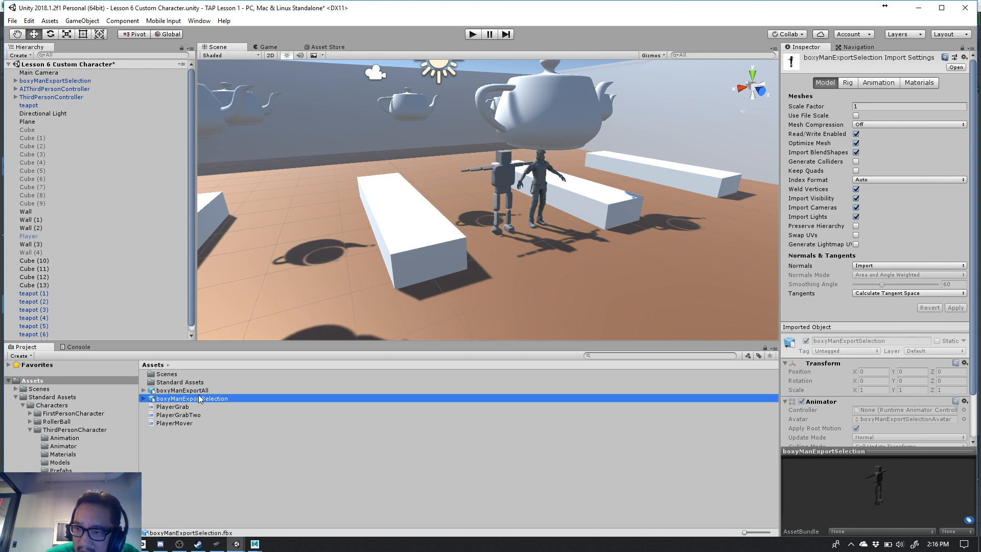
left_click(199, 391)
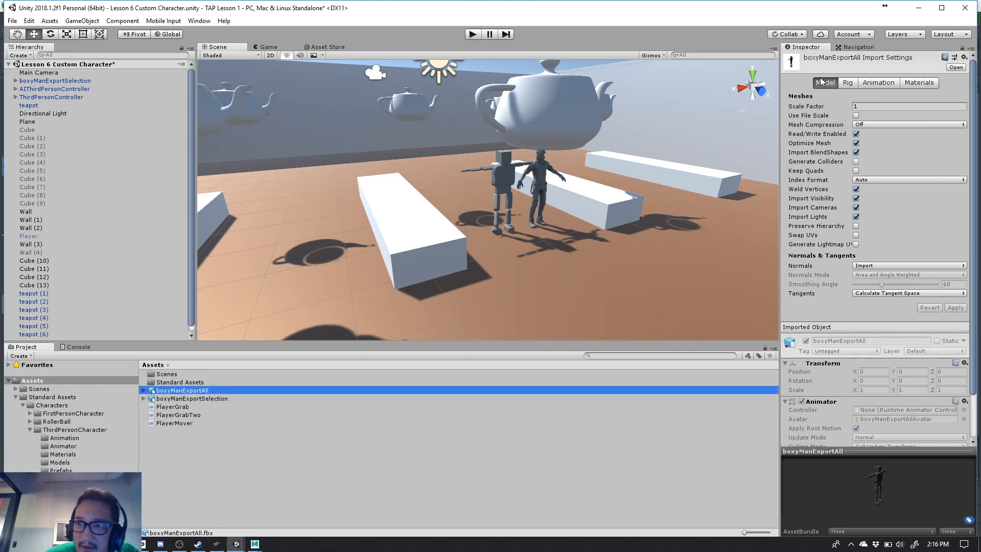
left_click(847, 82)
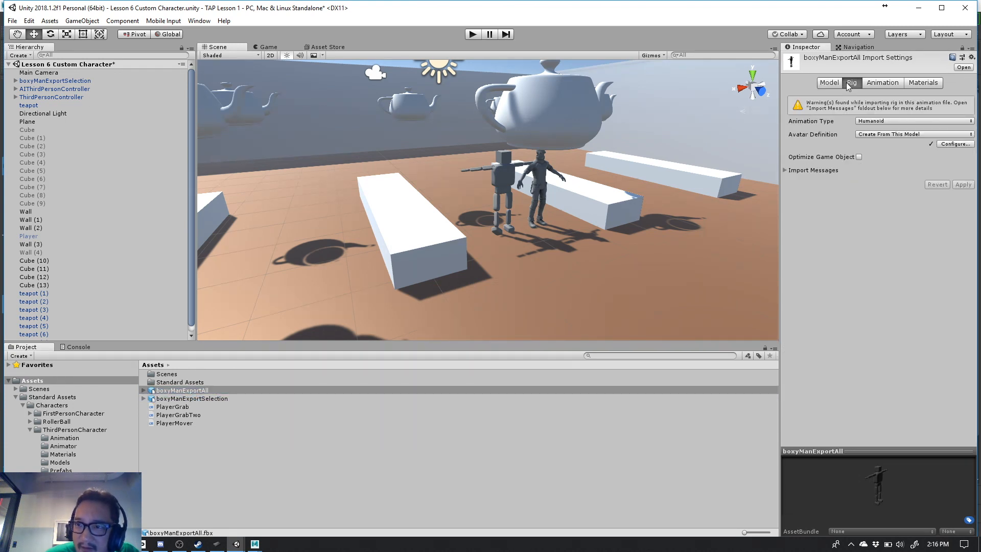
- Open the avatar configuration of the boxyManExportAll model, saving the changes to the Lesson 6 Custom Character scene
left_click(240, 390)
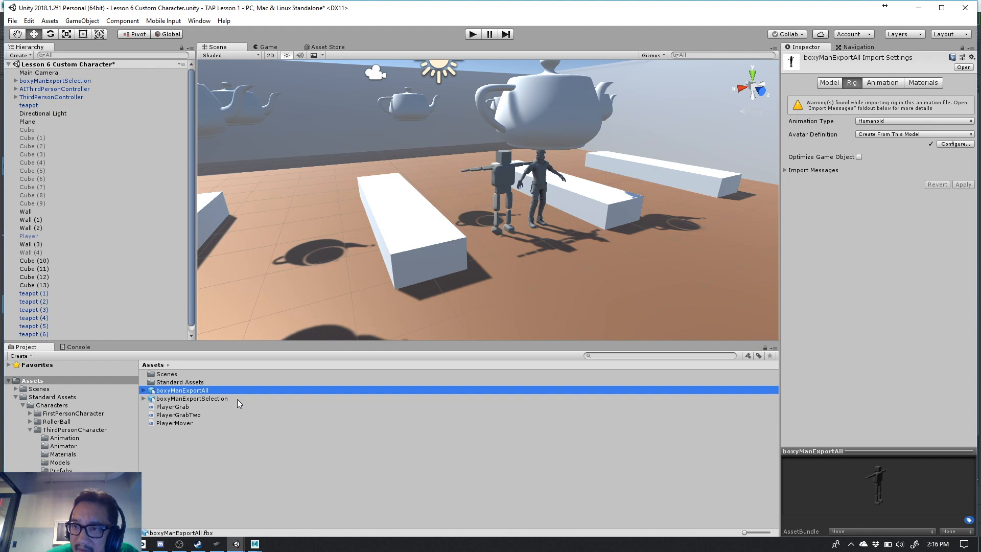
left_click(237, 398)
left_click(234, 390)
left_click(232, 397)
left_click(229, 391)
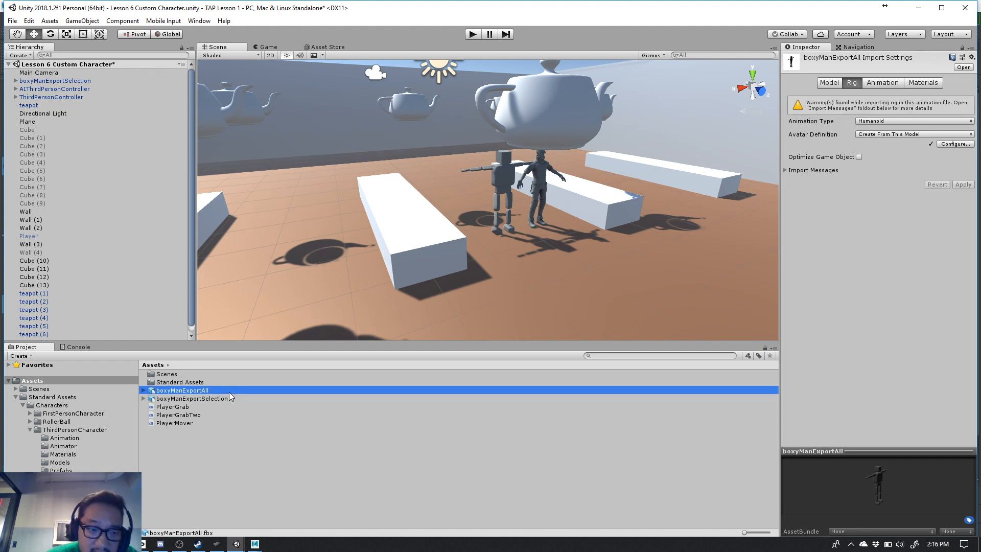
left_click(952, 144)
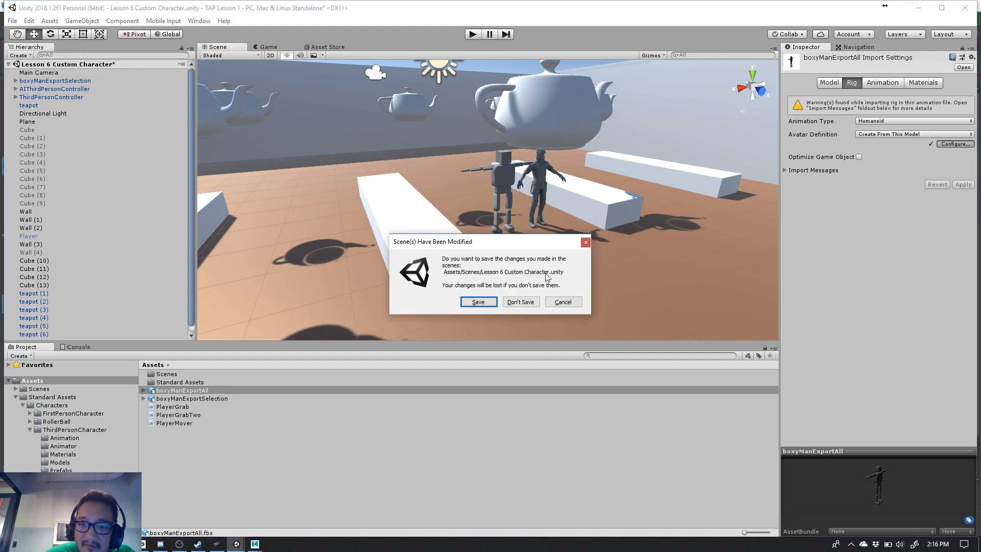
left_click(486, 301)
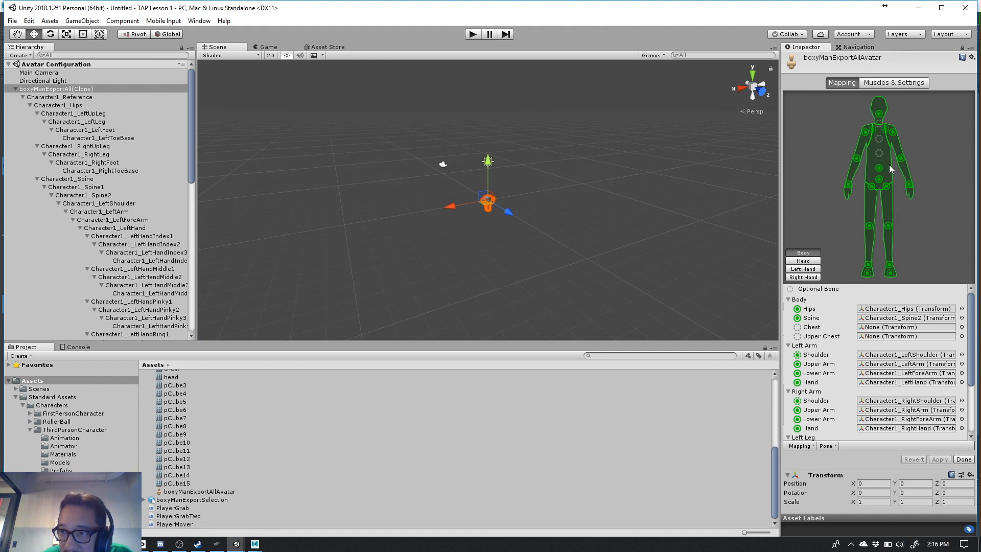
- Examine the Chest bone mapping and where Character1_Spine, Character1_Spine1 and Character1_Spine2 sit on the skeleton
left_click(865, 329)
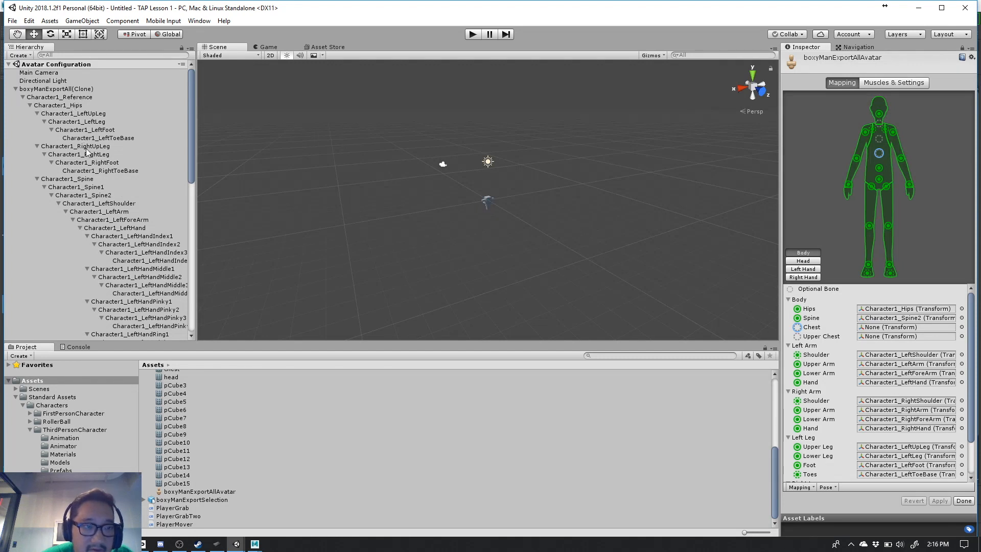
left_click(82, 180)
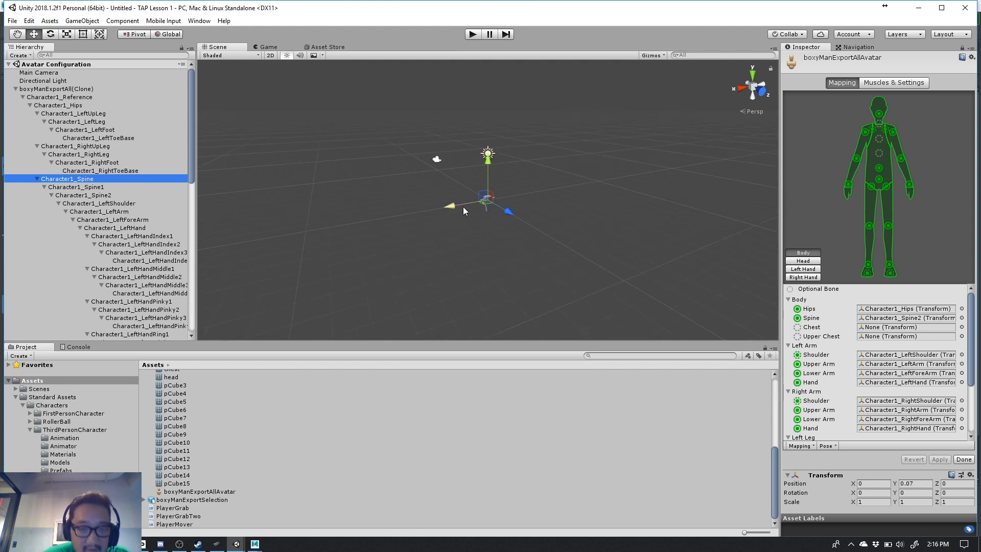
left_click(488, 203)
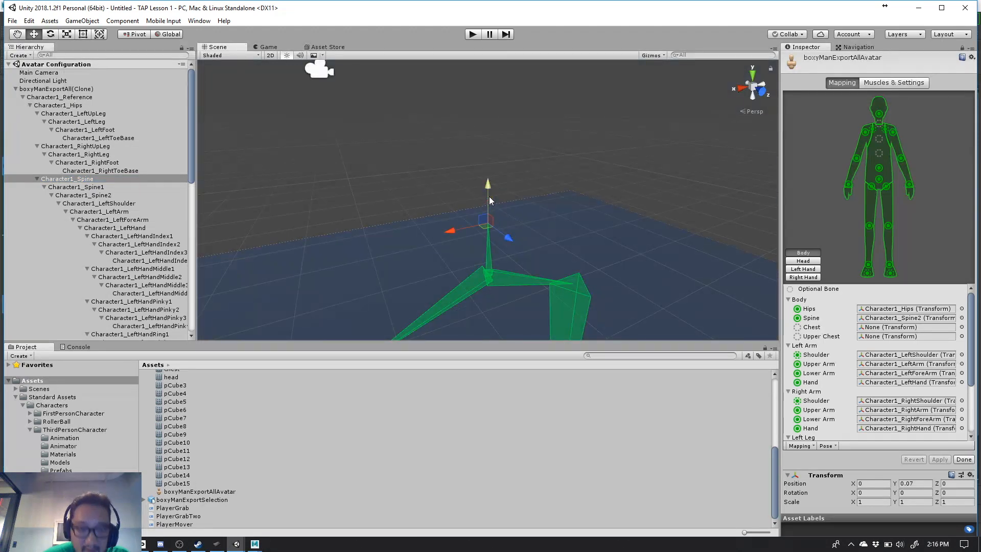
scroll(472, 227, "down", 5)
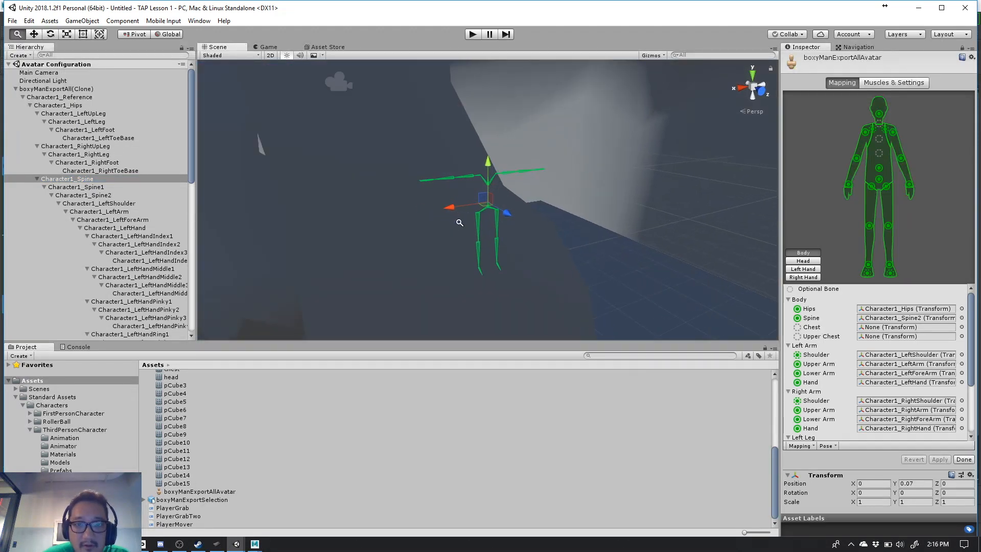
left_click(110, 195)
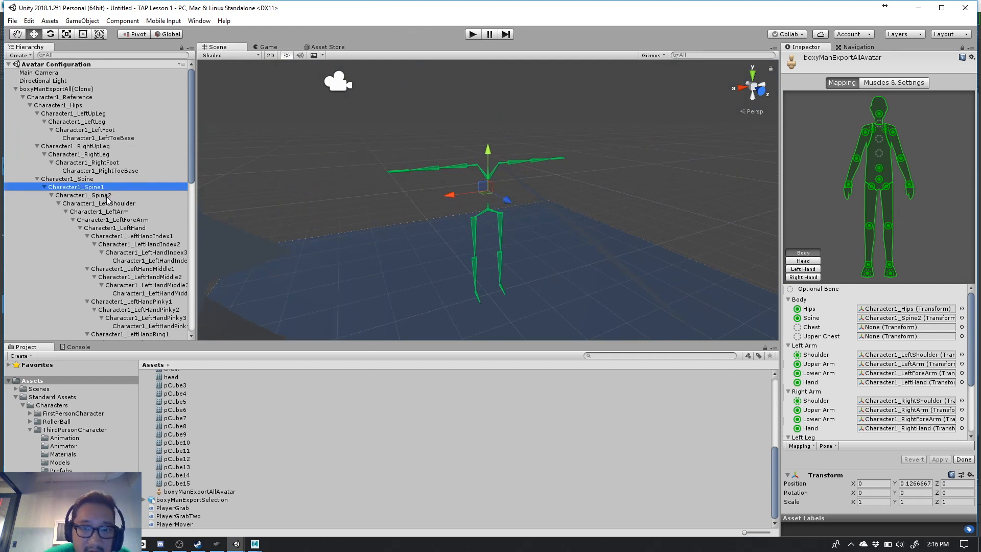
left_click(109, 203)
left_click(110, 196)
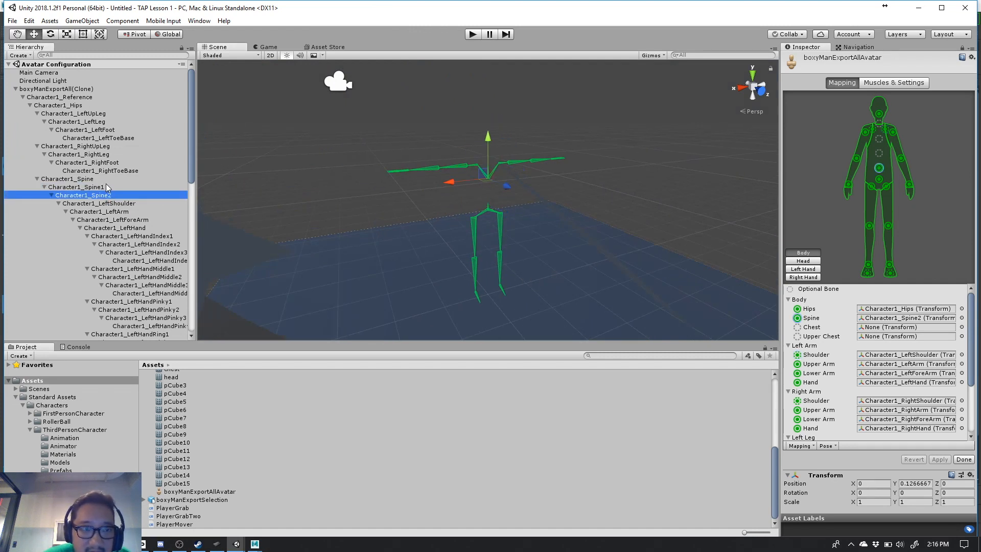
left_click(106, 188)
left_click(108, 196)
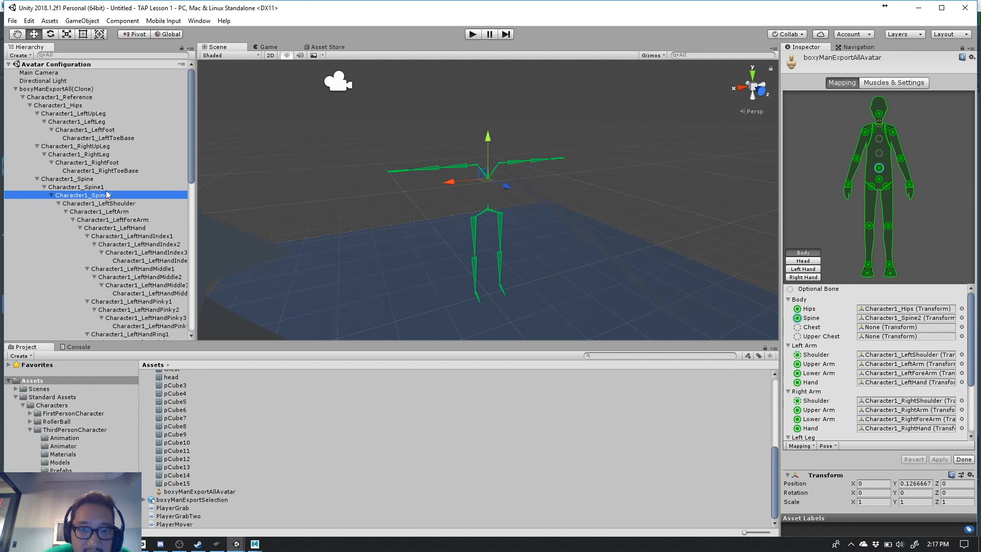
left_click(107, 189)
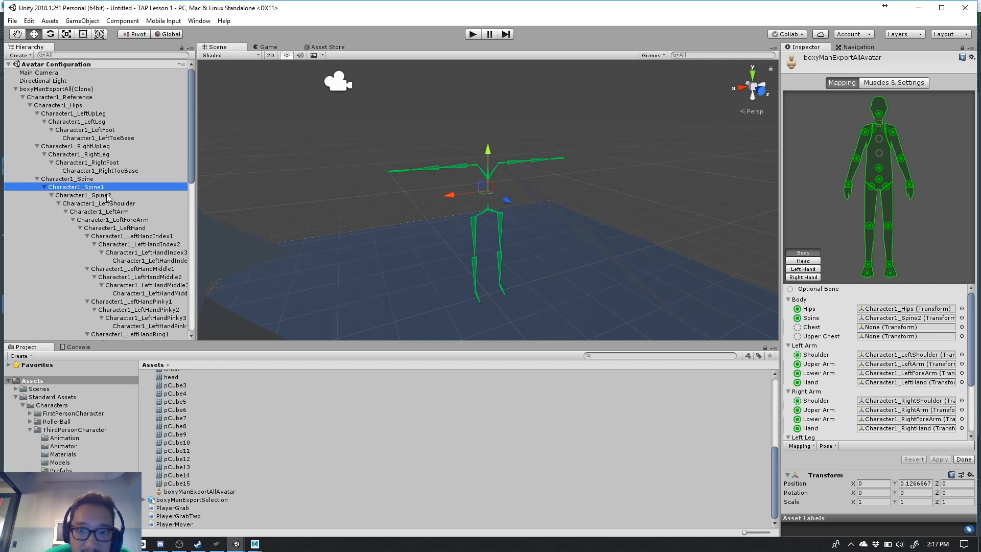
left_click(109, 196)
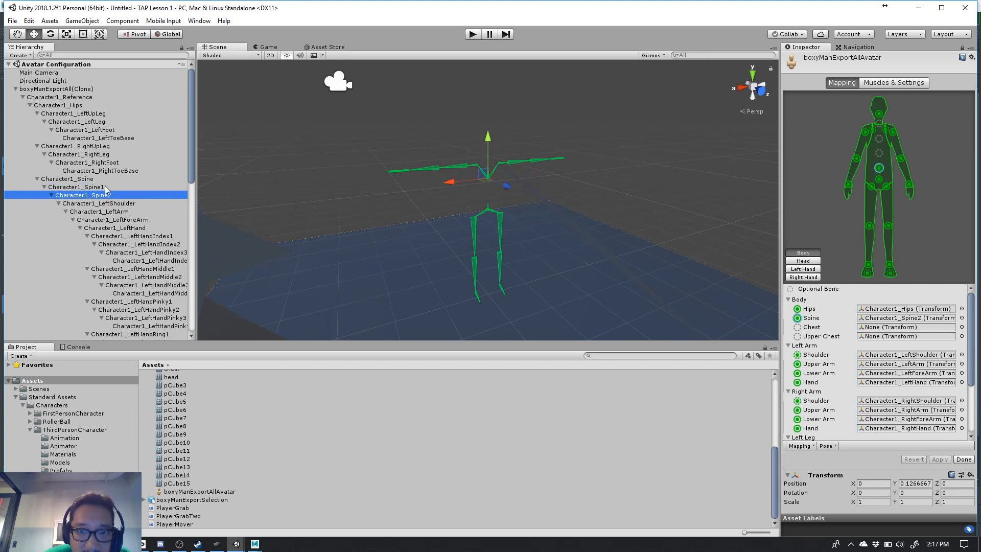
- Assign Character1_Spine1 to the avatar's Chest bone and recheck the spine joints and left shoulder on the skeleton
left_click(106, 187)
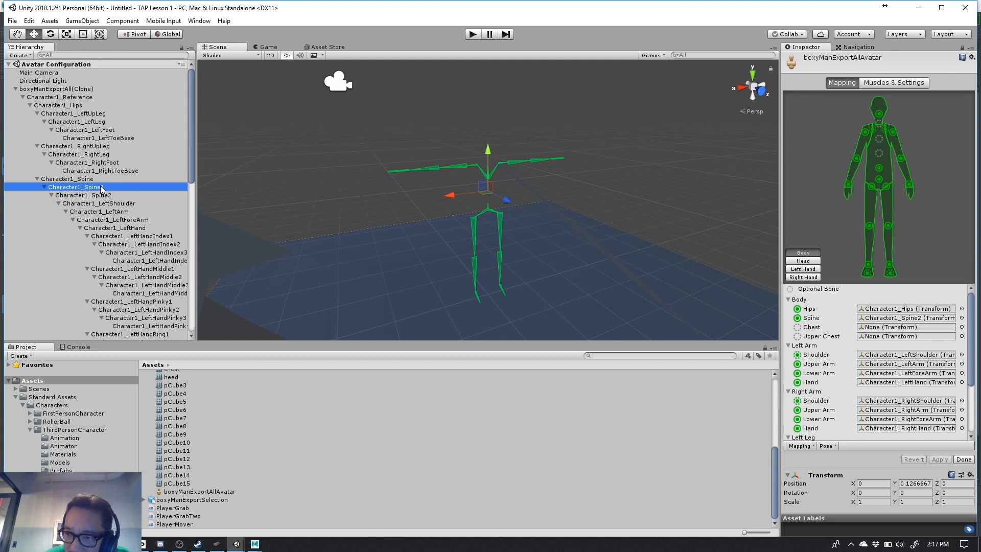
left_click_drag(95, 186, 906, 331)
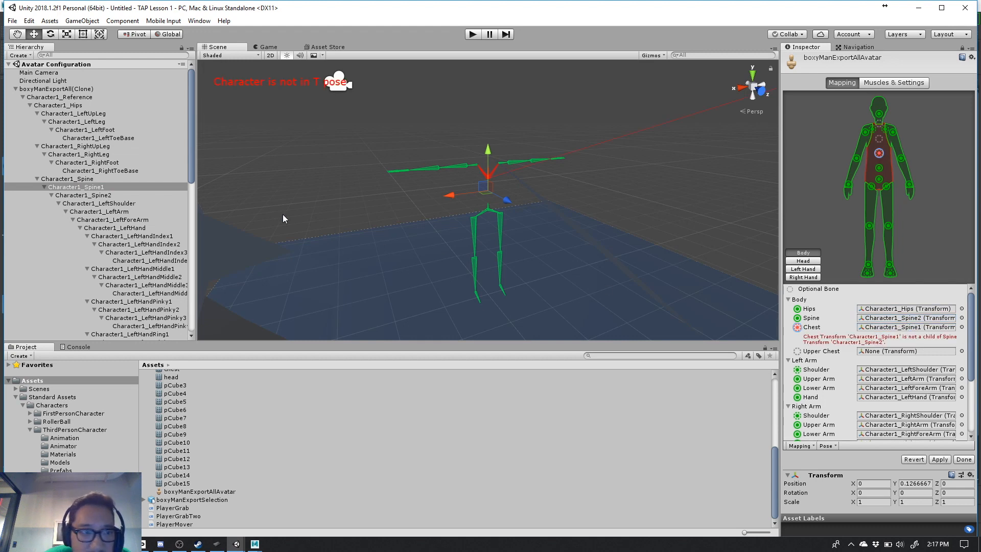
left_click(119, 195)
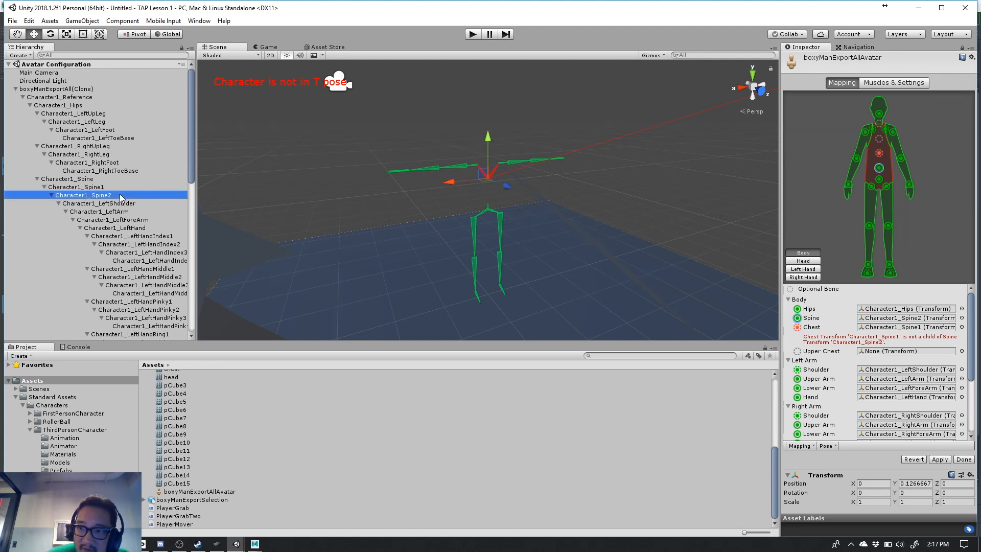
left_click(112, 187)
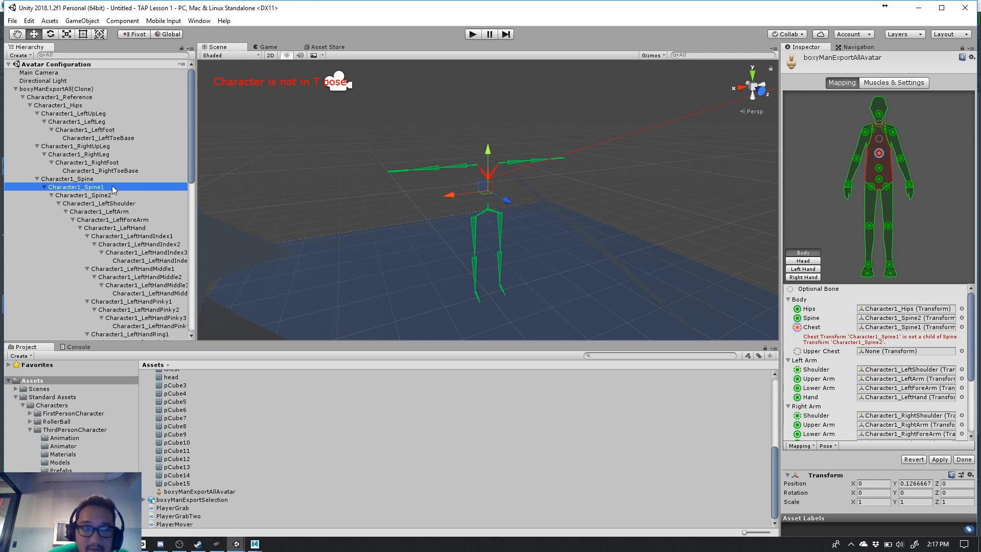
left_click(98, 179)
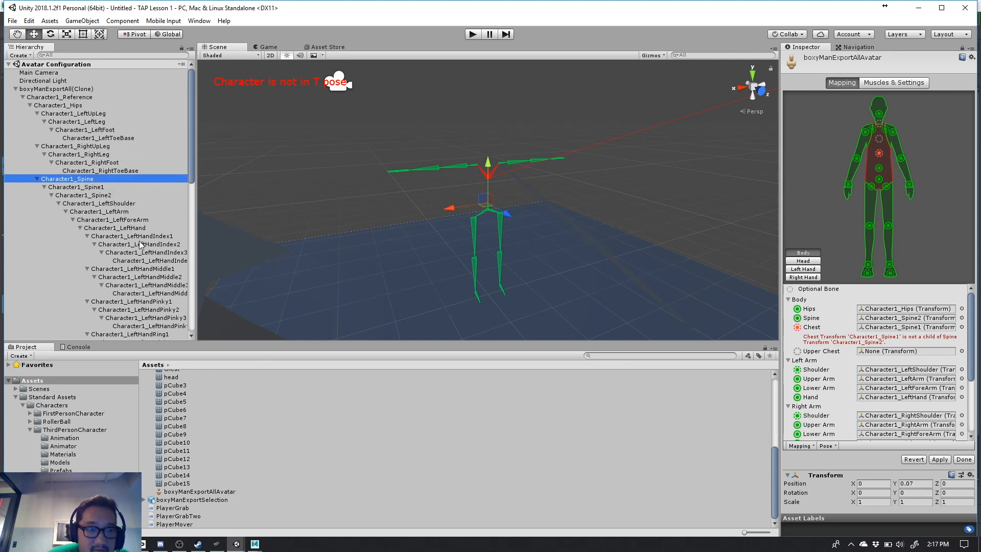
left_click(128, 204)
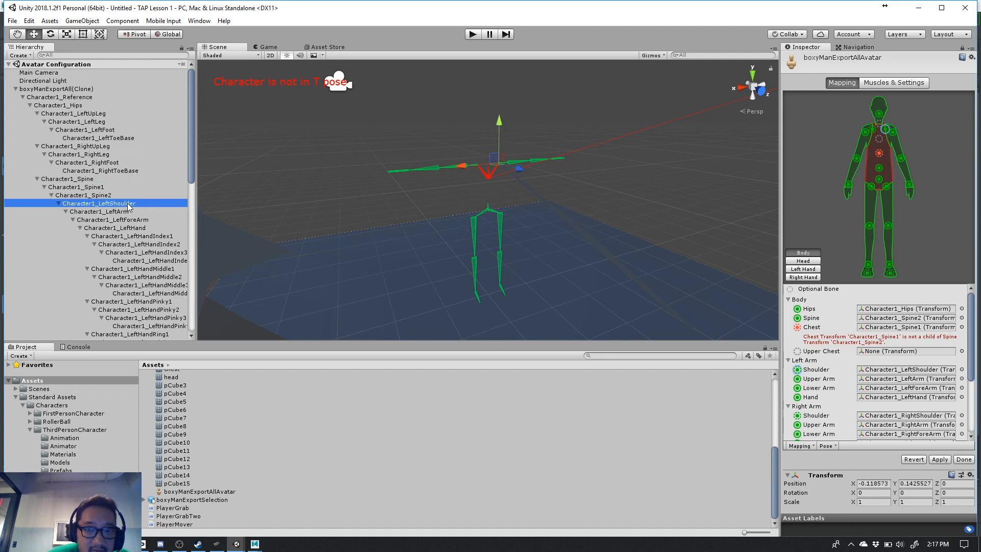
left_click(119, 197)
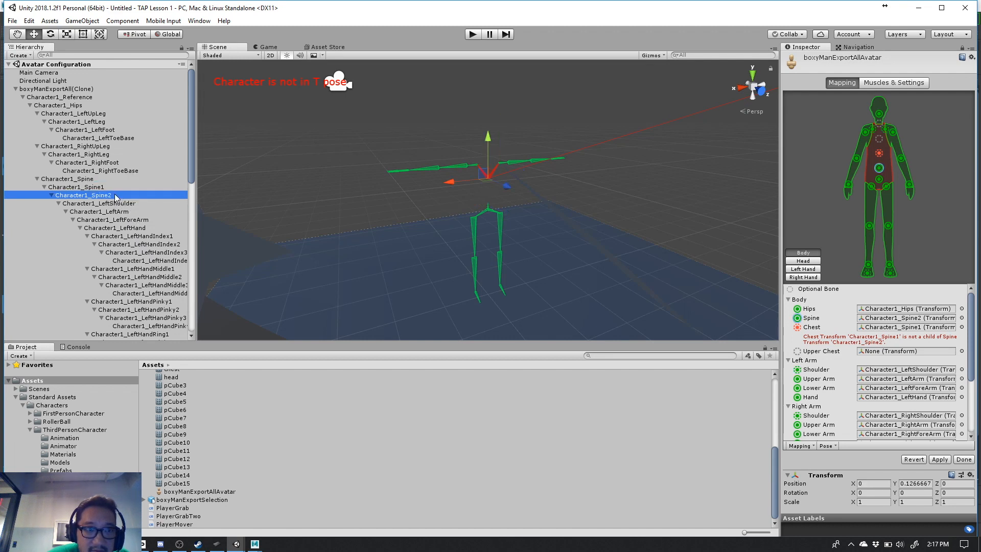
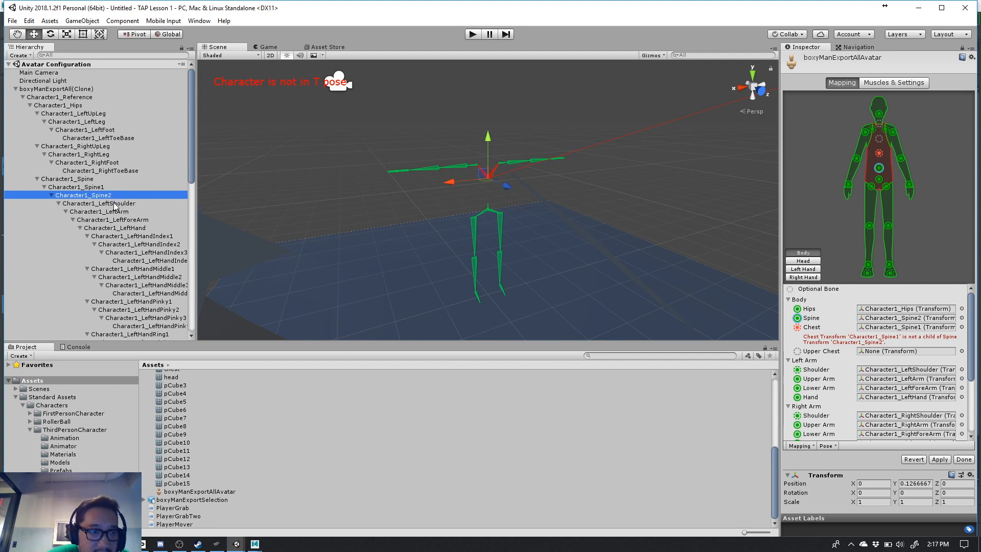
- Recheck the left shoulder and spine joints on the skeleton and assign Character1_Spine to the avatar's Spine bone
left_click(112, 204)
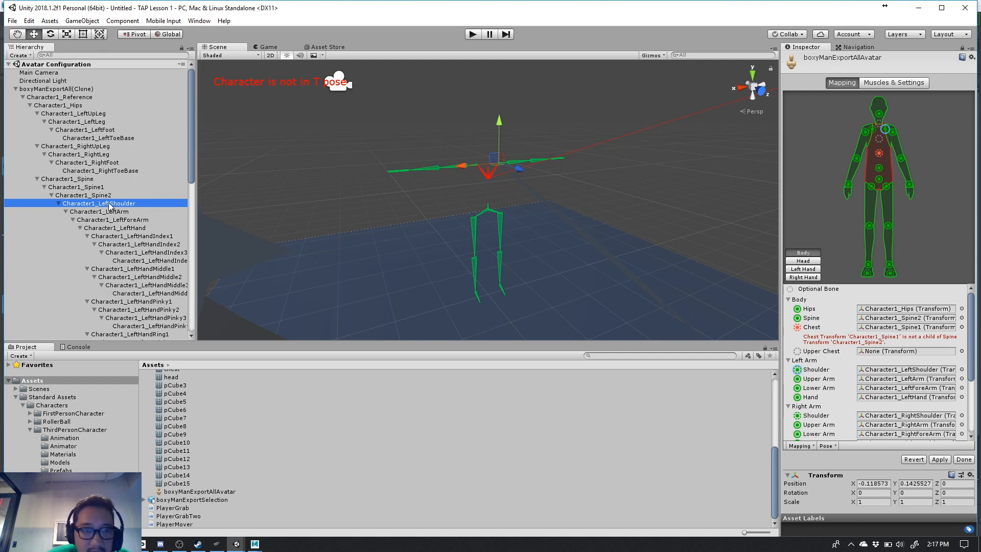
left_click(101, 195)
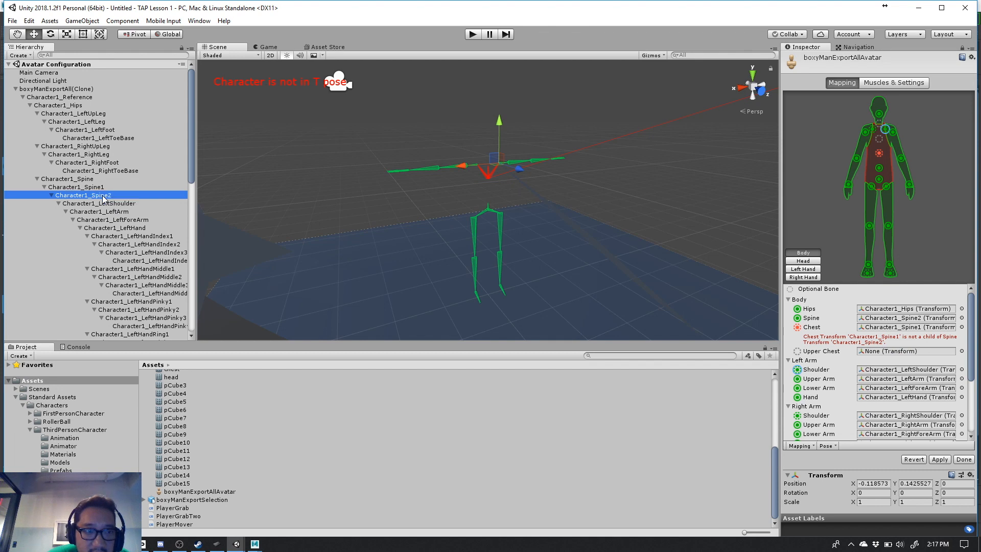
left_click(100, 188)
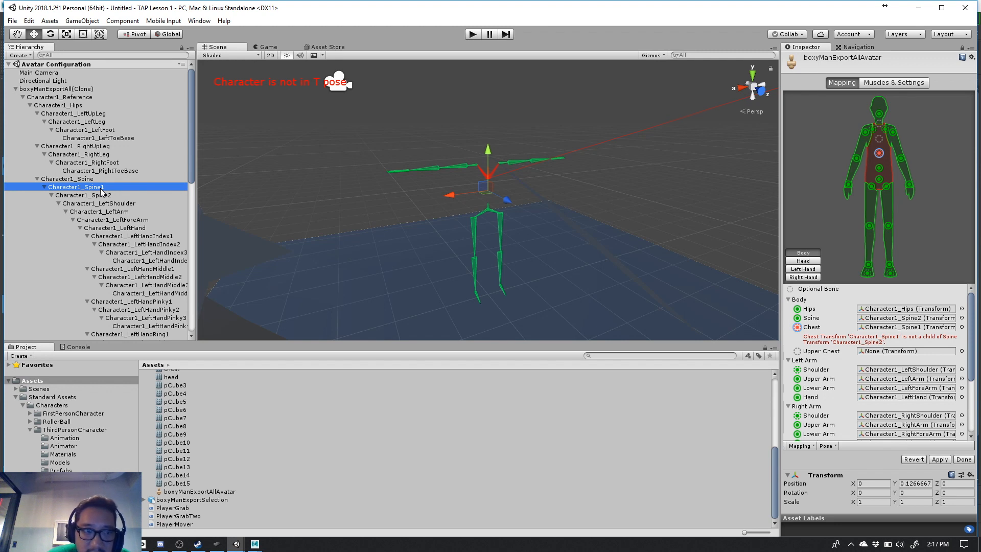
left_click(96, 180)
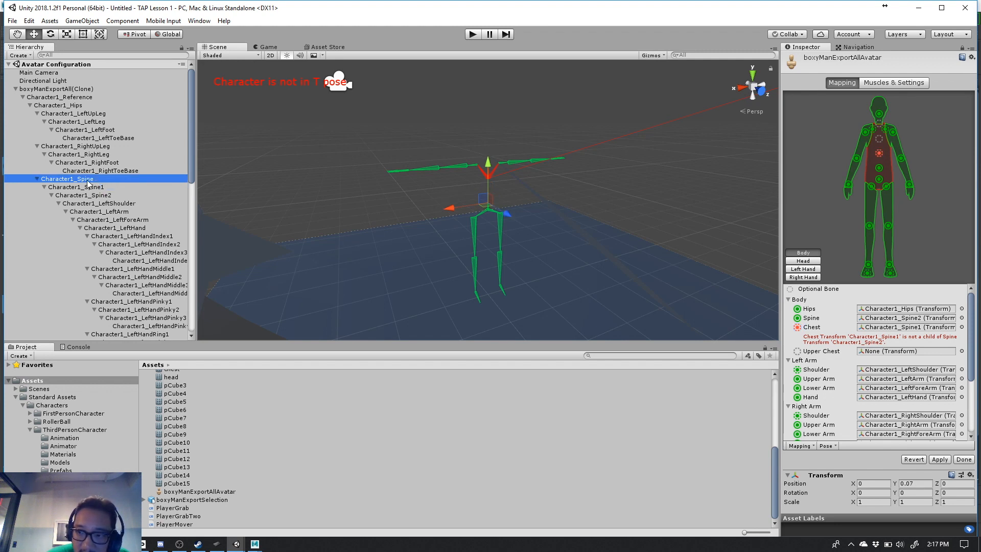
left_click_drag(87, 183, 870, 319)
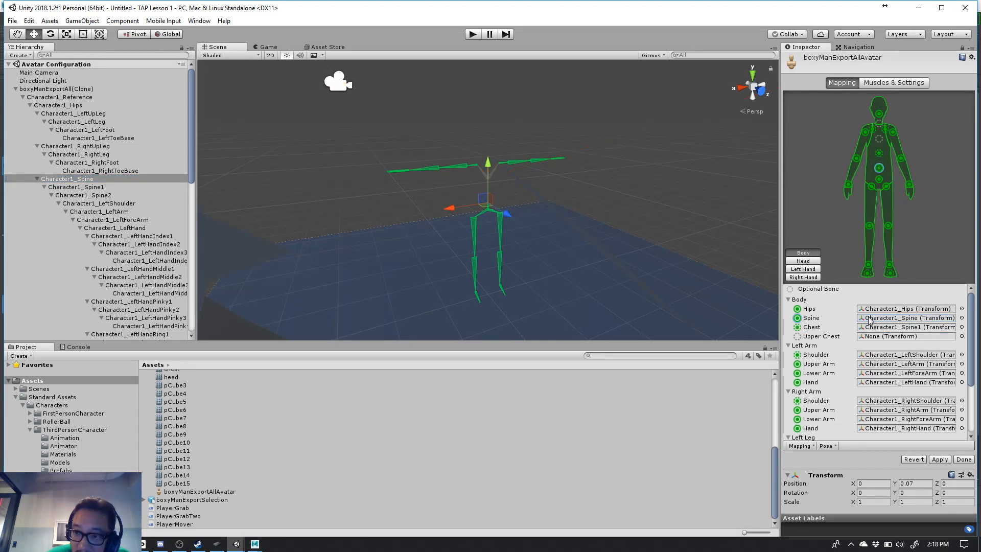
- Assign Character1_Spine2 to the avatar's Upper Chest bone, then apply the mapping and leave the avatar configuration
left_click(873, 327)
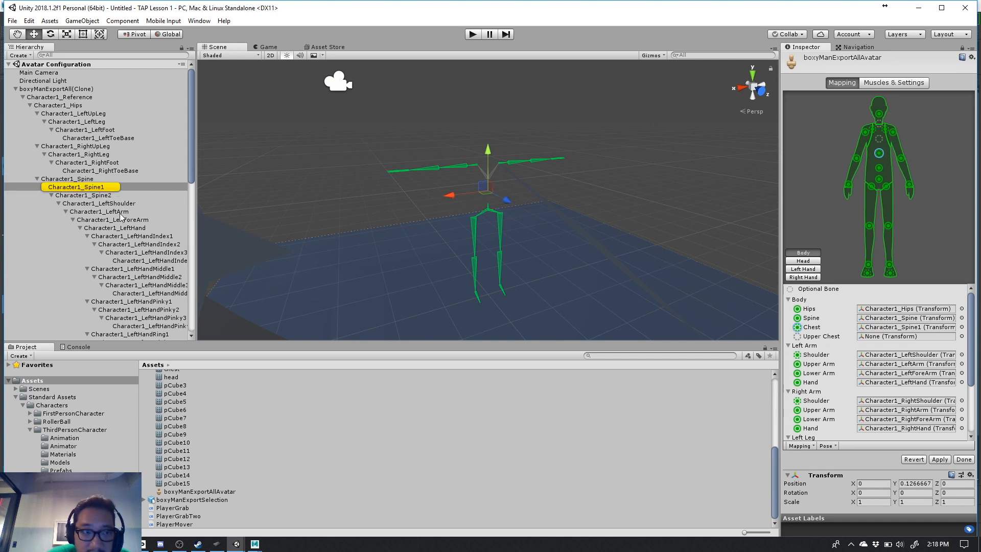
left_click_drag(98, 188, 865, 339)
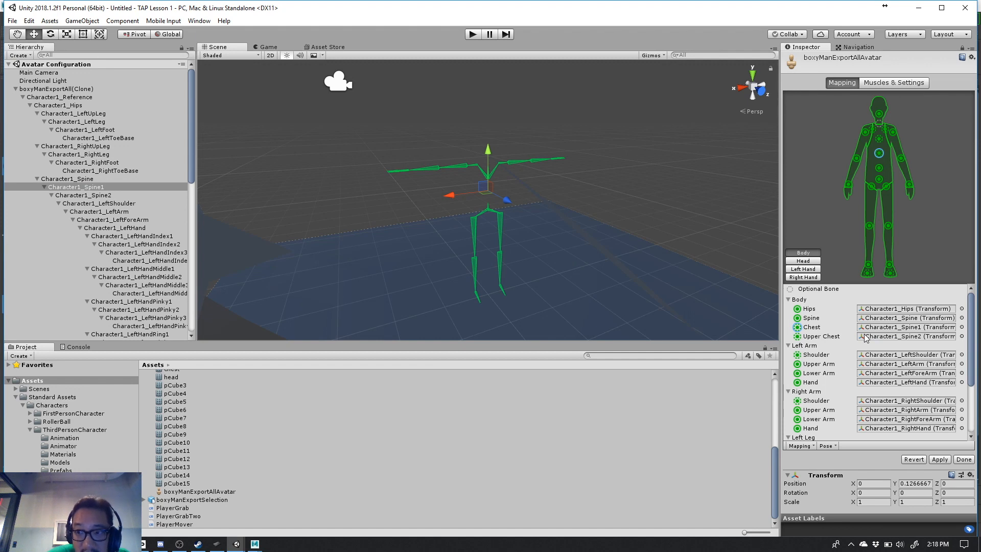
scroll(849, 344, "down", 3)
scroll(849, 343, "up", 3)
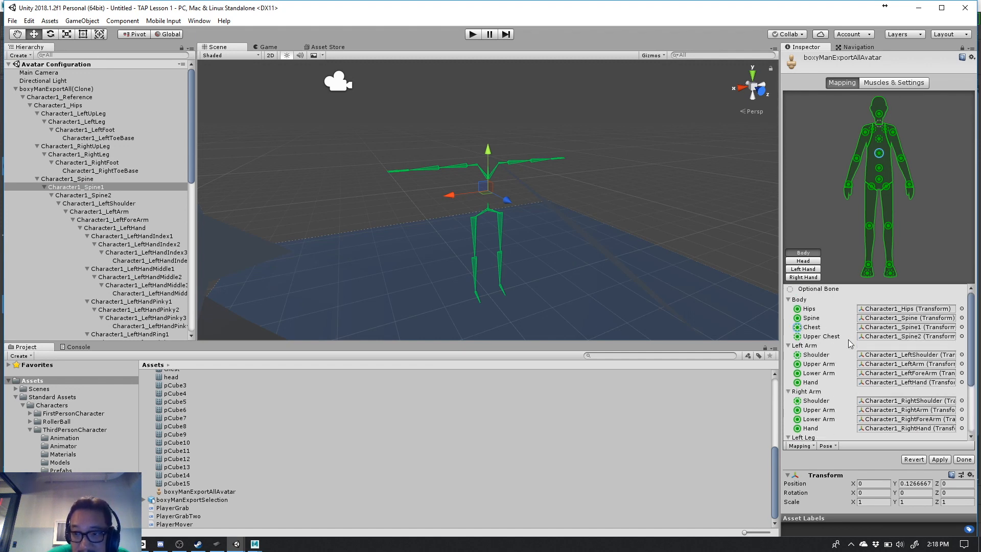
left_click(948, 460)
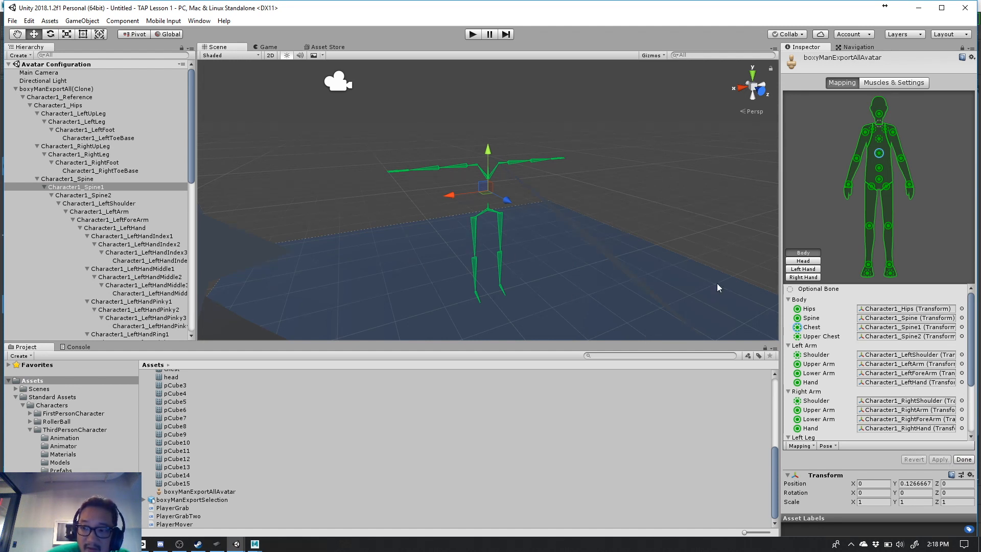
left_click(965, 461)
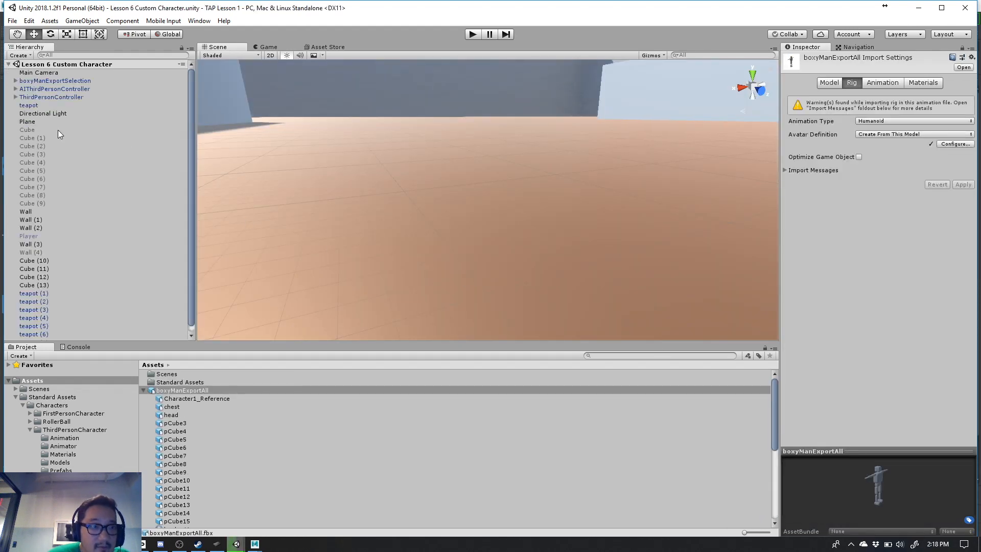
- Collapse the boxyManExportAll asset and add the model to the scene hierarchy directly below boxyManExportSelection
left_click(50, 81)
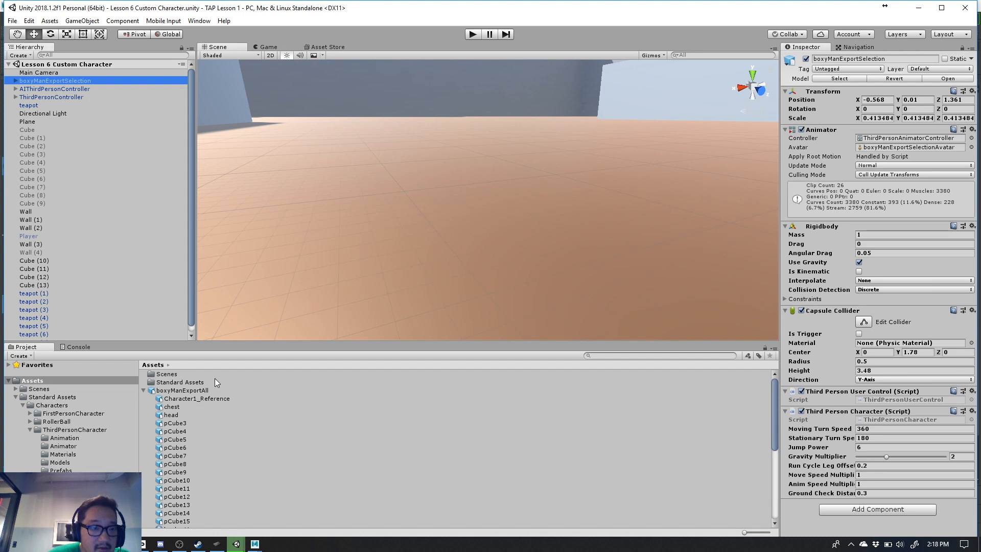
left_click(143, 391)
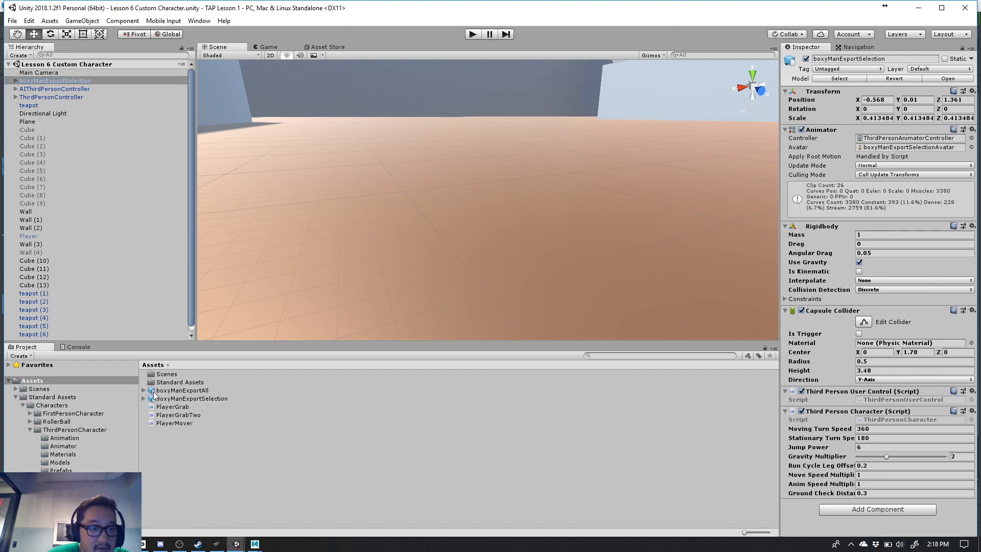
mouse_move(153, 395)
left_mouse_down()
mouse_move(109, 278)
mouse_move(109, 186)
mouse_move(66, 78)
left_mouse_up()
left_click(65, 75)
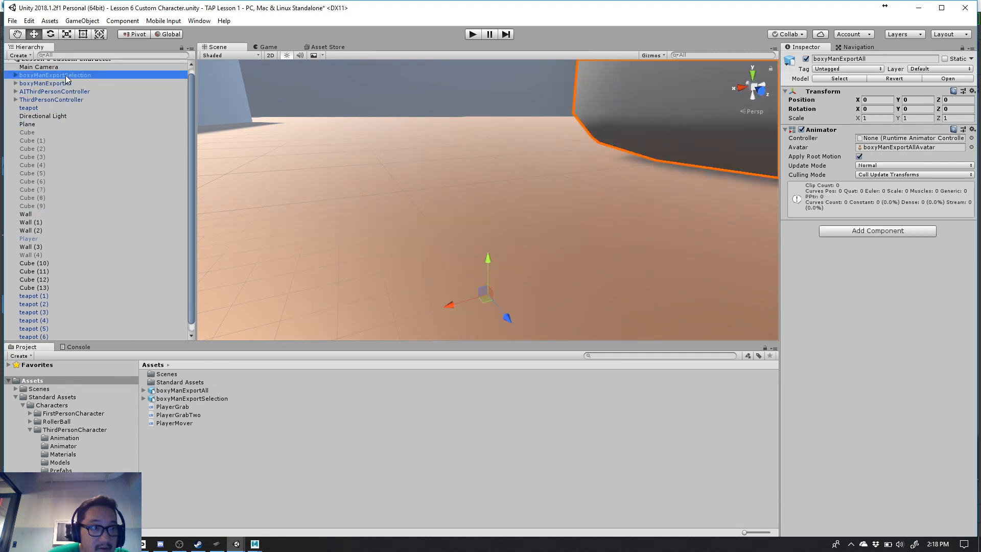
scroll(76, 102, "up", 1)
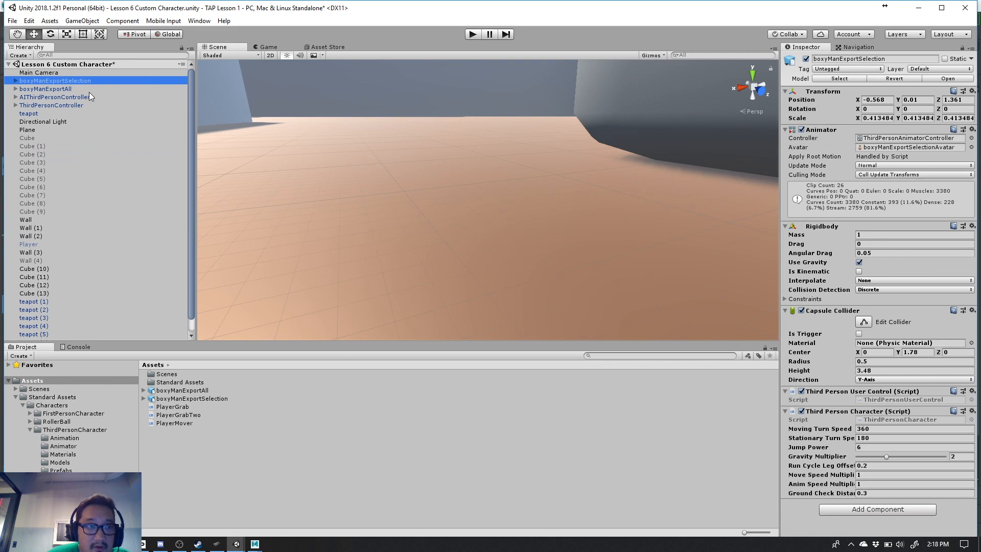
- Compare the Animator settings of both boxy characters and assign ThirdPersonAnimatorController as the controller of boxyManExportAll
left_click(87, 88)
left_click(85, 81)
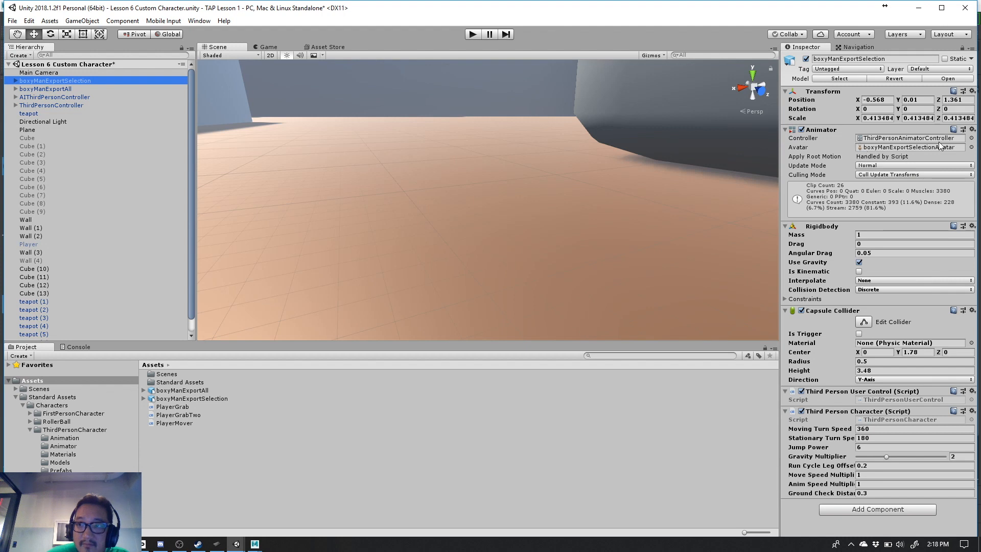
left_click(50, 90)
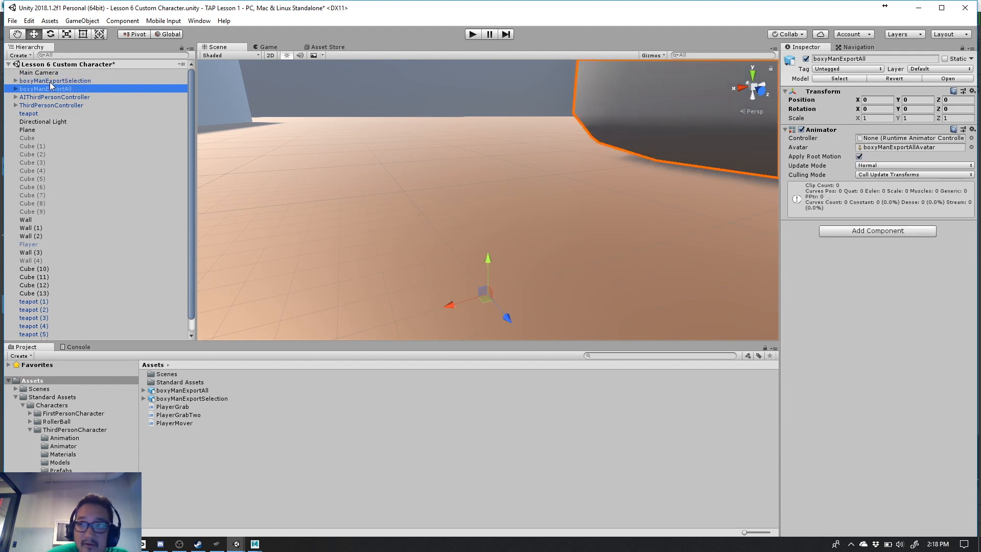
left_click(50, 82)
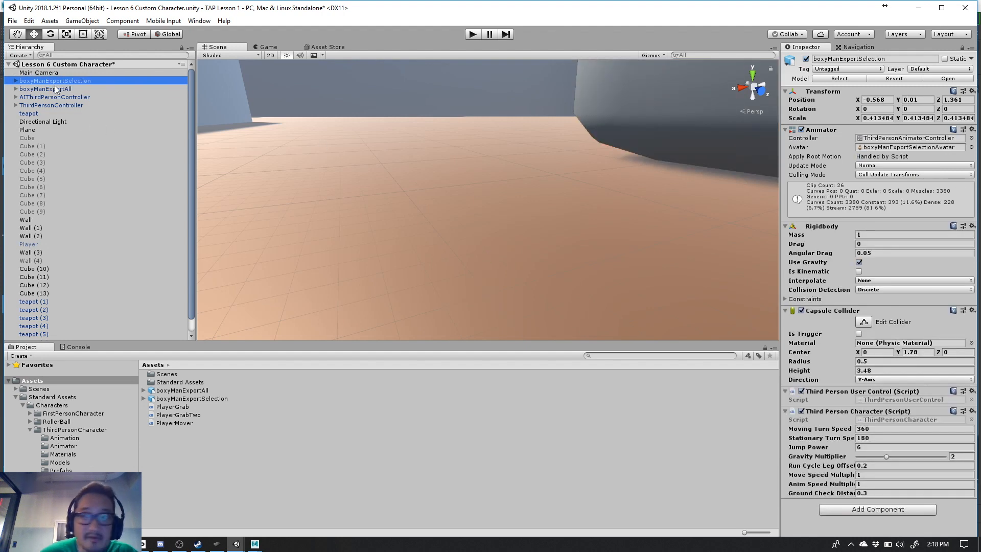
left_click(56, 90)
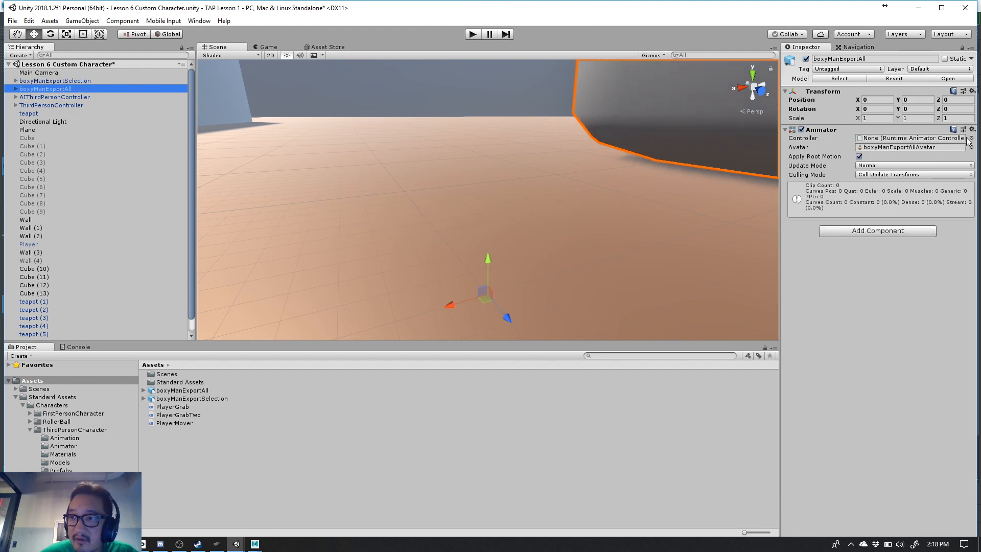
left_click(970, 138)
left_click(99, 51)
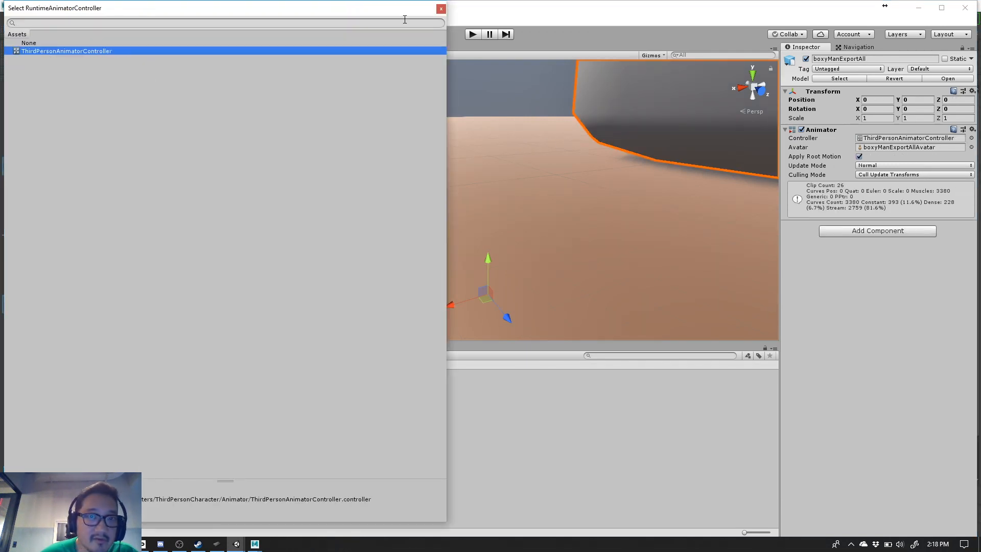
left_click(441, 8)
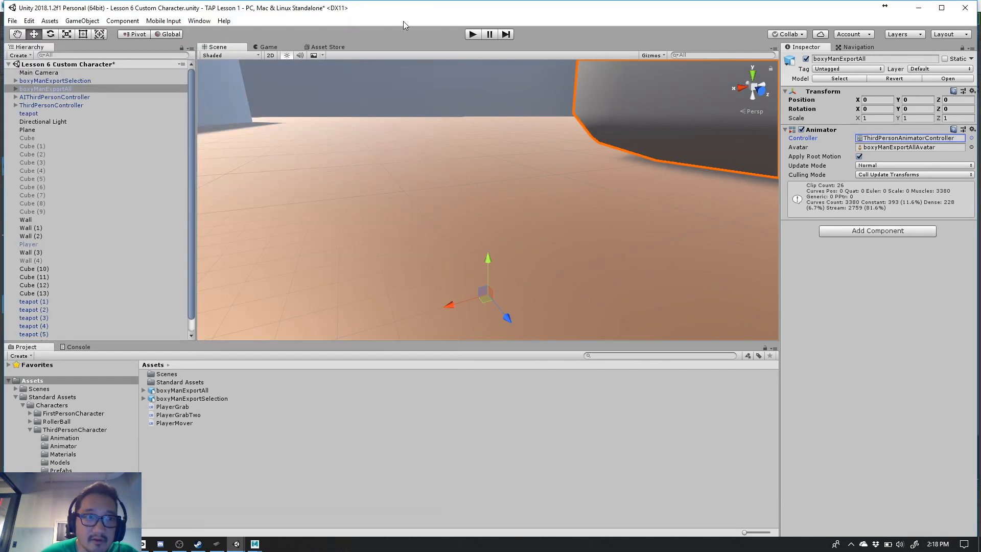
- Check the scripts on boxyManExportSelection and add the Third Person User Control component to boxyManExportAll
left_click(74, 81)
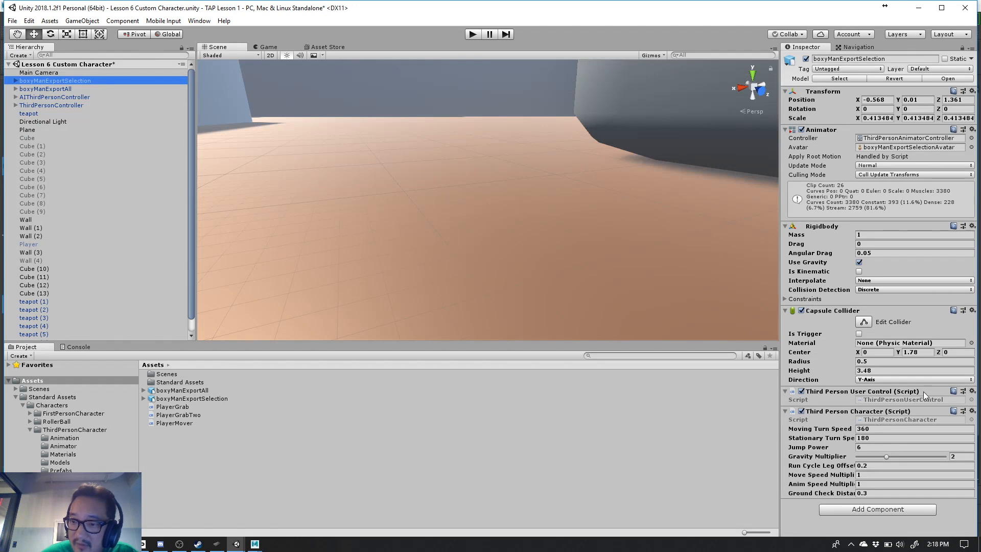
left_click(84, 88)
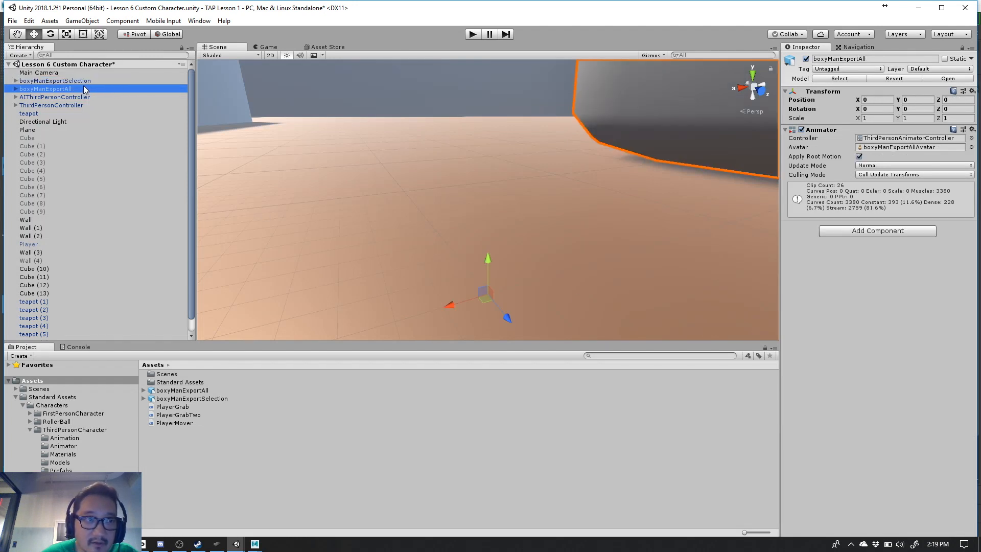
left_click(852, 233)
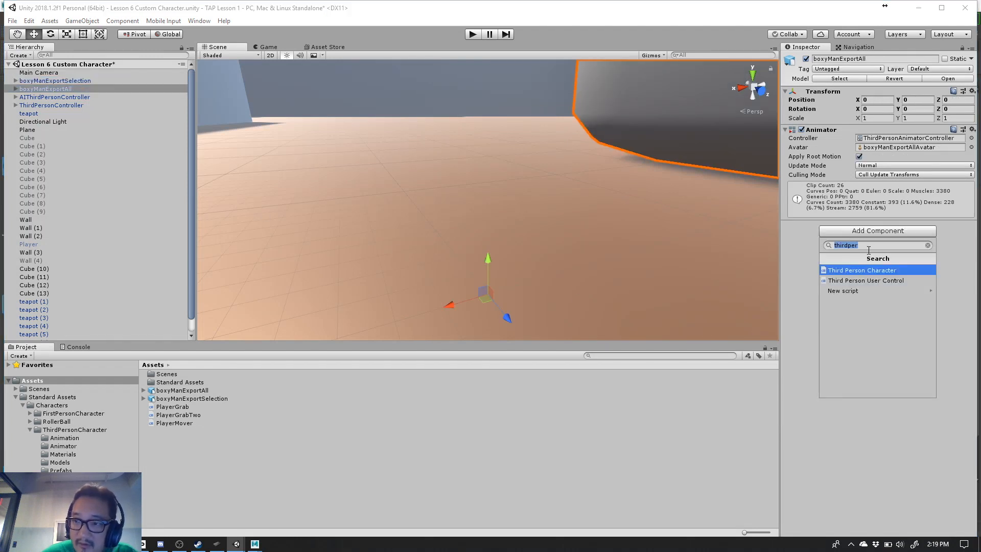
left_click(880, 281)
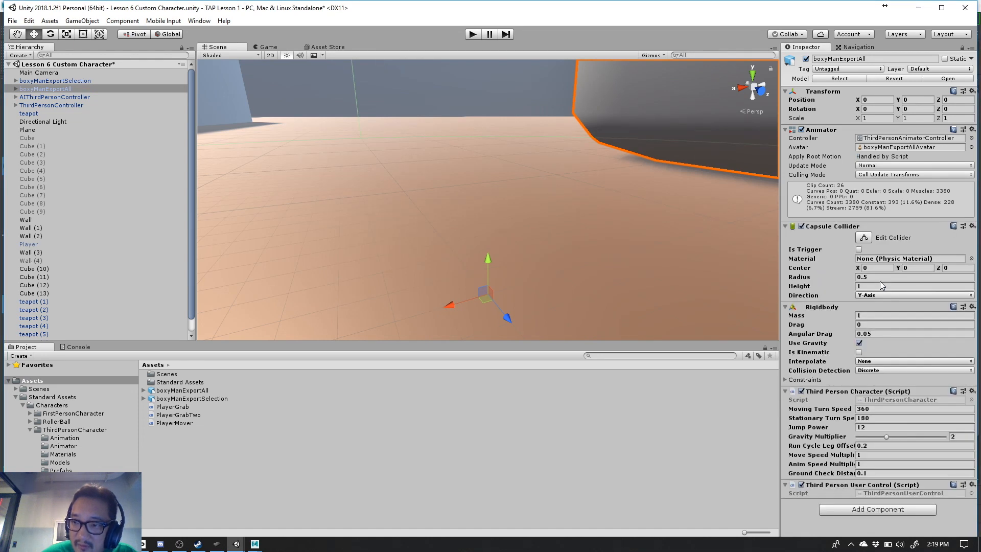
- Compare both boxy characters in the scene and copy the Transform component values of boxyManExportSelection onto boxyManExportAll
left_click(87, 81)
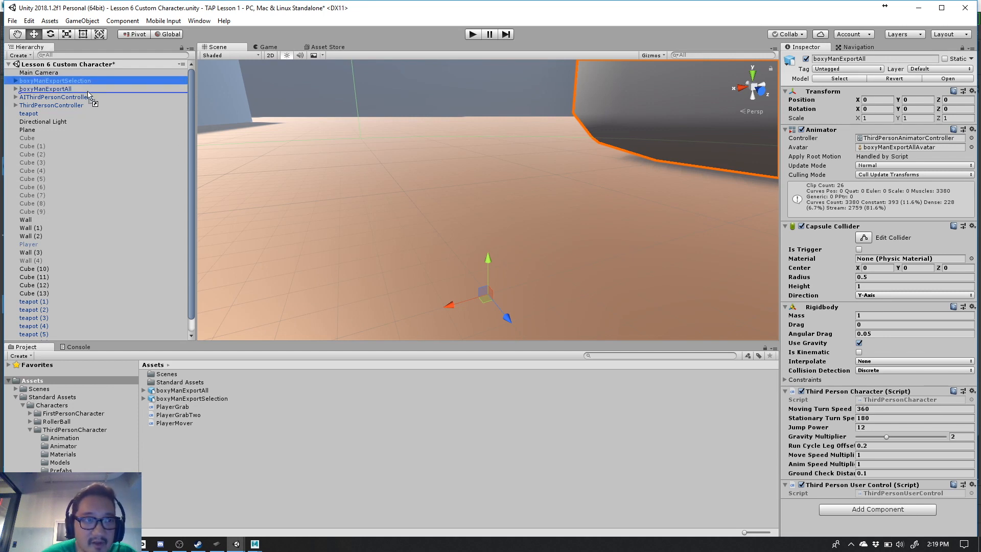
left_click(87, 89)
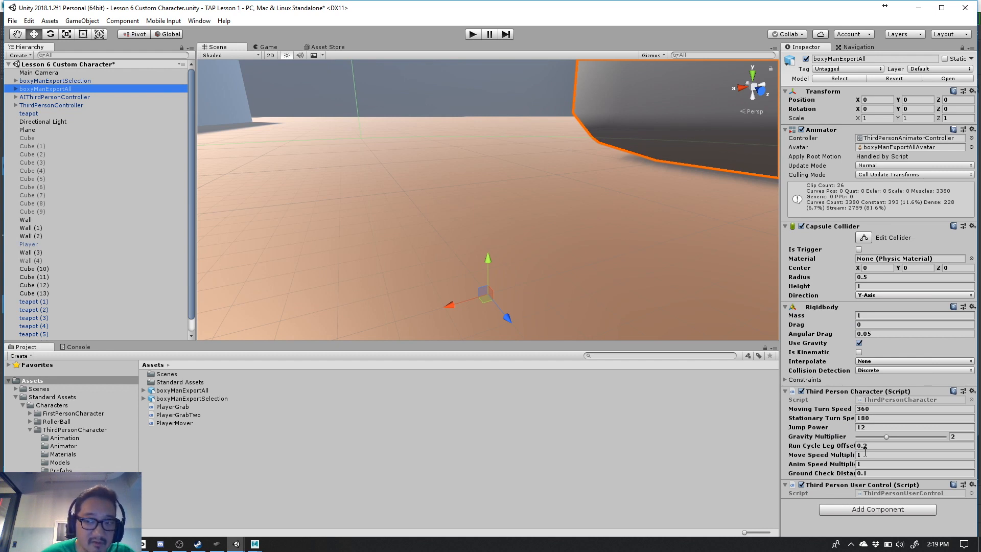
left_click(102, 80)
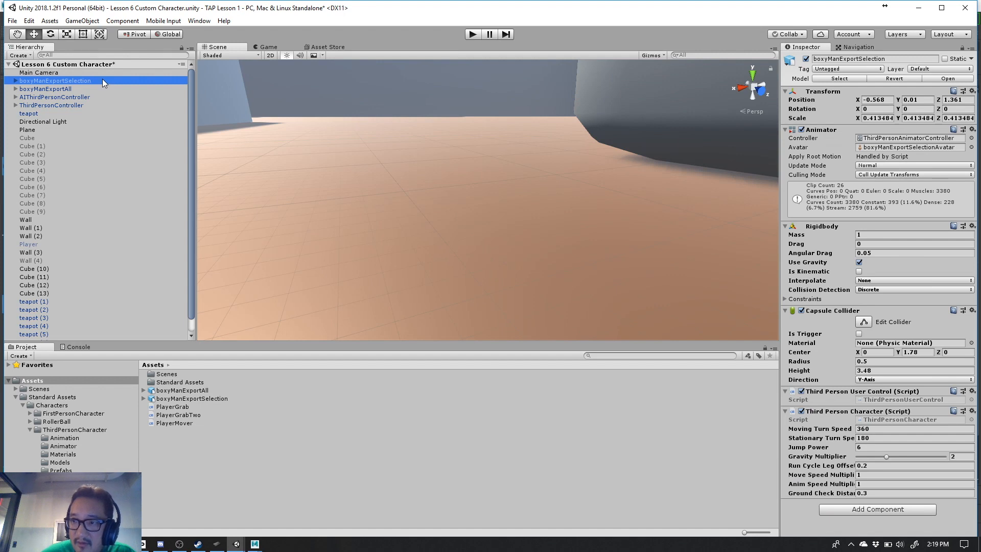
key("f")
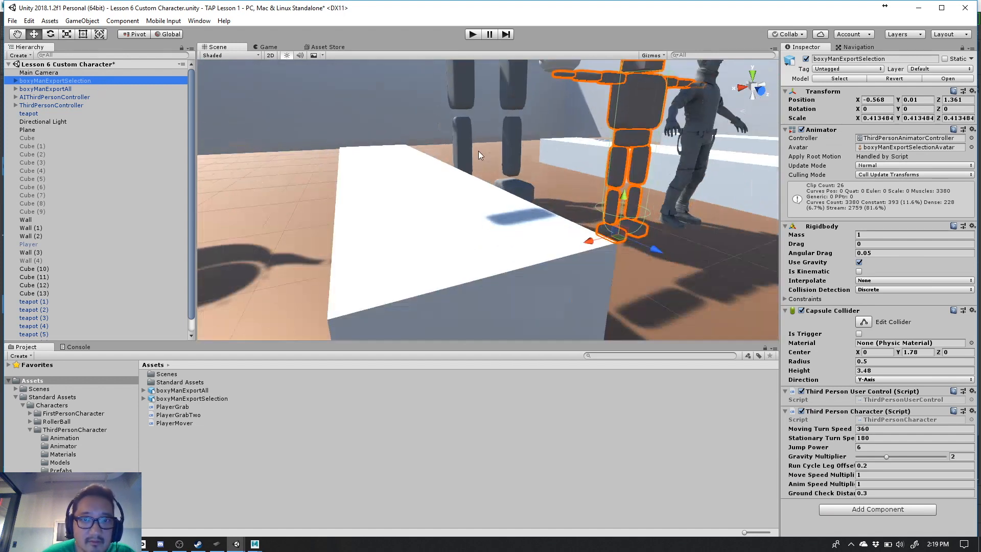
scroll(478, 151, "down", 3)
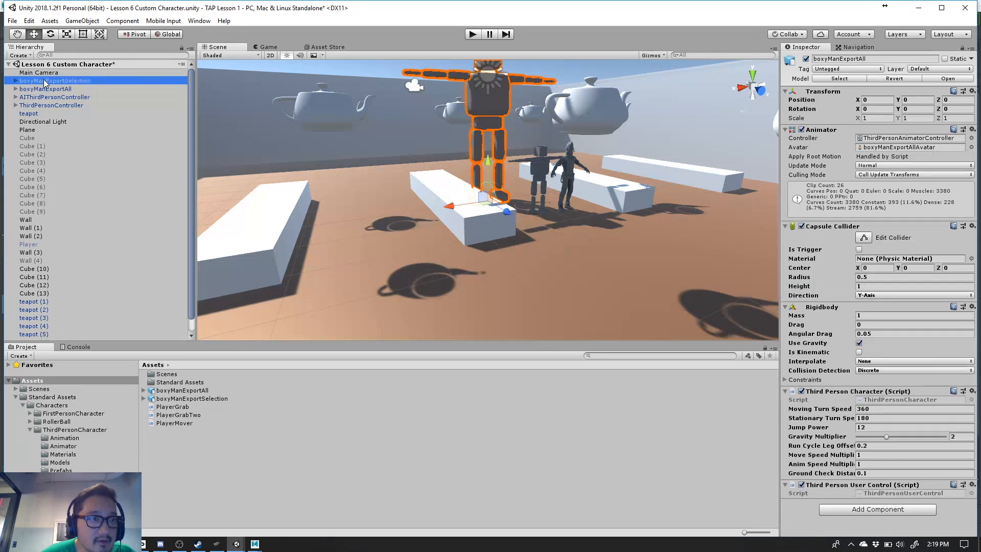
left_click(973, 91)
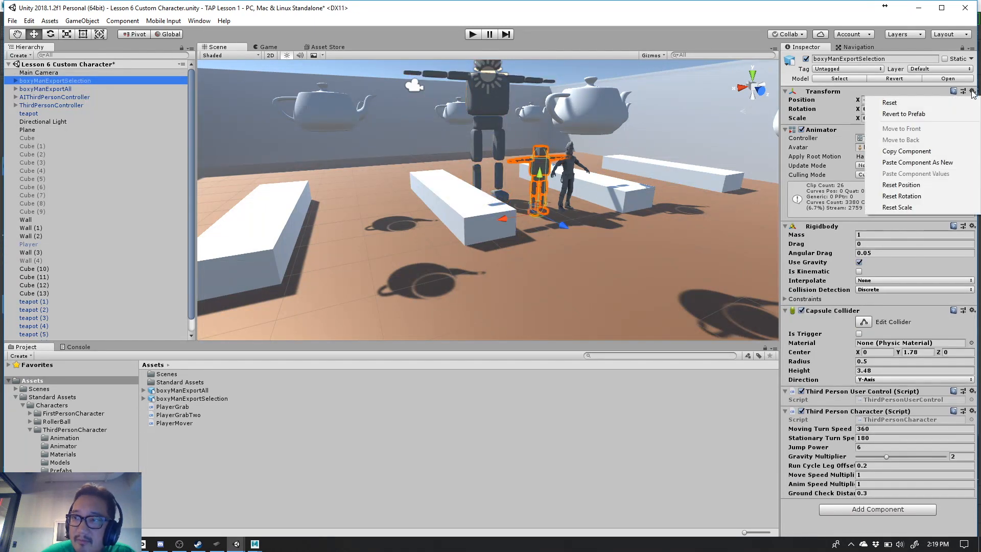
left_click(937, 152)
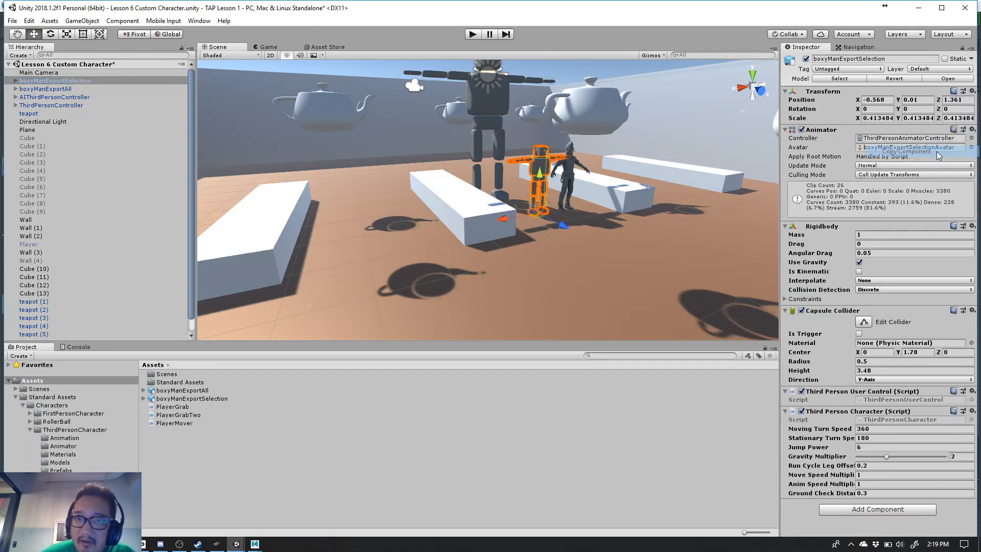
left_click(77, 89)
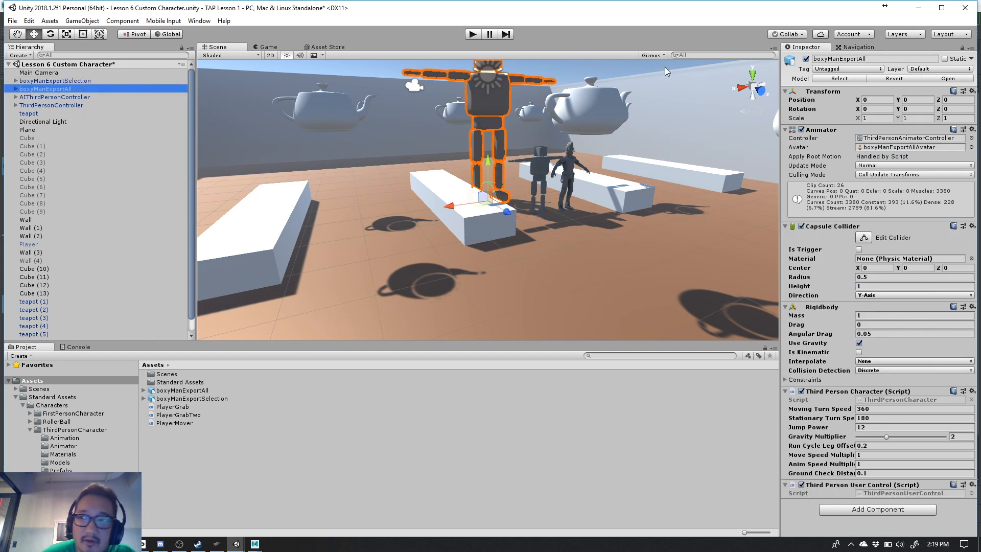
left_click(970, 92)
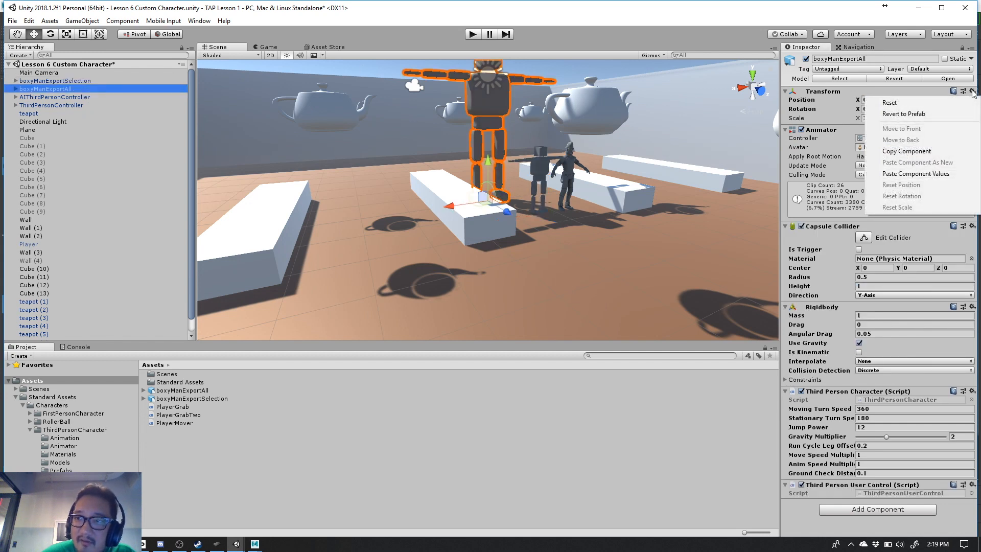
left_click(962, 175)
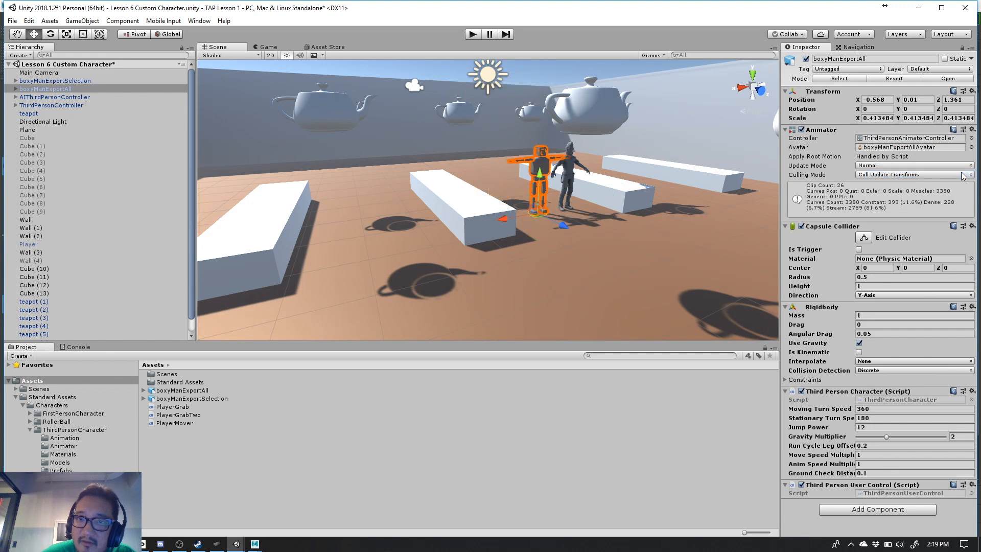
left_click(32, 90)
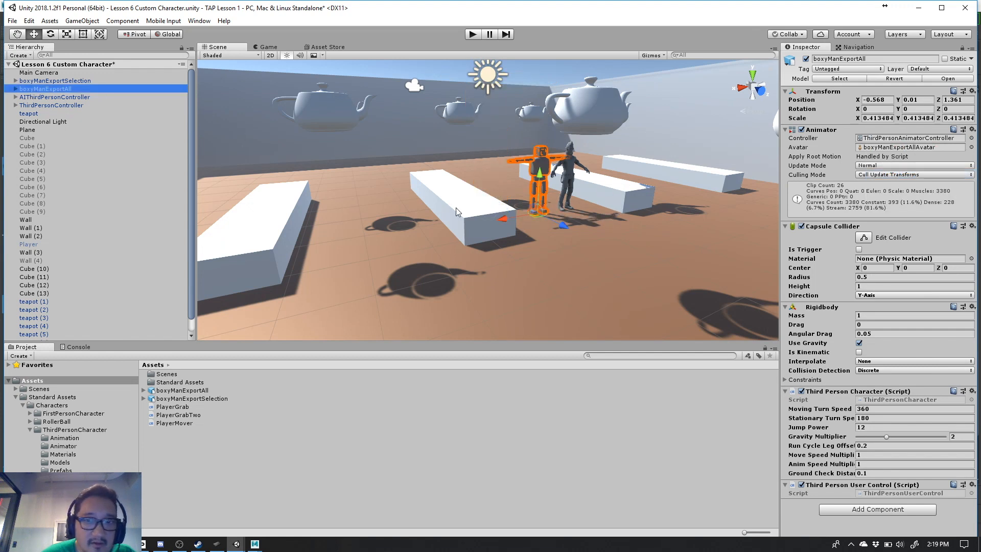
- Move boxyManExportAll along Z to about -0.1 and copy the Capsule Collider values of boxyManExportSelection onto it
left_click_drag(563, 222, 532, 203)
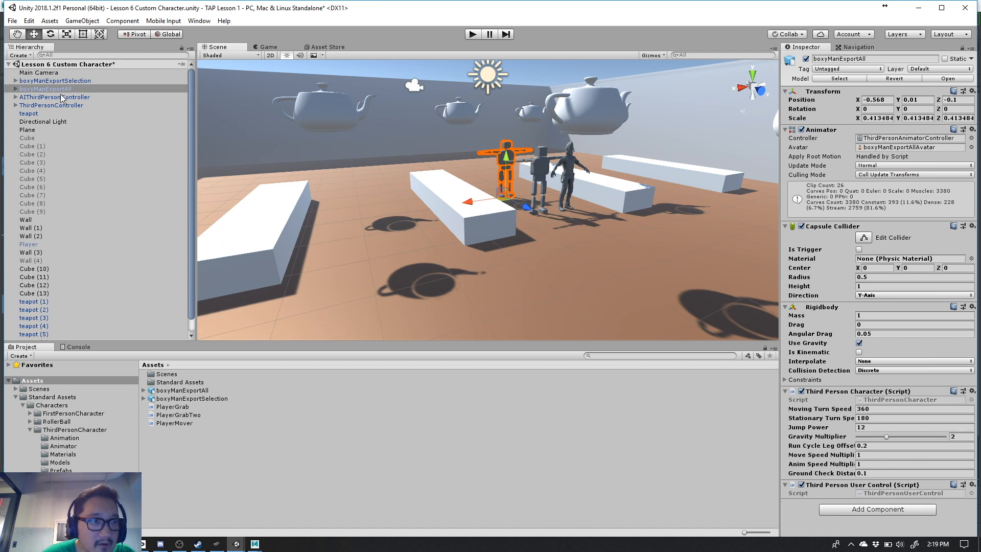
left_click(59, 82)
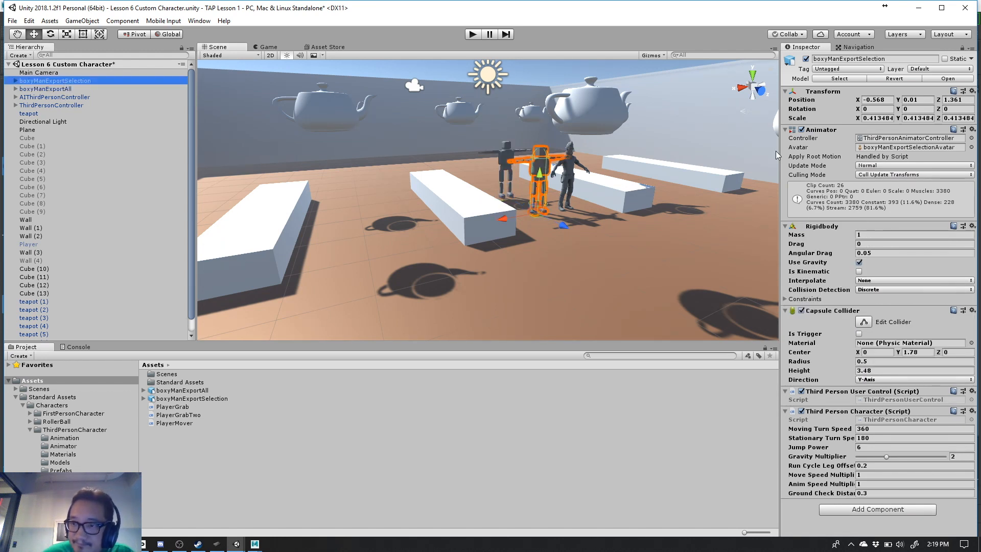
left_click(972, 310)
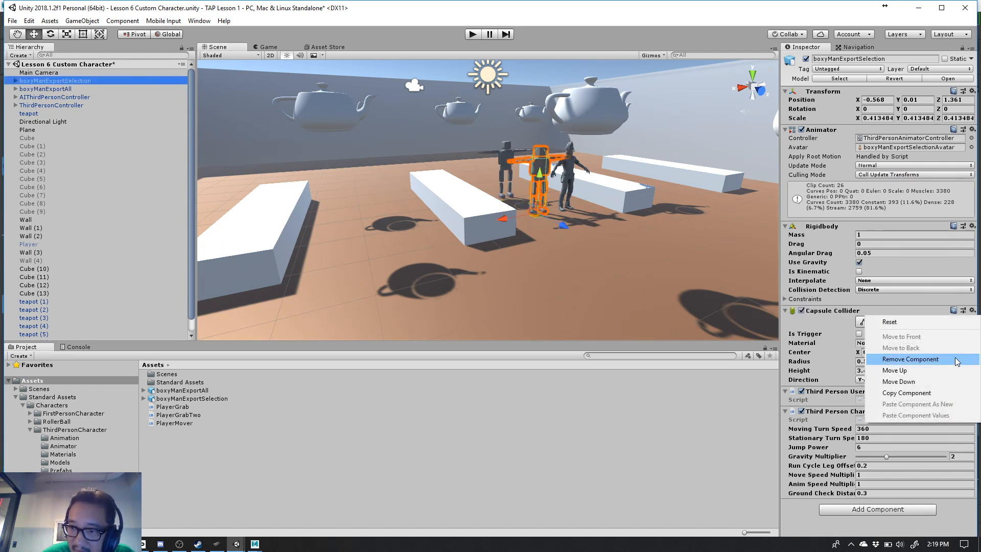
left_click(954, 392)
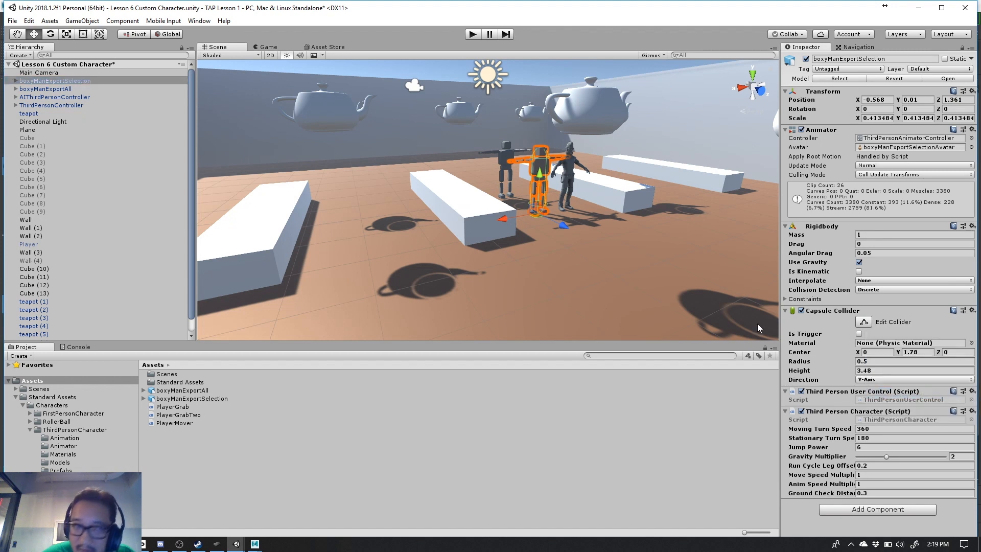
left_click(59, 90)
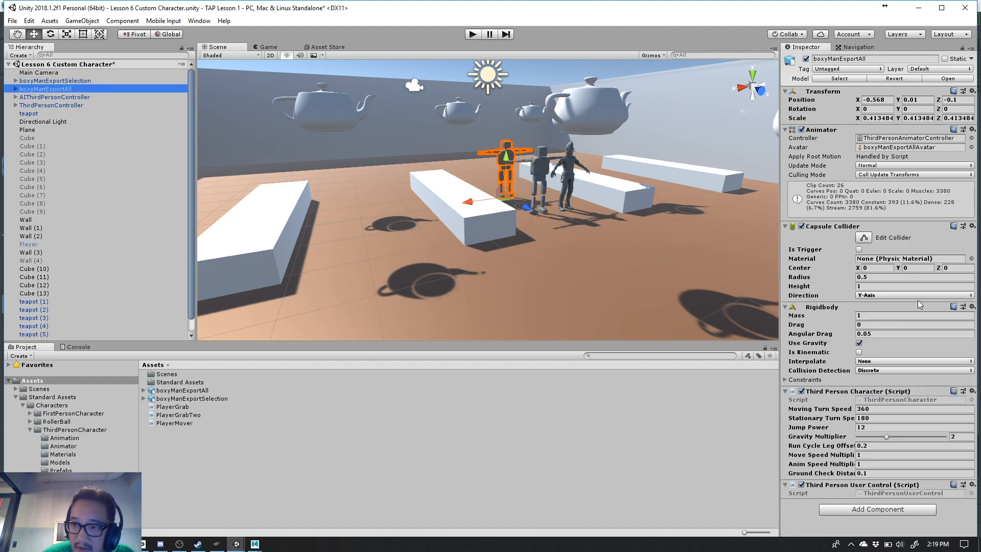
left_click(972, 226)
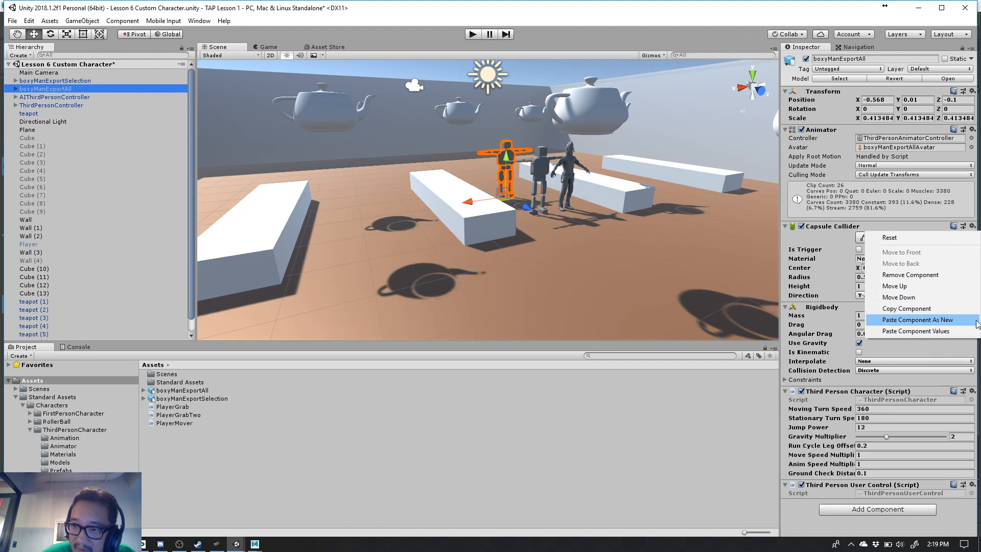
left_click(963, 330)
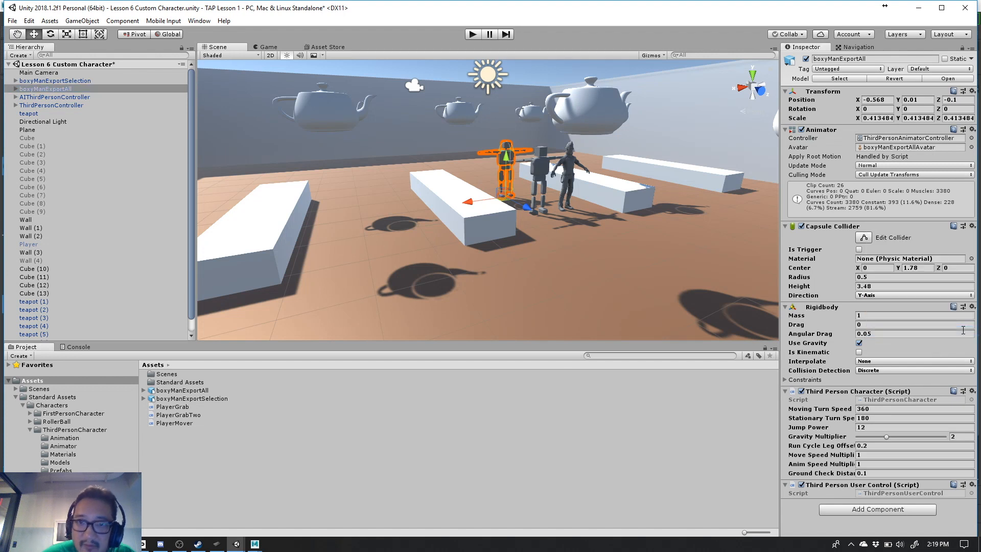
- Copy the Third Person Character script values of boxyManExportSelection onto the same component of boxyManExportAll
left_click(95, 87)
left_click(77, 80)
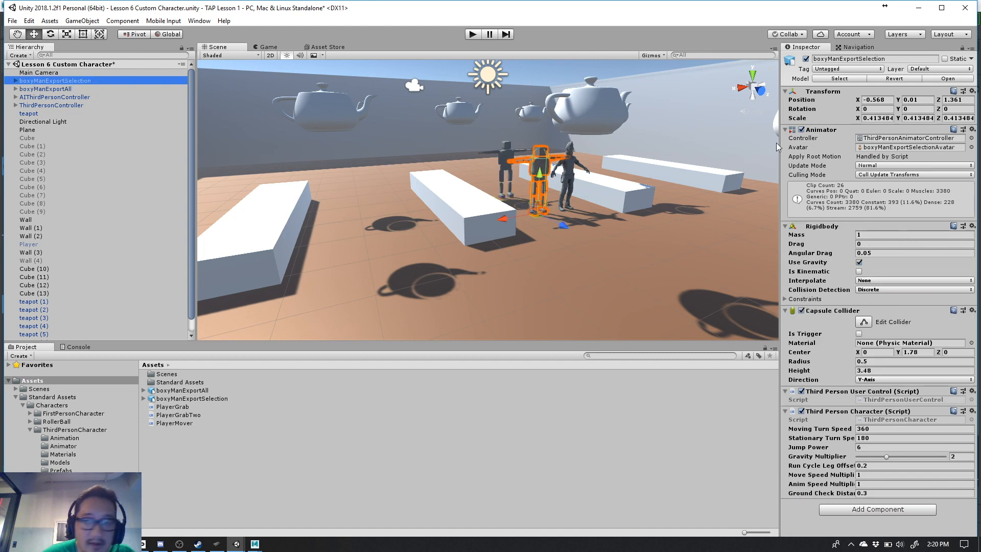
left_click(972, 412)
left_click(953, 493)
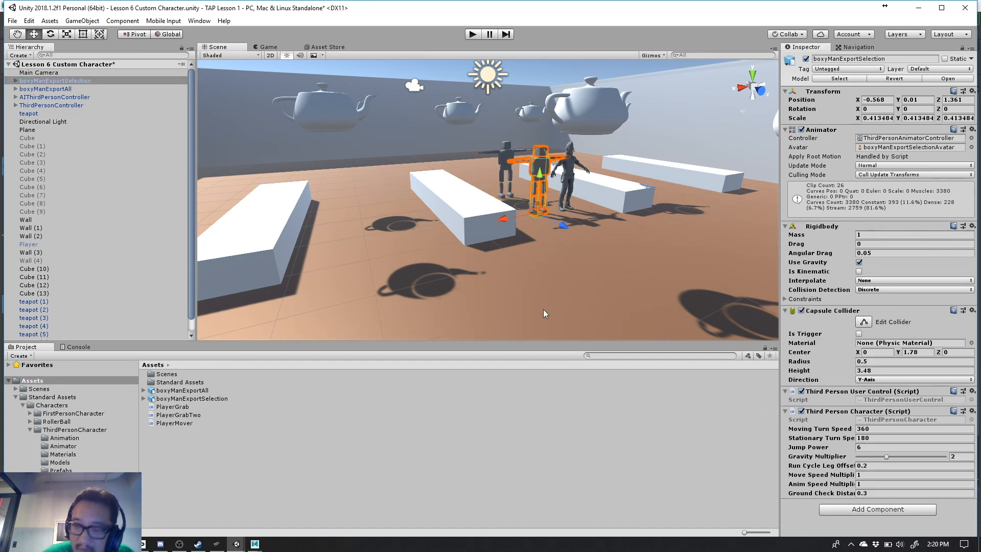
left_click(63, 89)
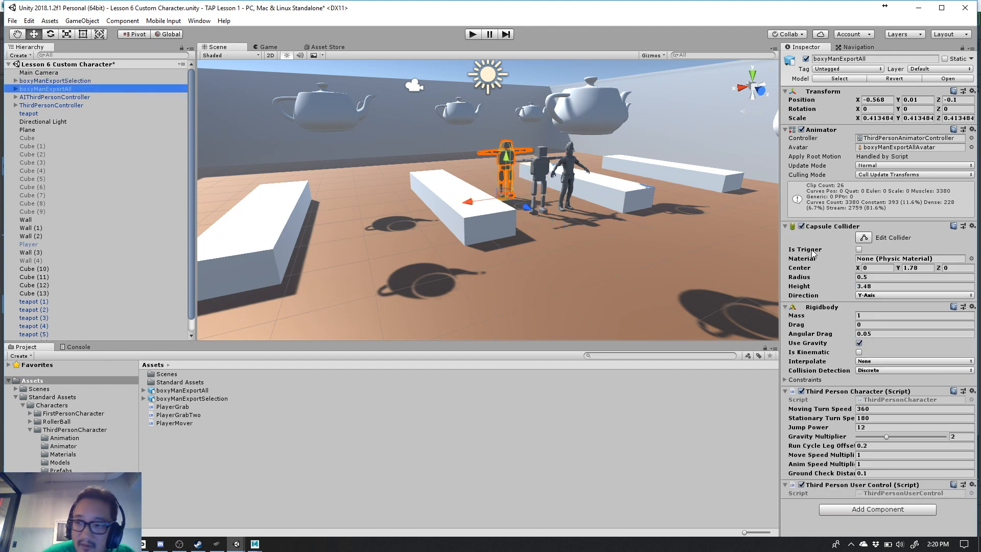
left_click(972, 391)
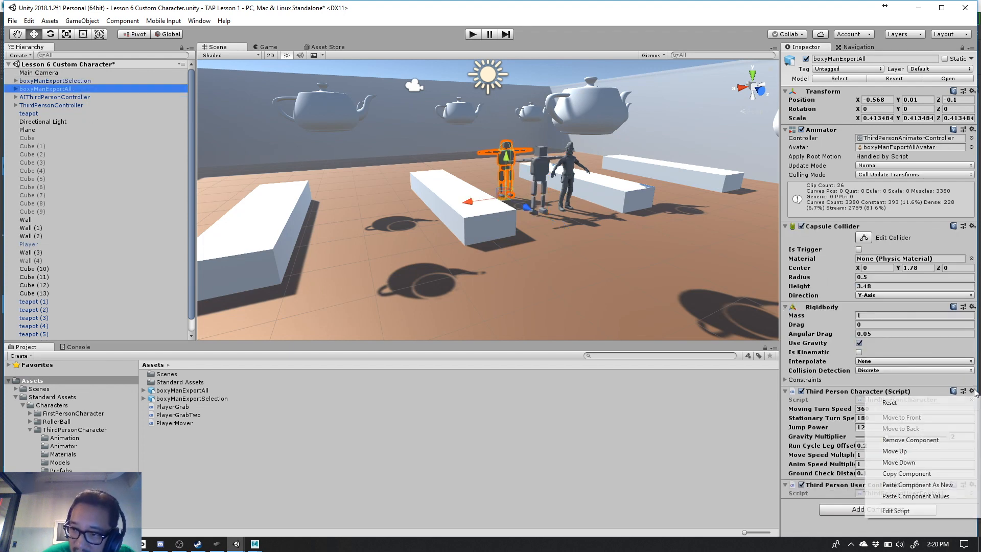
left_click(950, 496)
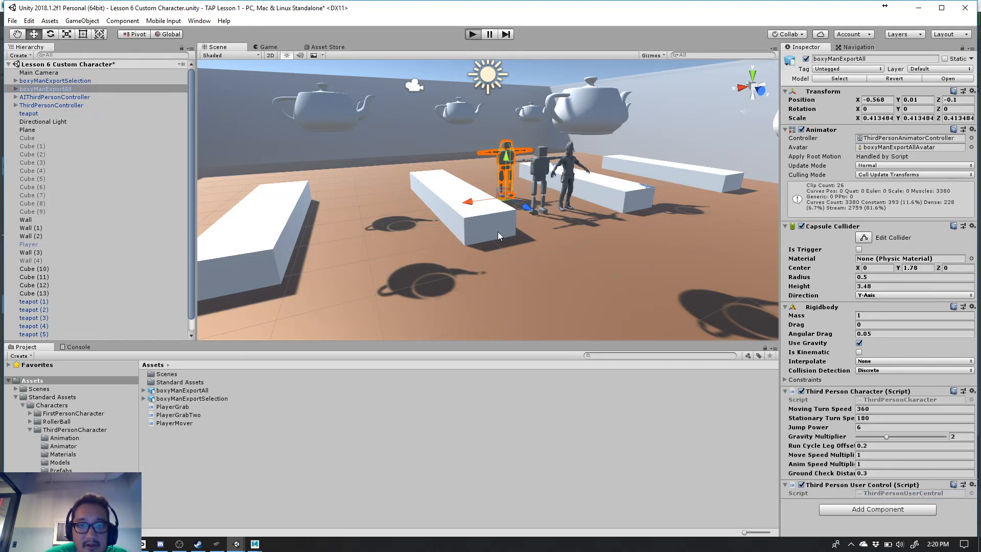
- Run the scene and test the character controls by walking the characters backward and sideways
key("ctrl+p")
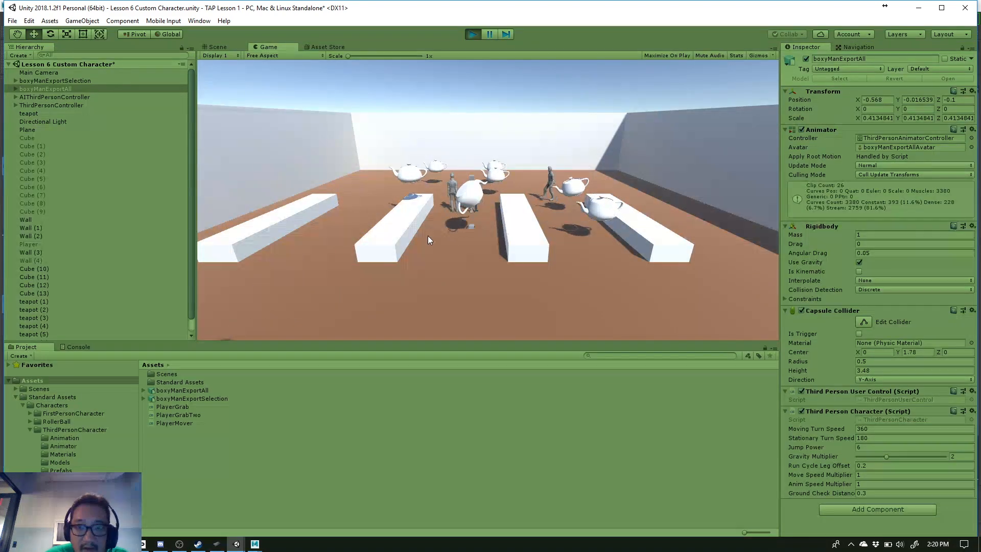
key("s")
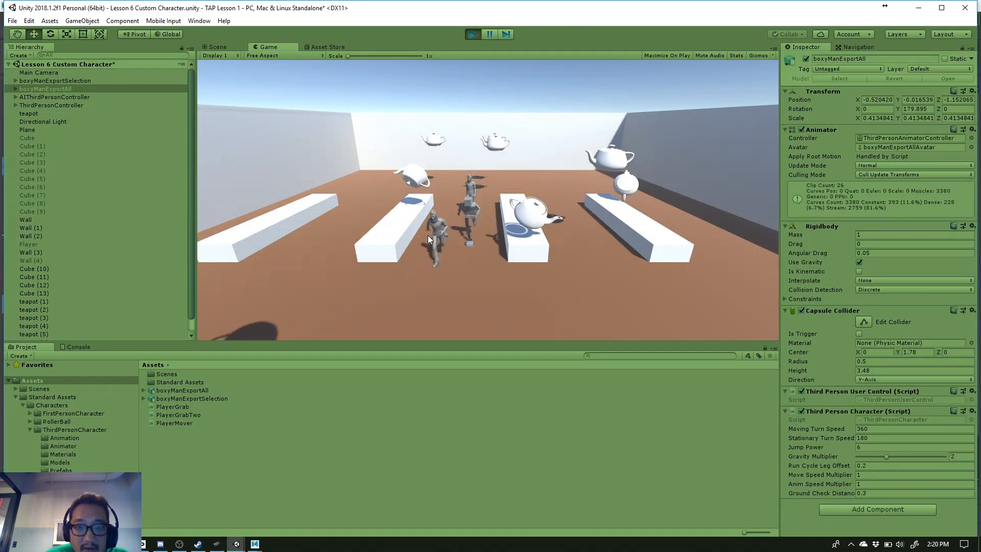
key("a")
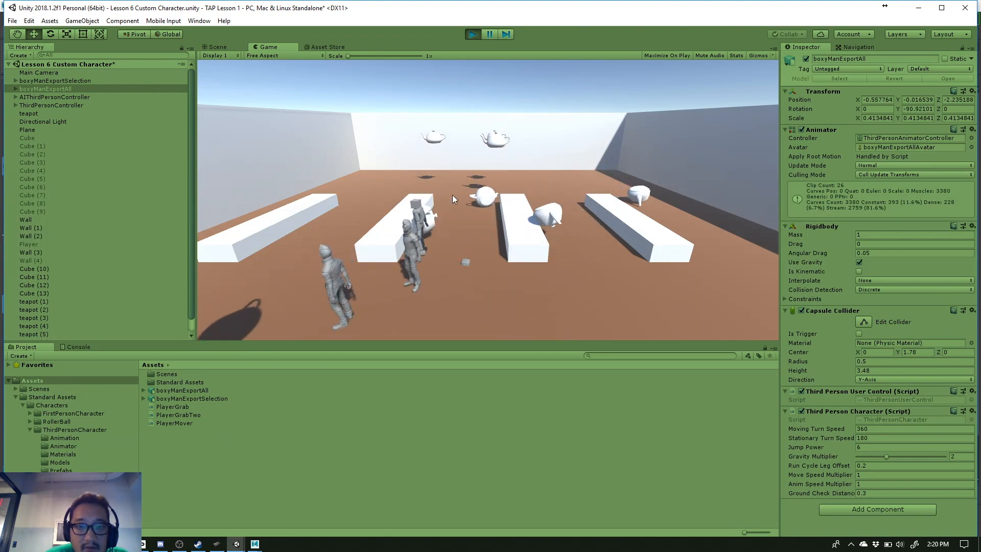
- Frame boxyManExportAll in the running scene, examine its mesh against its capsule collider, and exit Play mode
left_click(68, 88)
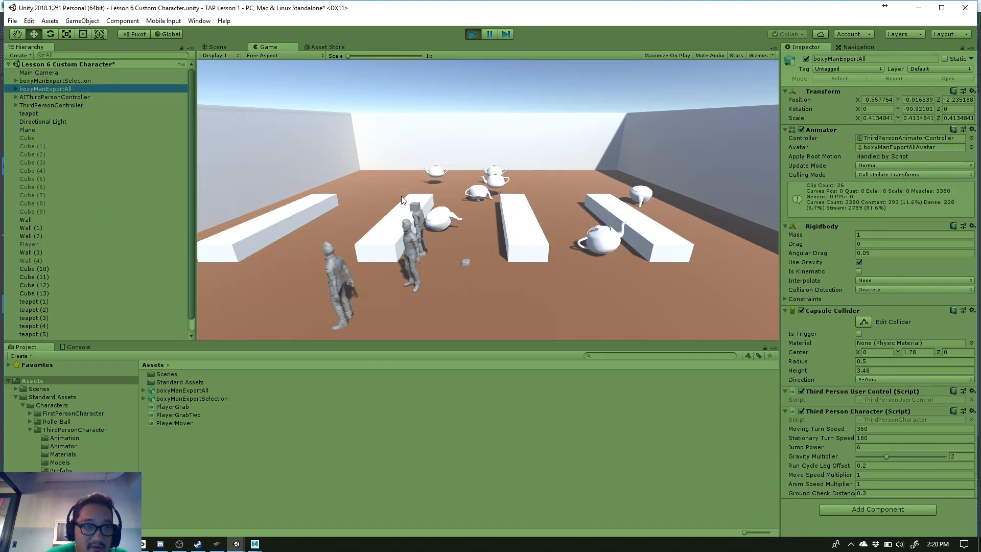
left_click(205, 45)
key("f")
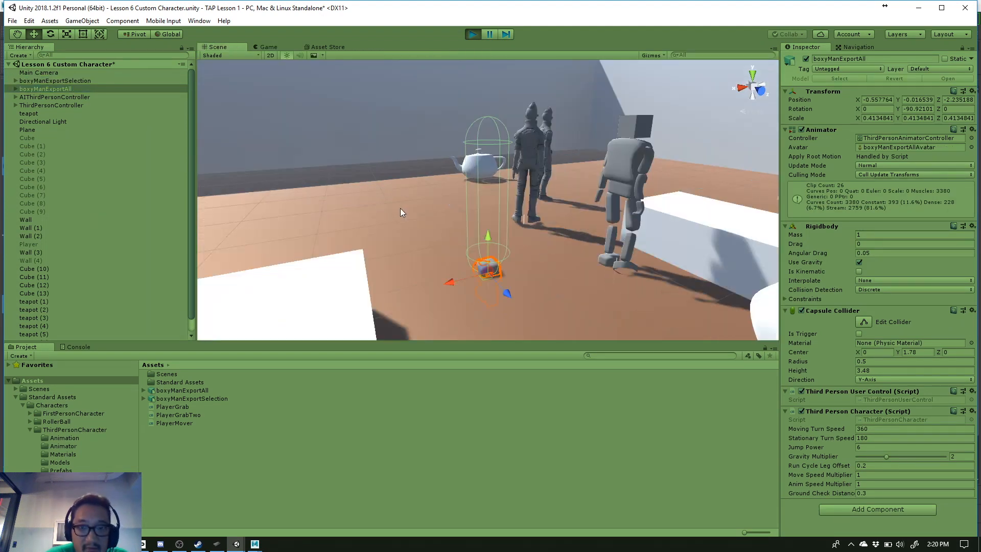
scroll(523, 252, "down", 3)
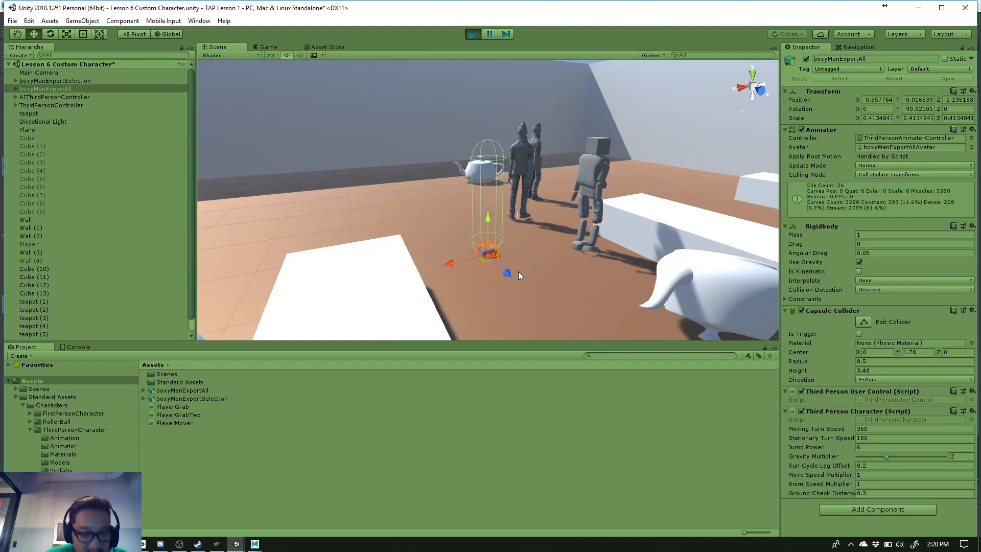
left_click_drag(518, 271, 509, 215, "alt")
left_click_drag(488, 144, 530, 302, "alt")
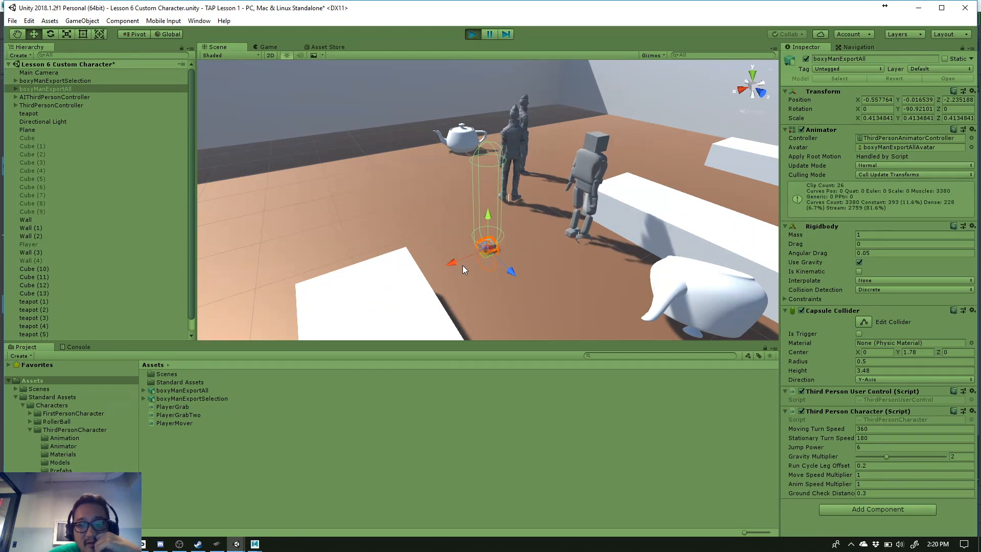
left_click(476, 31)
- Compare the Rig import settings of both boxy model assets and read the import messages of boxyManExportAll
left_click(198, 390)
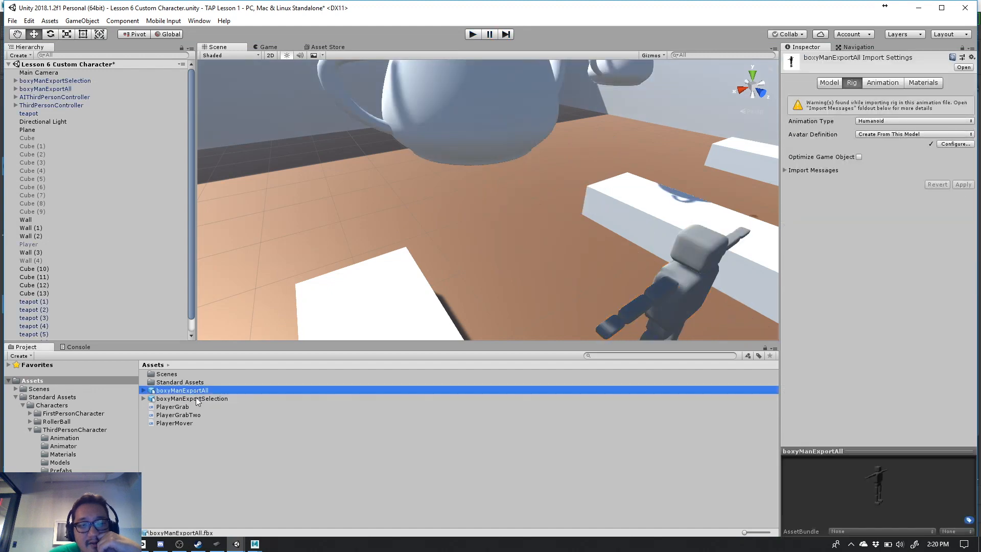
left_click(198, 399)
left_click(197, 391)
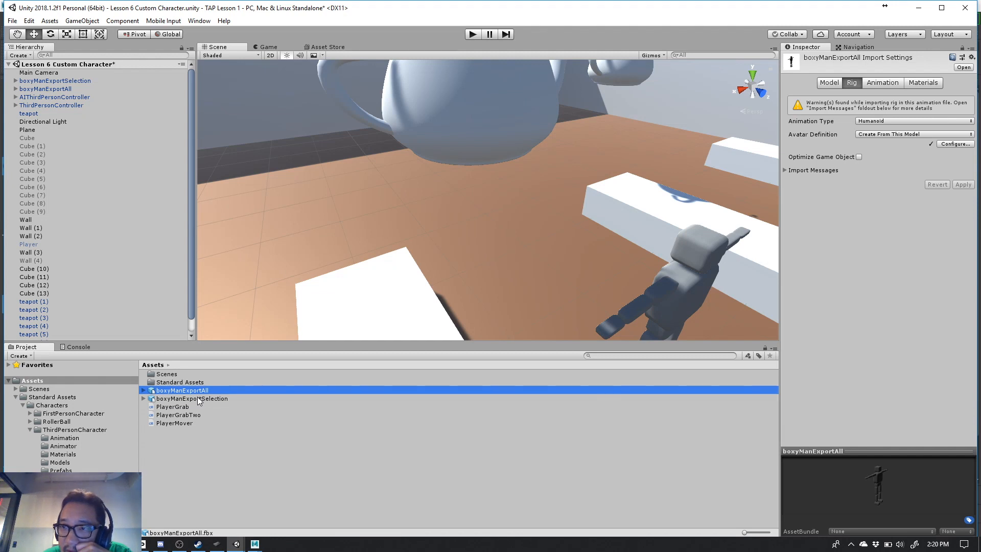
left_click(785, 171)
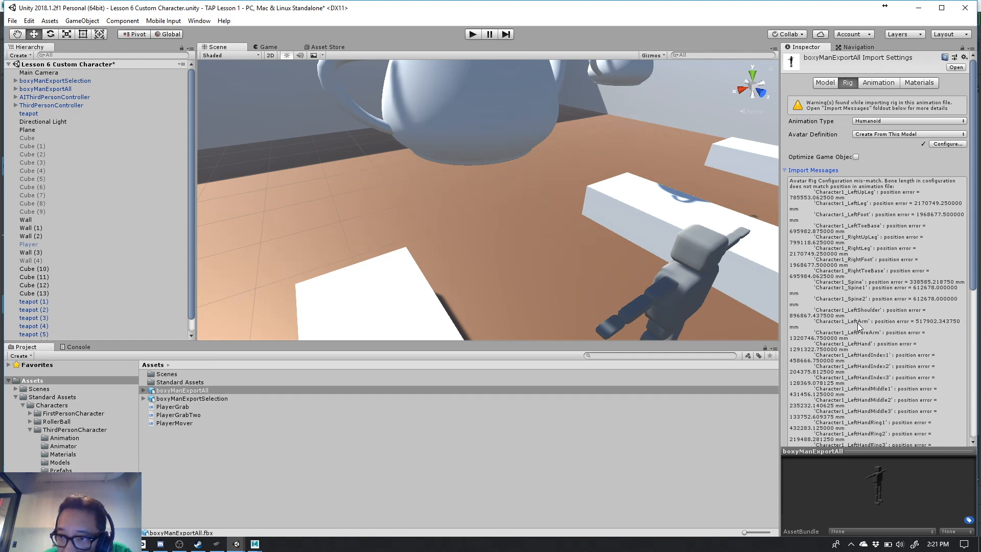
scroll(858, 323, "down", 5)
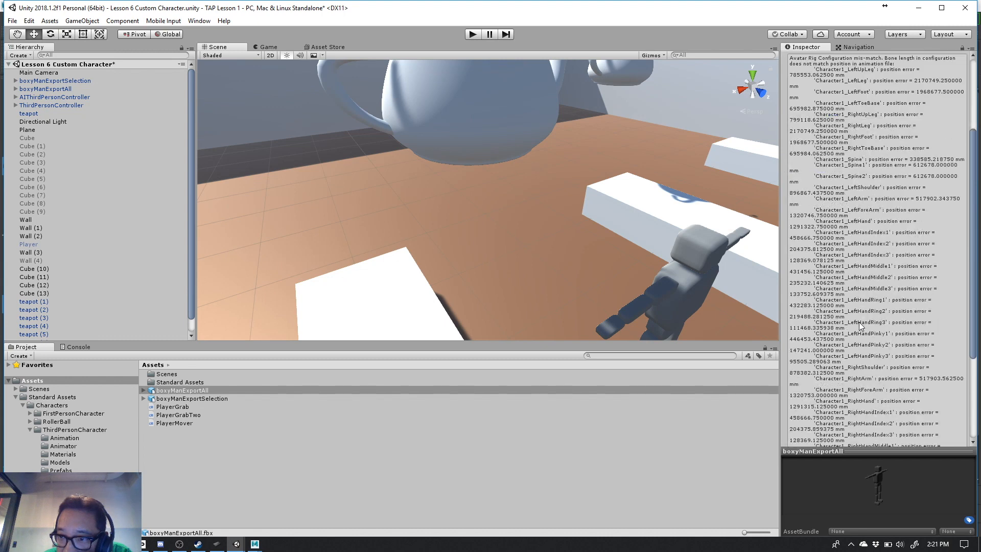
scroll(860, 322, "up", 4)
scroll(860, 322, "up", 1)
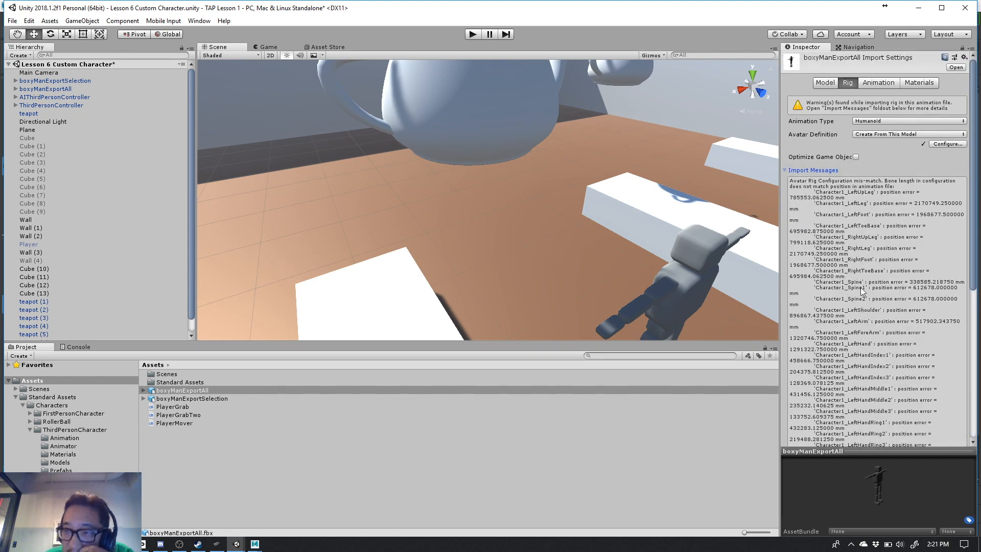
- Try to set boxyManExportAll's Avatar Definition to Copy From Other Avatar with boxyManExportSelectionAvatar as the source, and apply it
left_click(870, 133)
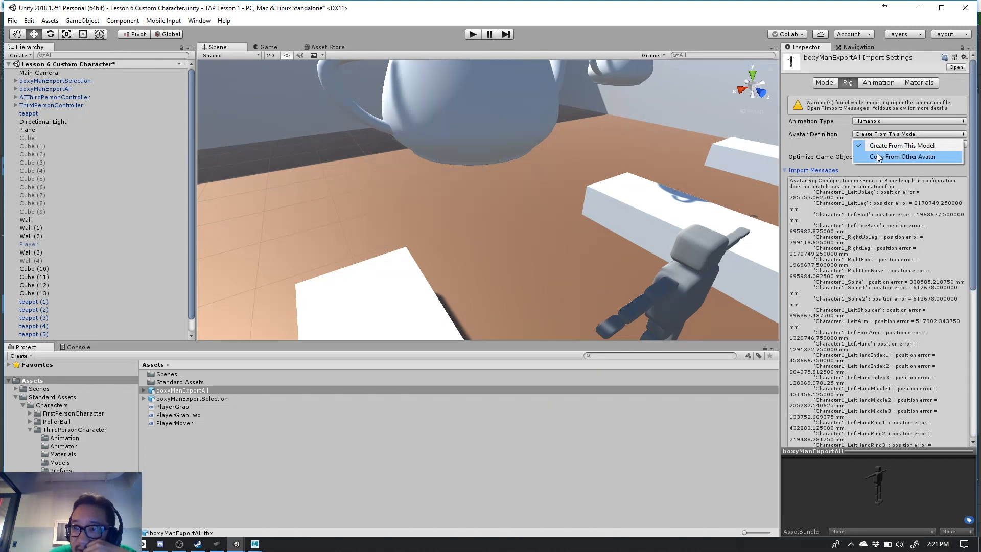
left_click(877, 157)
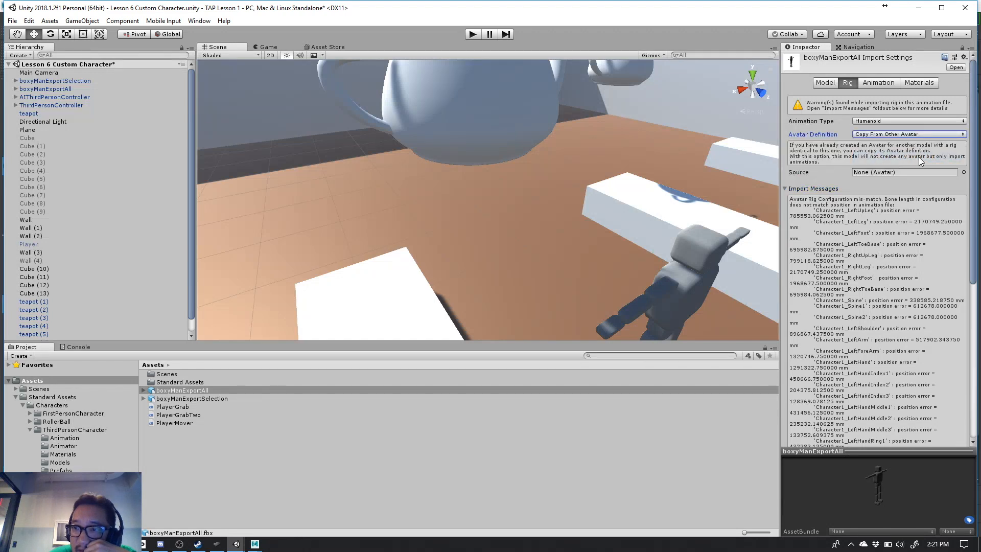
left_click(963, 172)
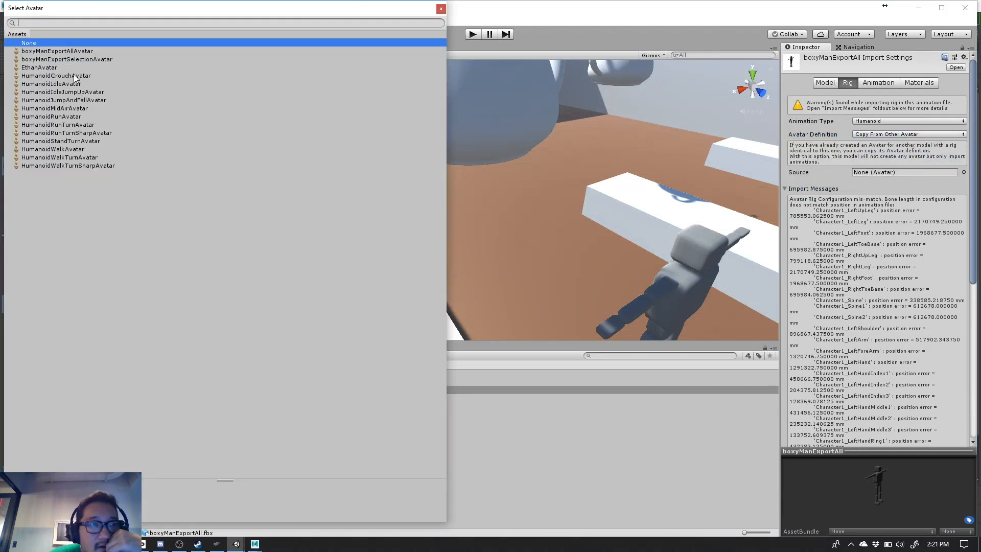
left_click(50, 59)
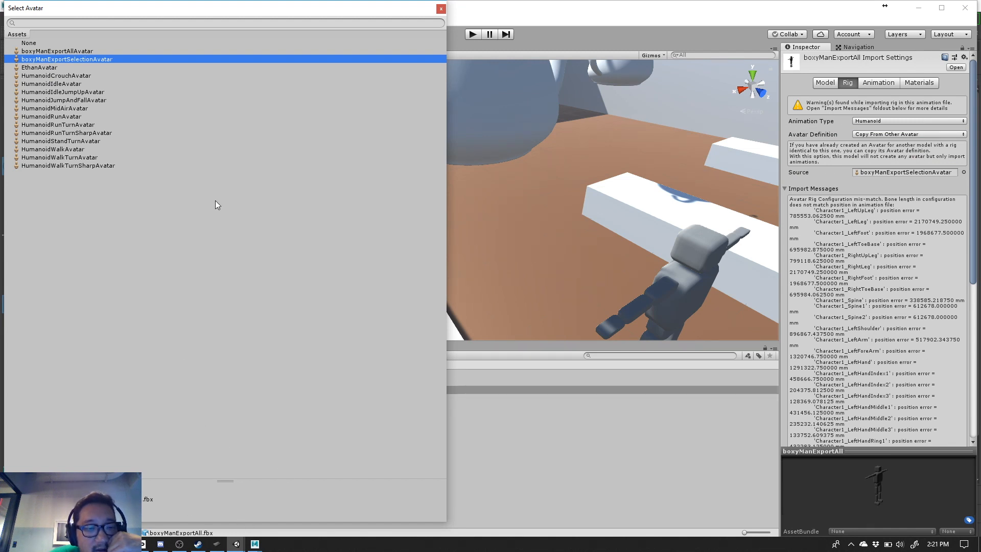
left_click(441, 9)
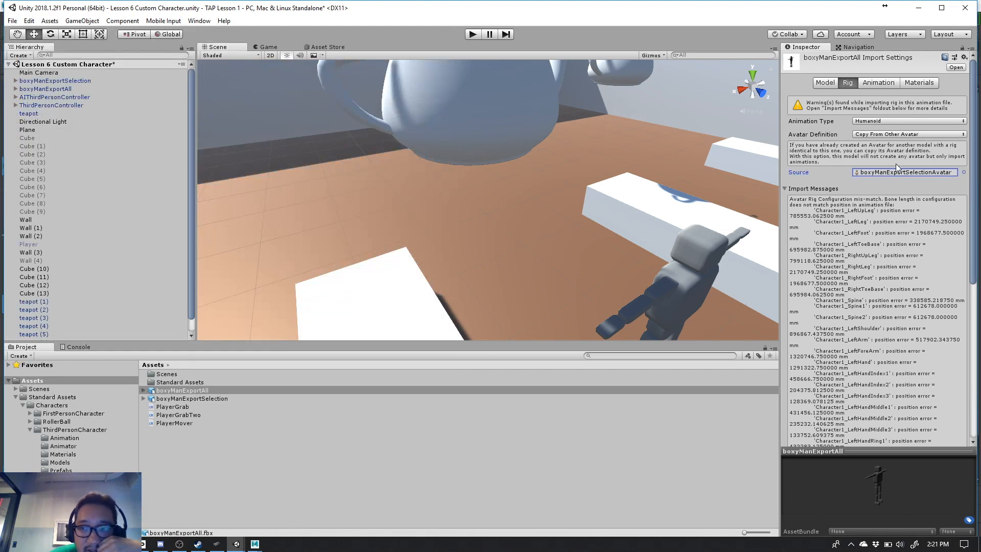
scroll(894, 154, "down", 6)
scroll(948, 258, "down", 3)
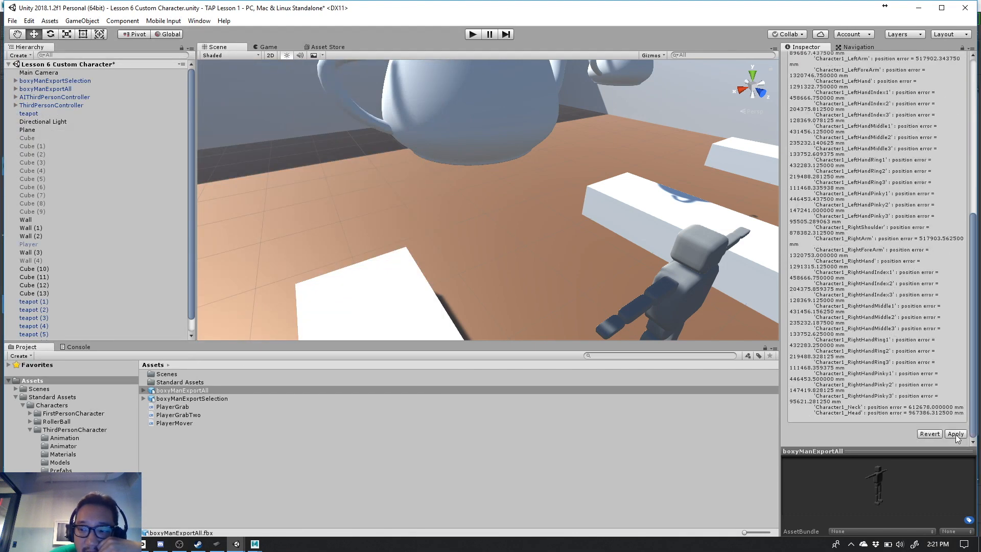
left_click(955, 434)
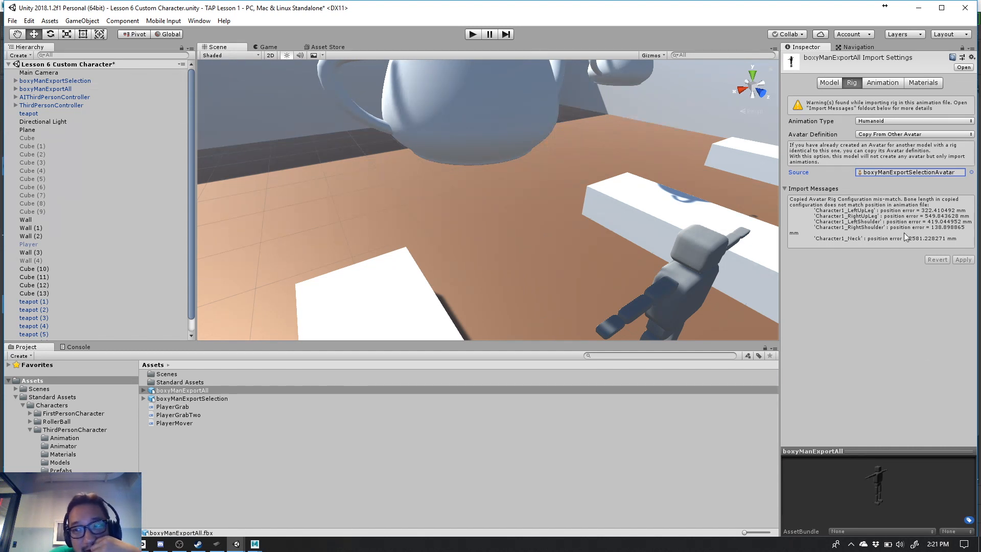
- Clear boxyManExportAll's source avatar, set its Avatar Definition to Create From This Model, and apply the rig settings
left_click(971, 173)
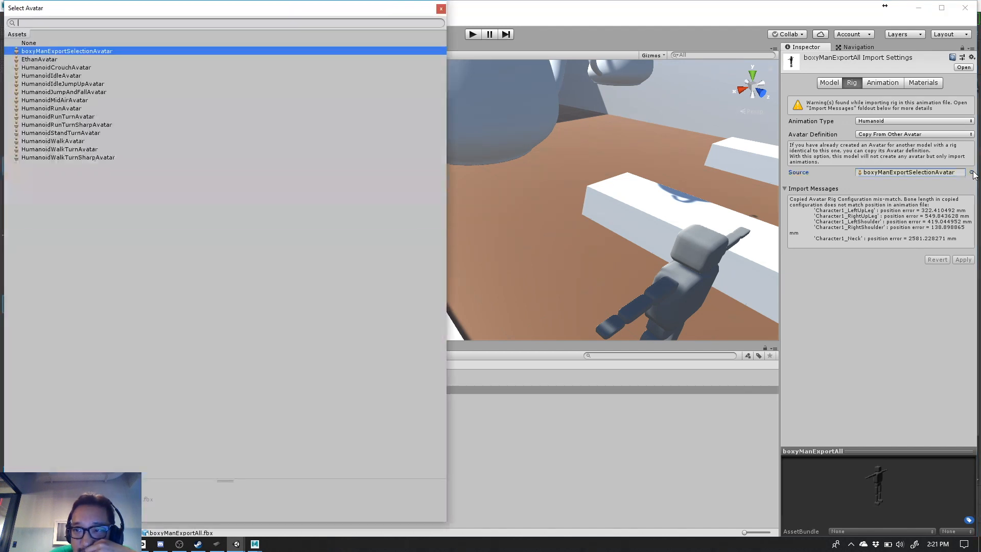
left_click(27, 44)
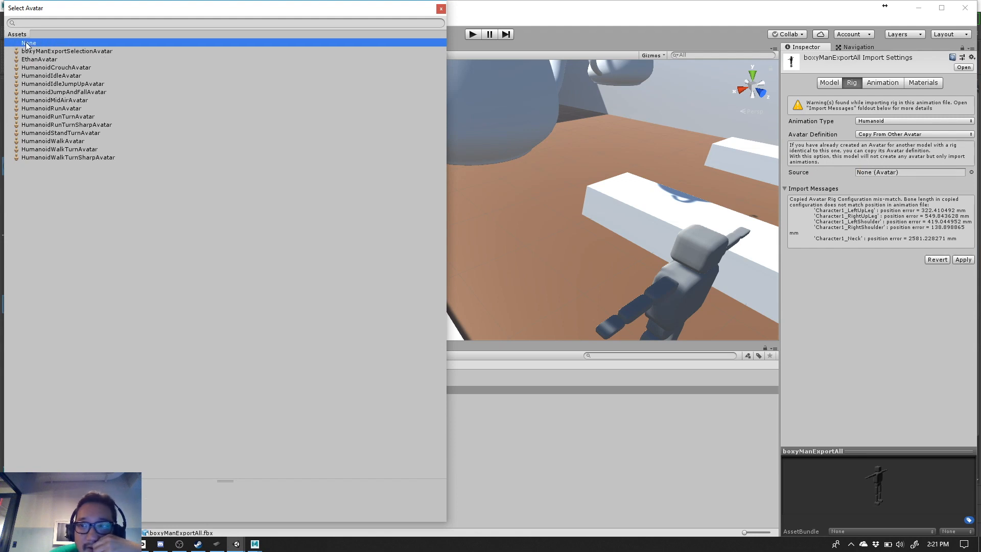
left_click(443, 9)
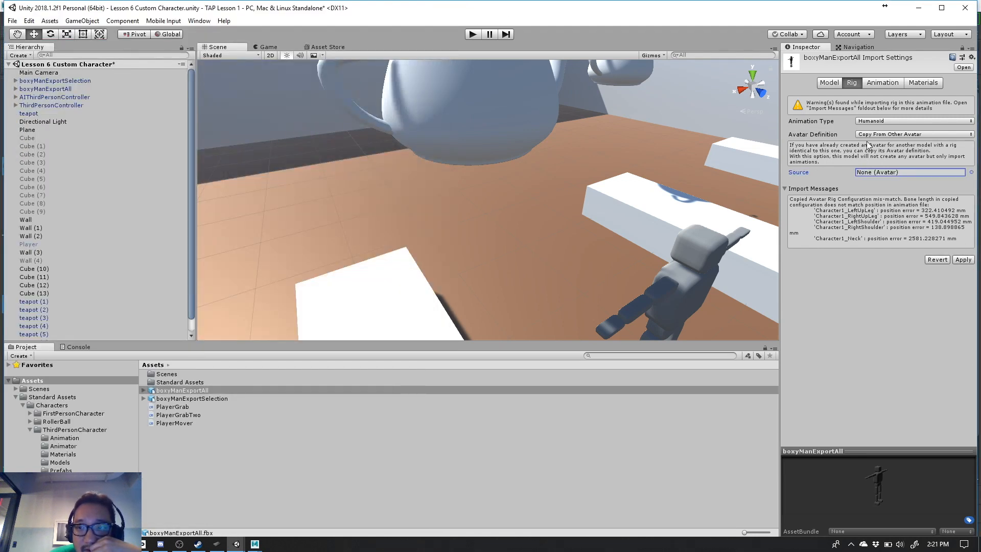
left_click(871, 135)
left_click(873, 146)
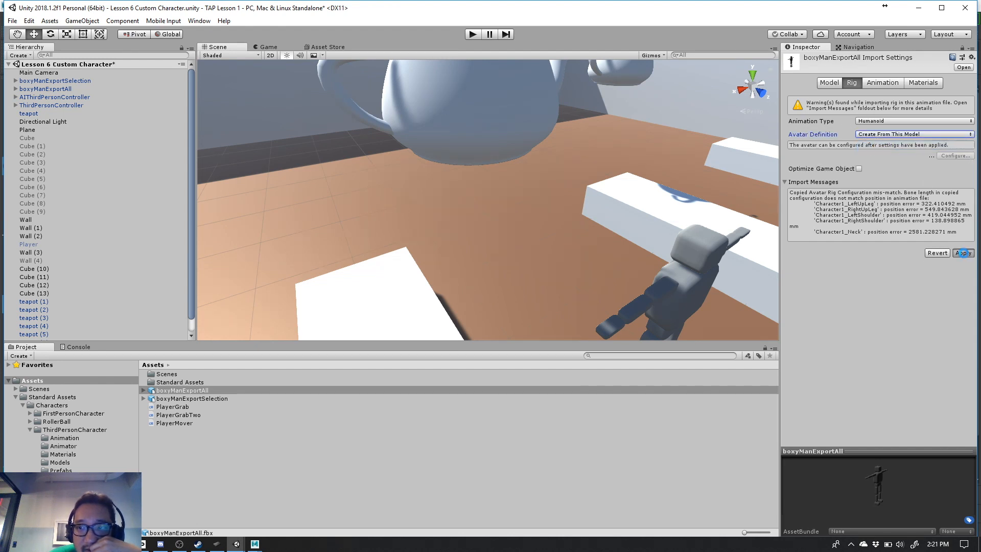
left_click(963, 253)
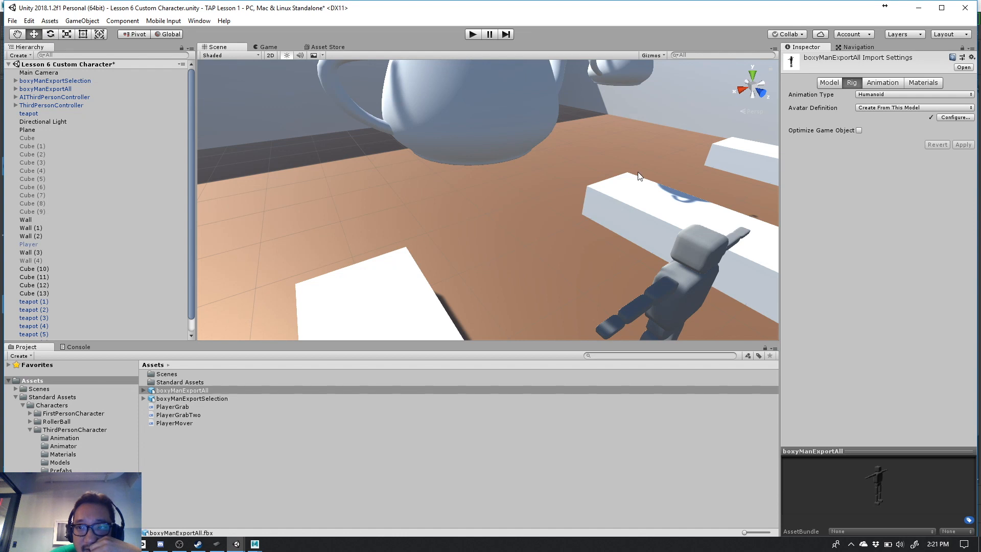
- Run the scene to test the characters with the recreated avatar, and view them up close in the Scene view
scroll(474, 177, "down", 8)
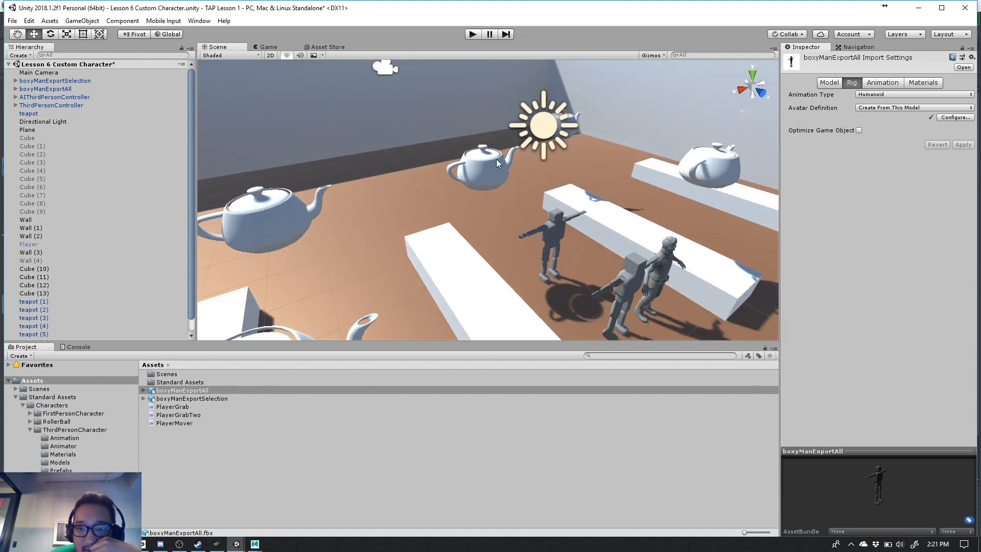
left_click(472, 34)
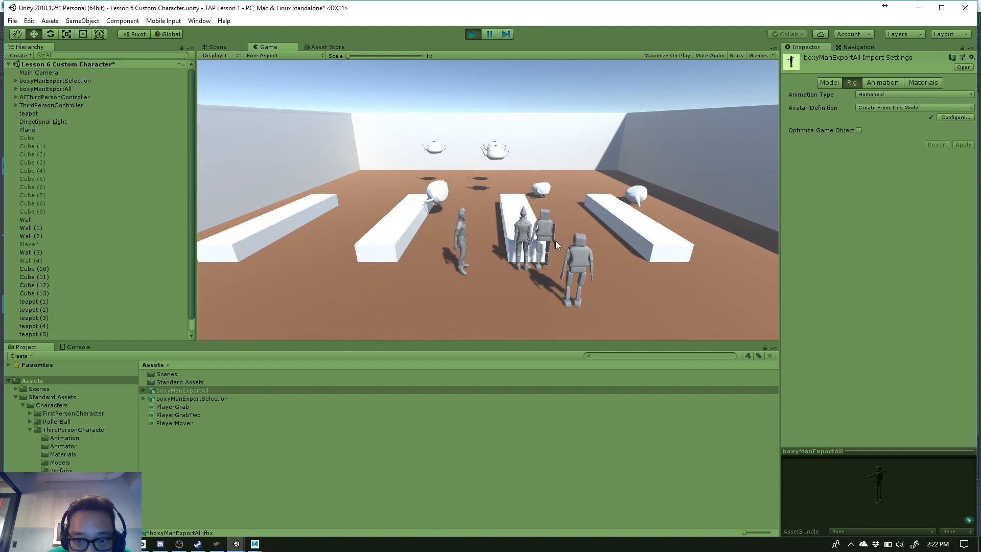
left_click(228, 47)
scroll(439, 191, "up", 3)
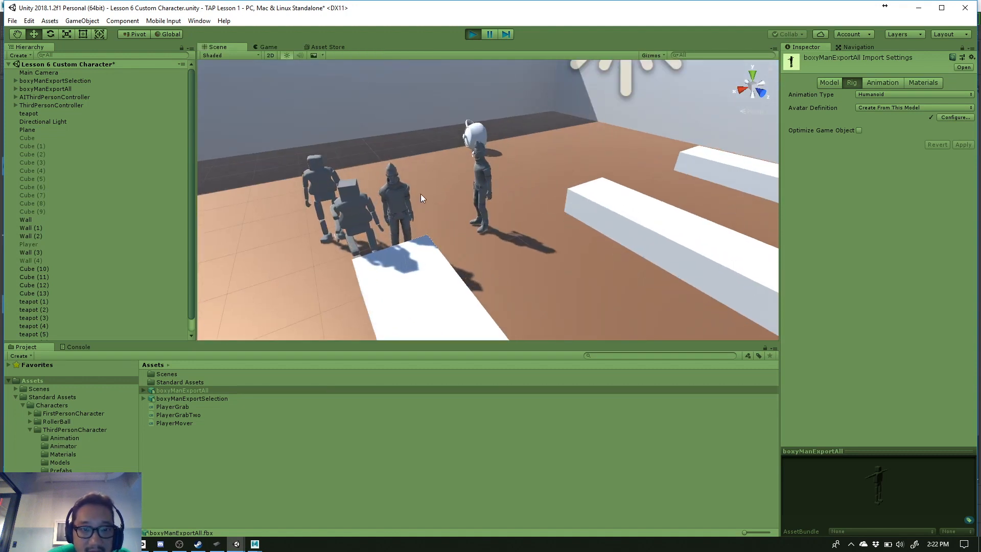
- Frame boxyManExportAll's chest mesh in the running scene, examine the character's body and feet from several angles, and exit Play mode
left_click(321, 177)
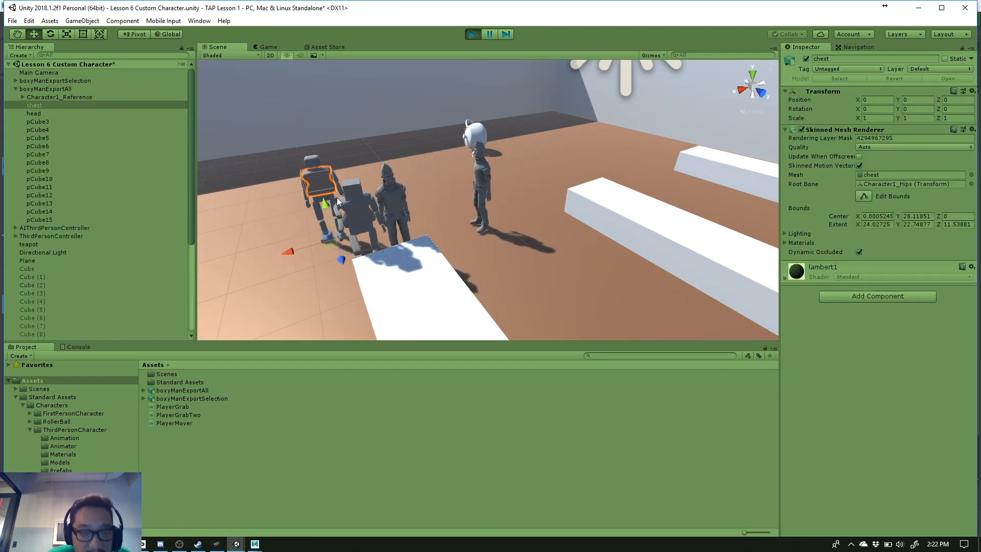
key("f")
left_click_drag(279, 218, 461, 212, "alt")
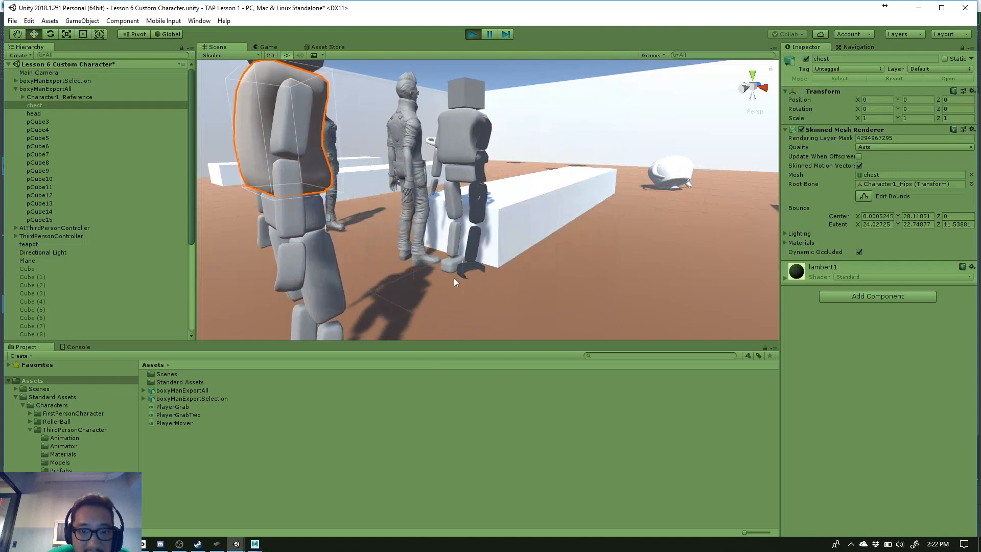
scroll(454, 278, "down", 6)
middle_click_drag(418, 251, 418, 223)
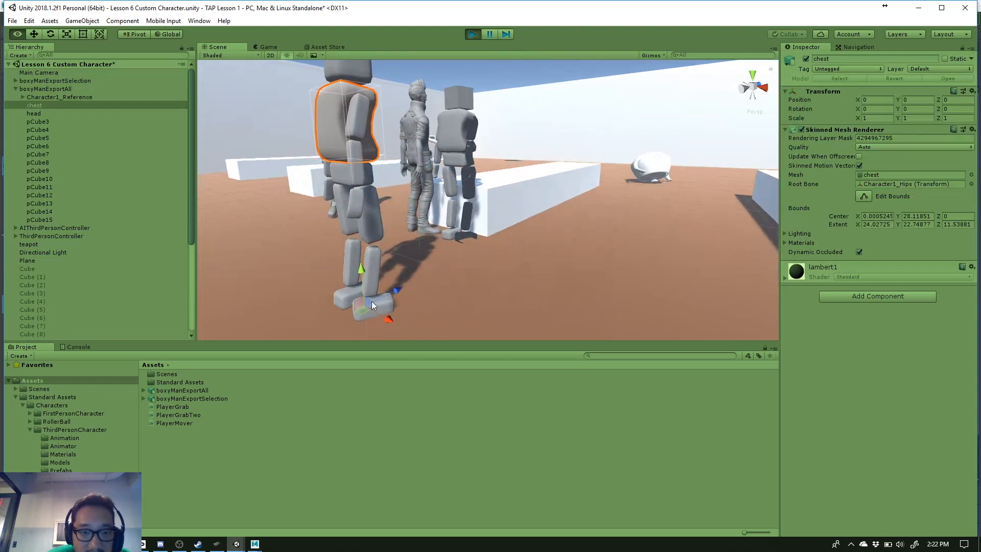
left_click_drag(445, 220, 478, 246, "alt")
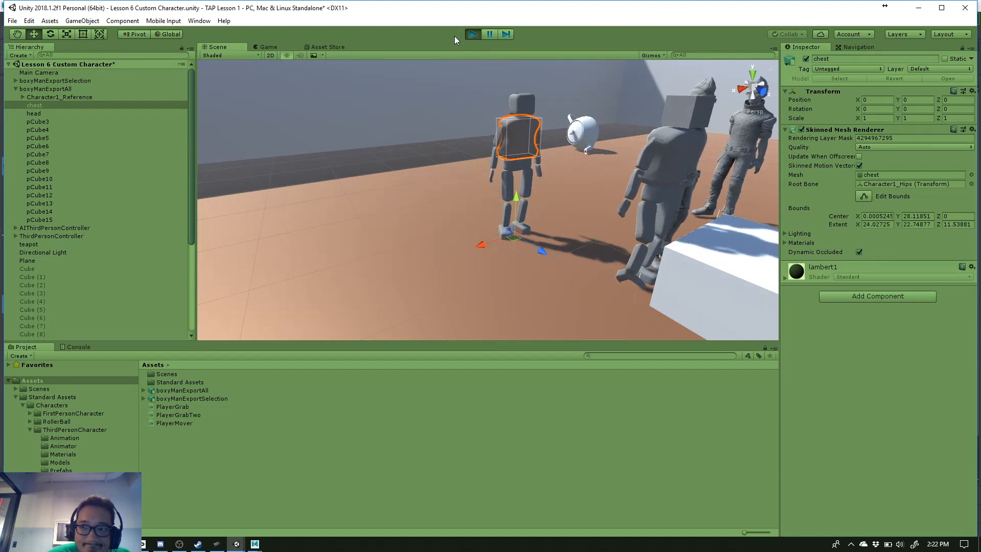
left_click(474, 35)
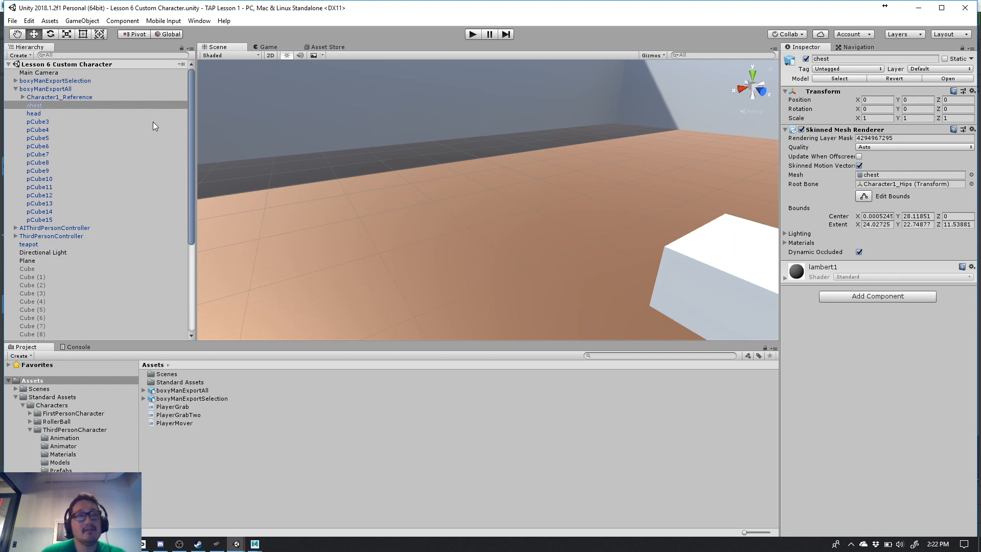
- Collapse boxyManExportAll's hierarchy and view the boxy characters beside the standard third-person character in the scene
left_click(16, 86)
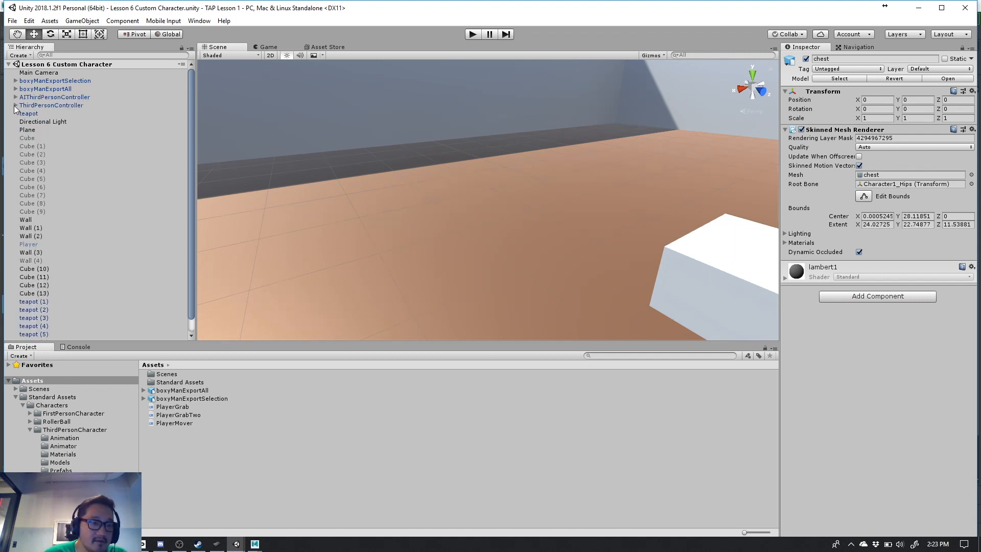
scroll(449, 269, "down", 4)
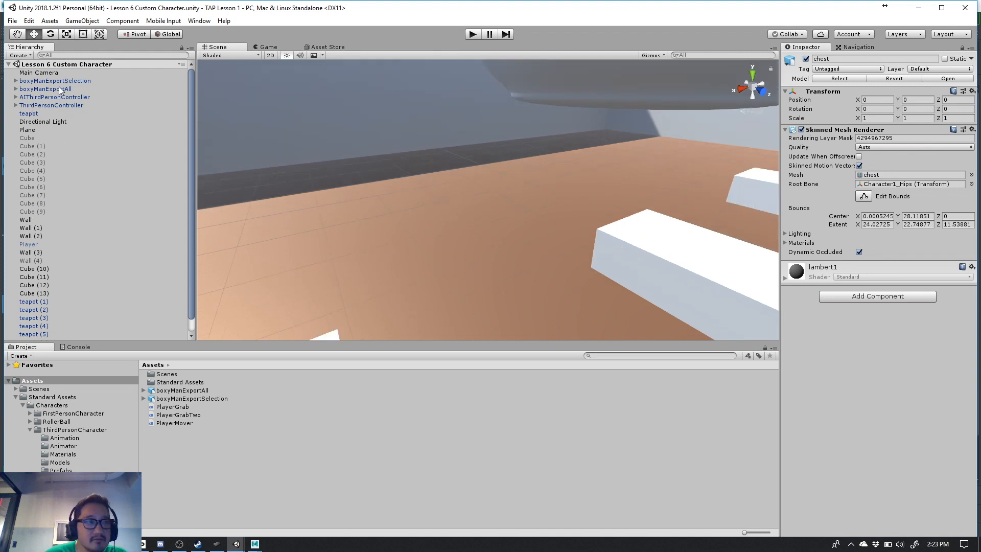
scroll(443, 245, "down", 4)
middle_click_drag(530, 260, 436, 218)
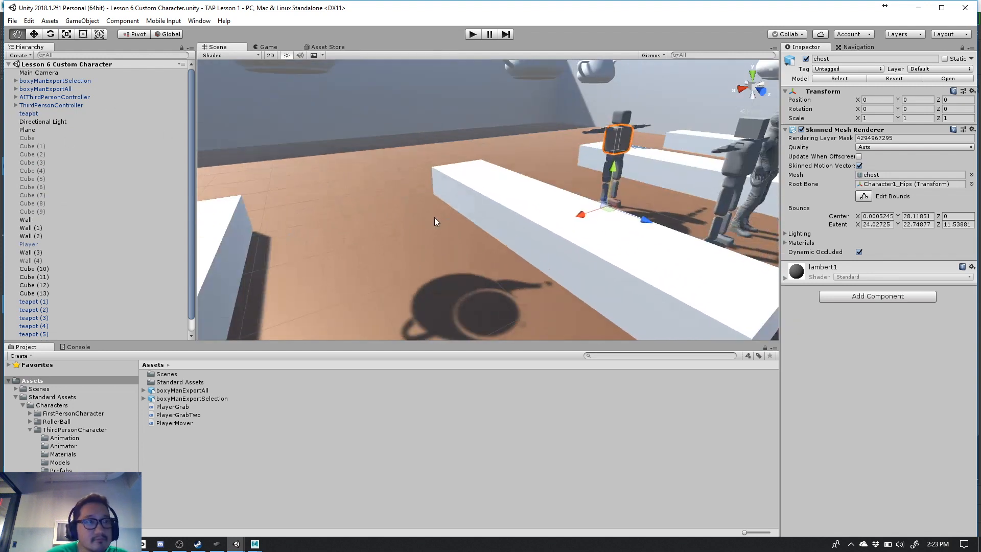
scroll(438, 217, "down", 5)
left_click_drag(504, 237, 424, 238, "alt")
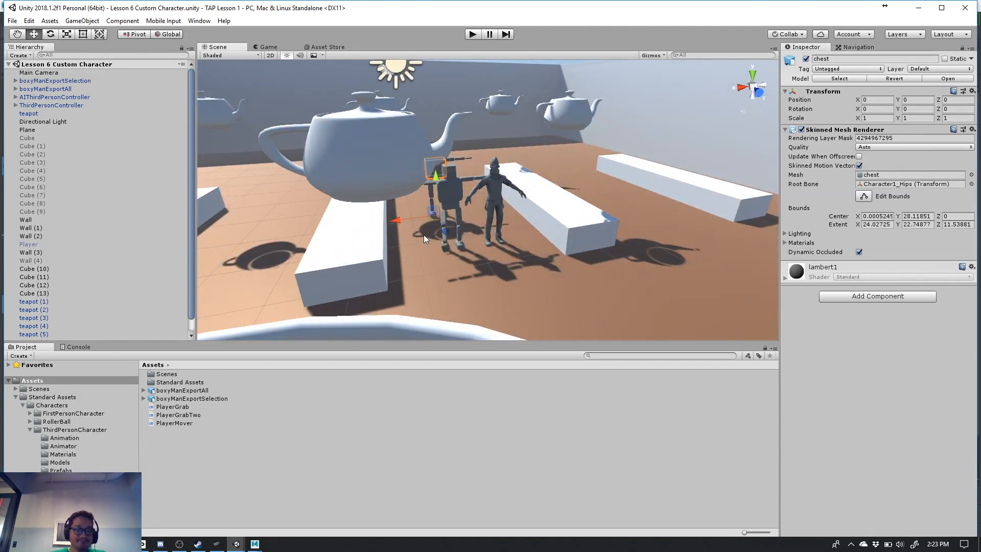